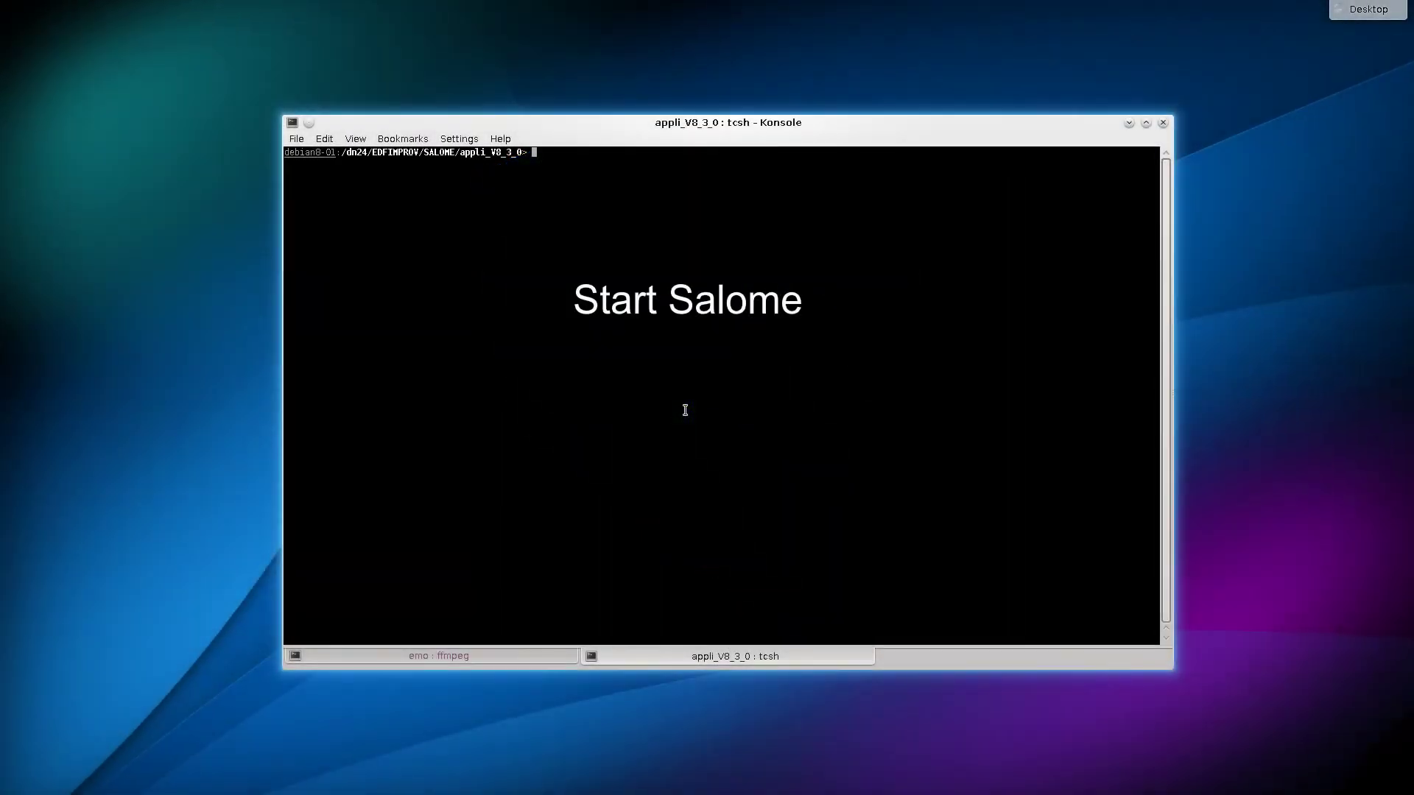
type("./salome")
Launch SALOME from the Konsole prompt with ./salome
key("Return")
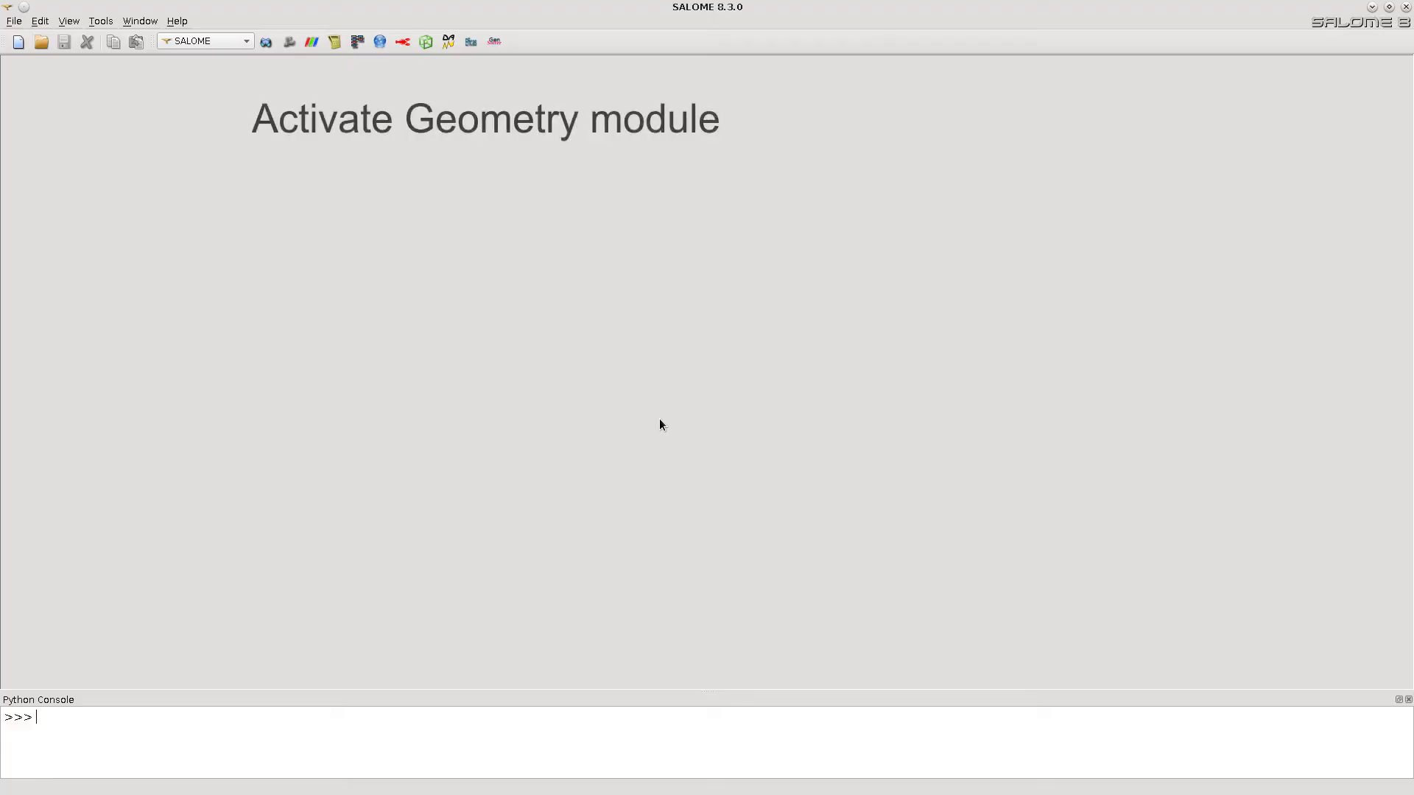
Activate the Geometry module and start a new study
left_click(265, 41)
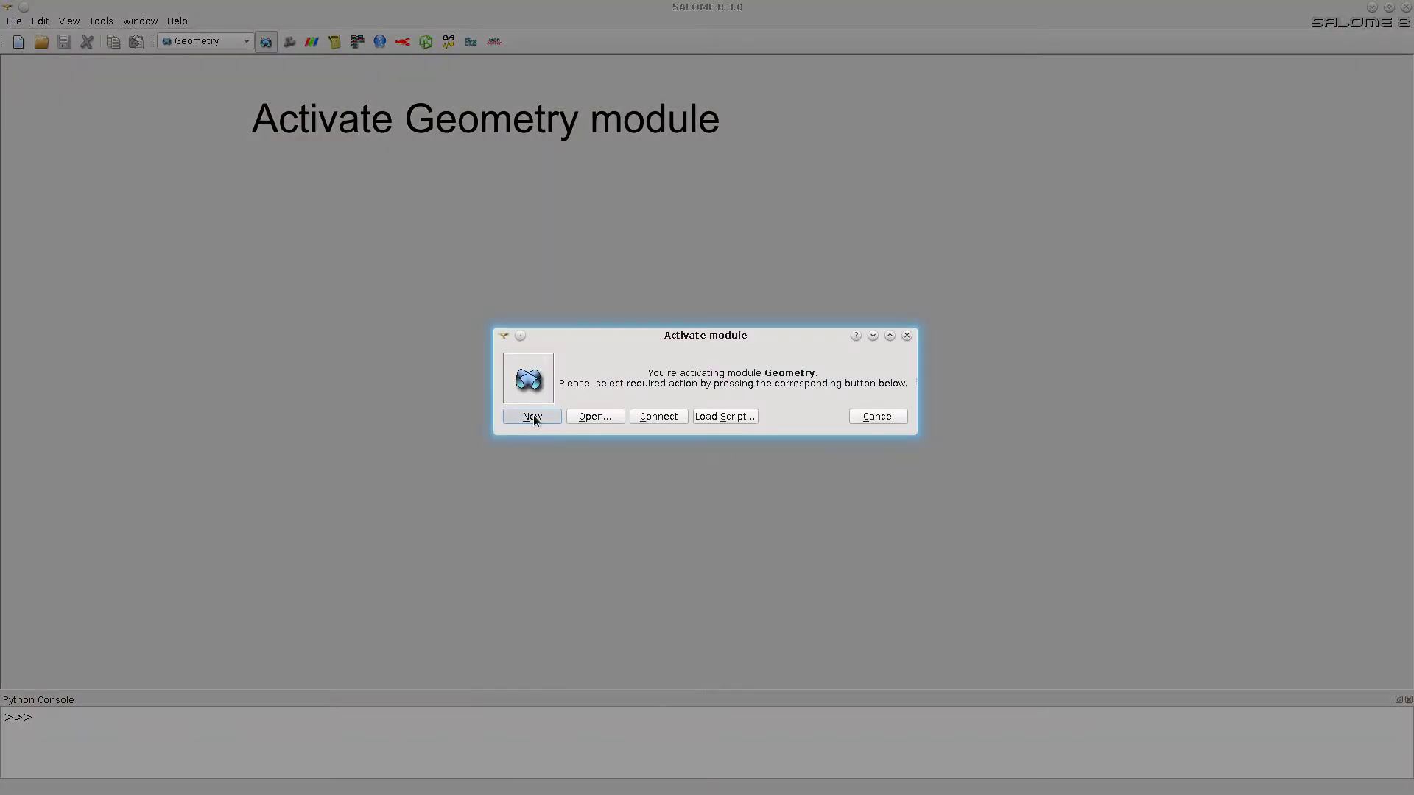
left_click(533, 417)
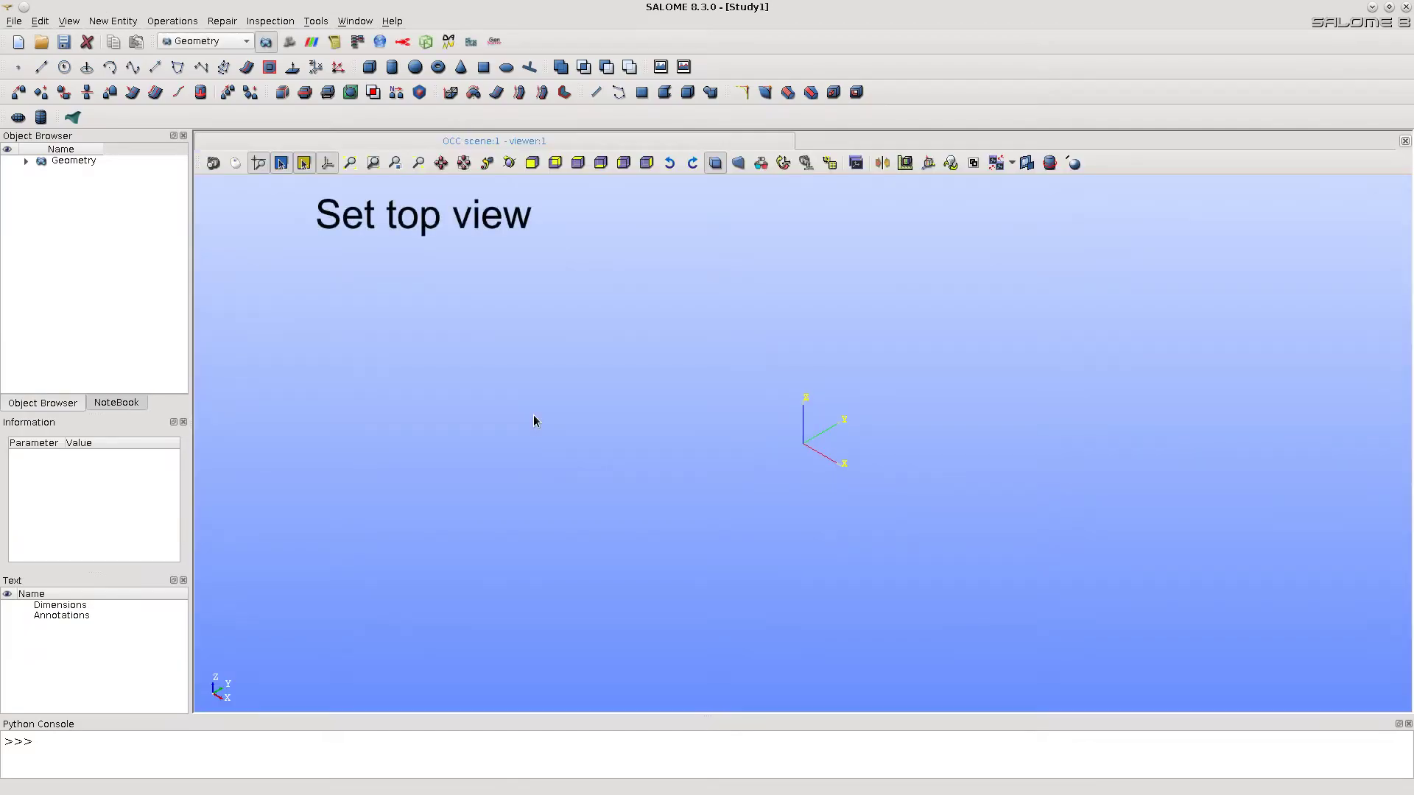
Switch to the top (-OZ) view and recentre the axes
left_click(578, 163)
scroll(849, 456, "up", 2)
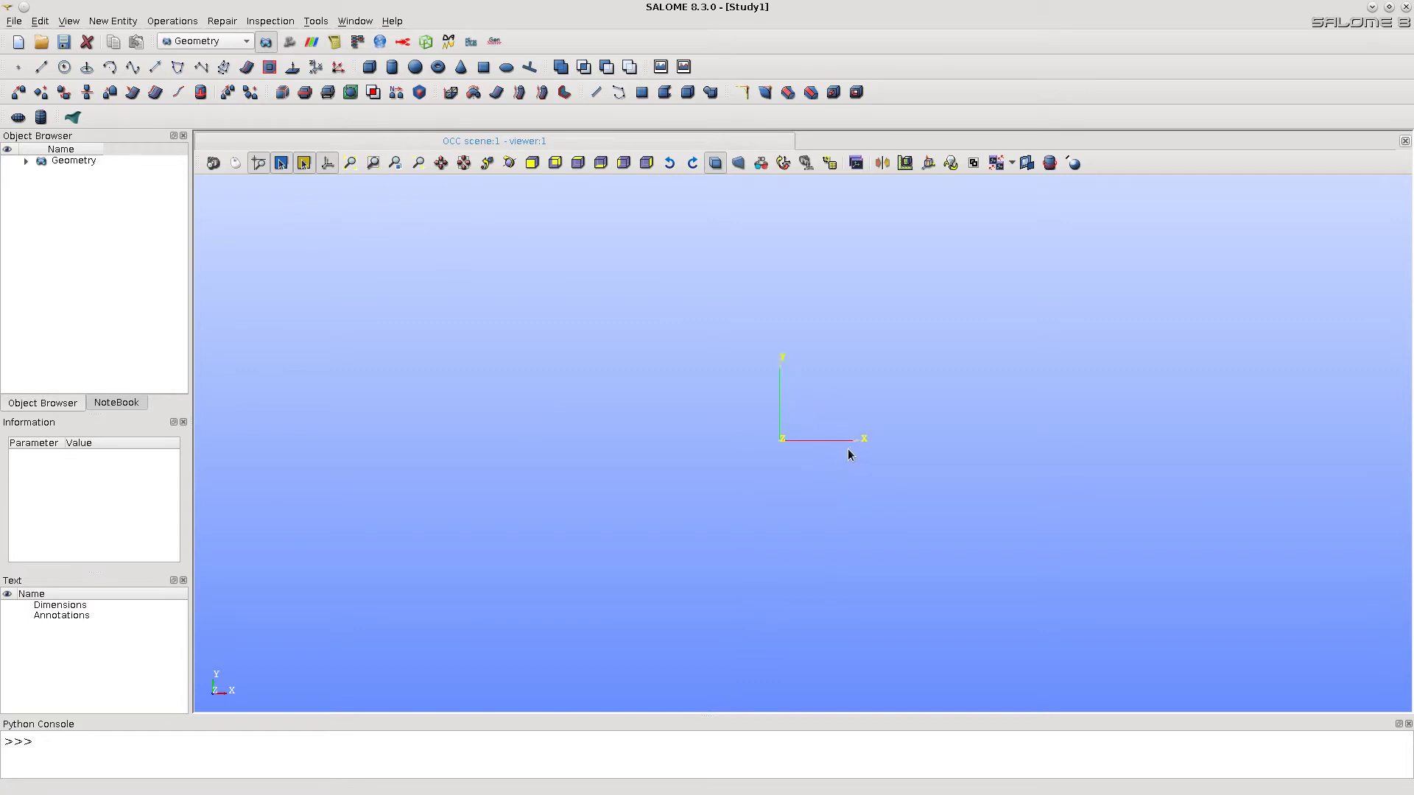
scroll(848, 456, "up", 2)
scroll(840, 431, "up", 3)
scroll(754, 470, "up", 1)
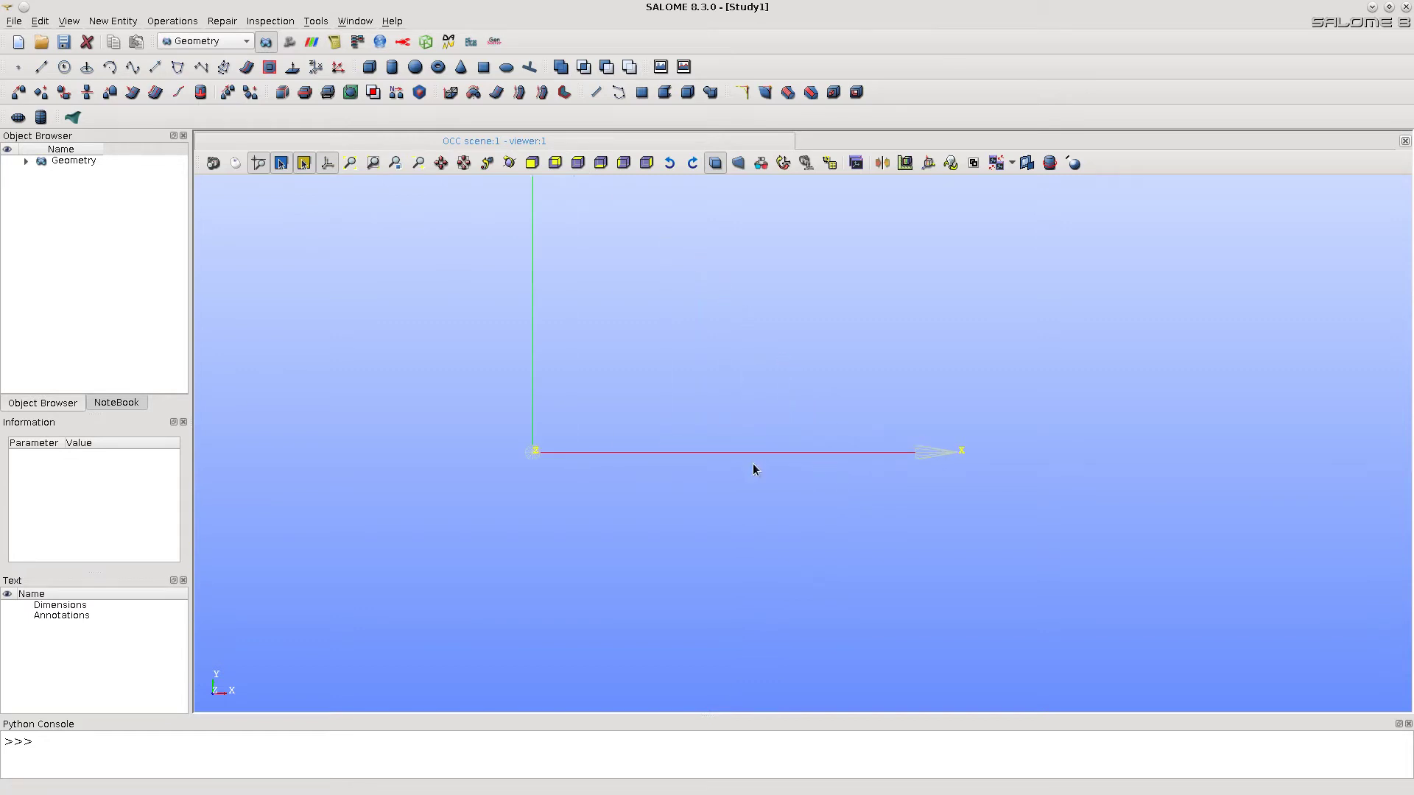
scroll(755, 469, "up", 1)
scroll(755, 469, "up", 1)
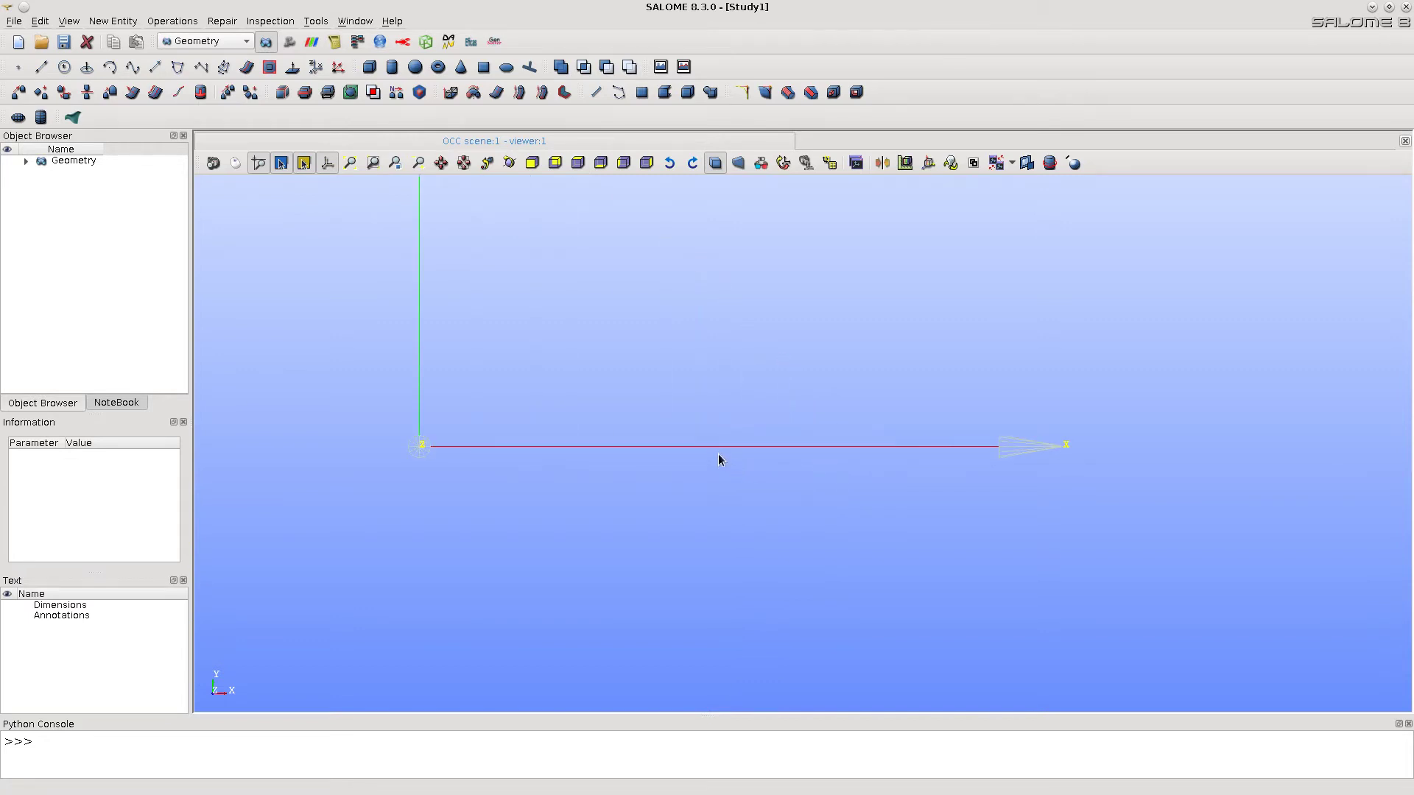
middle_click_drag(720, 459, 870, 446, "ctrl")
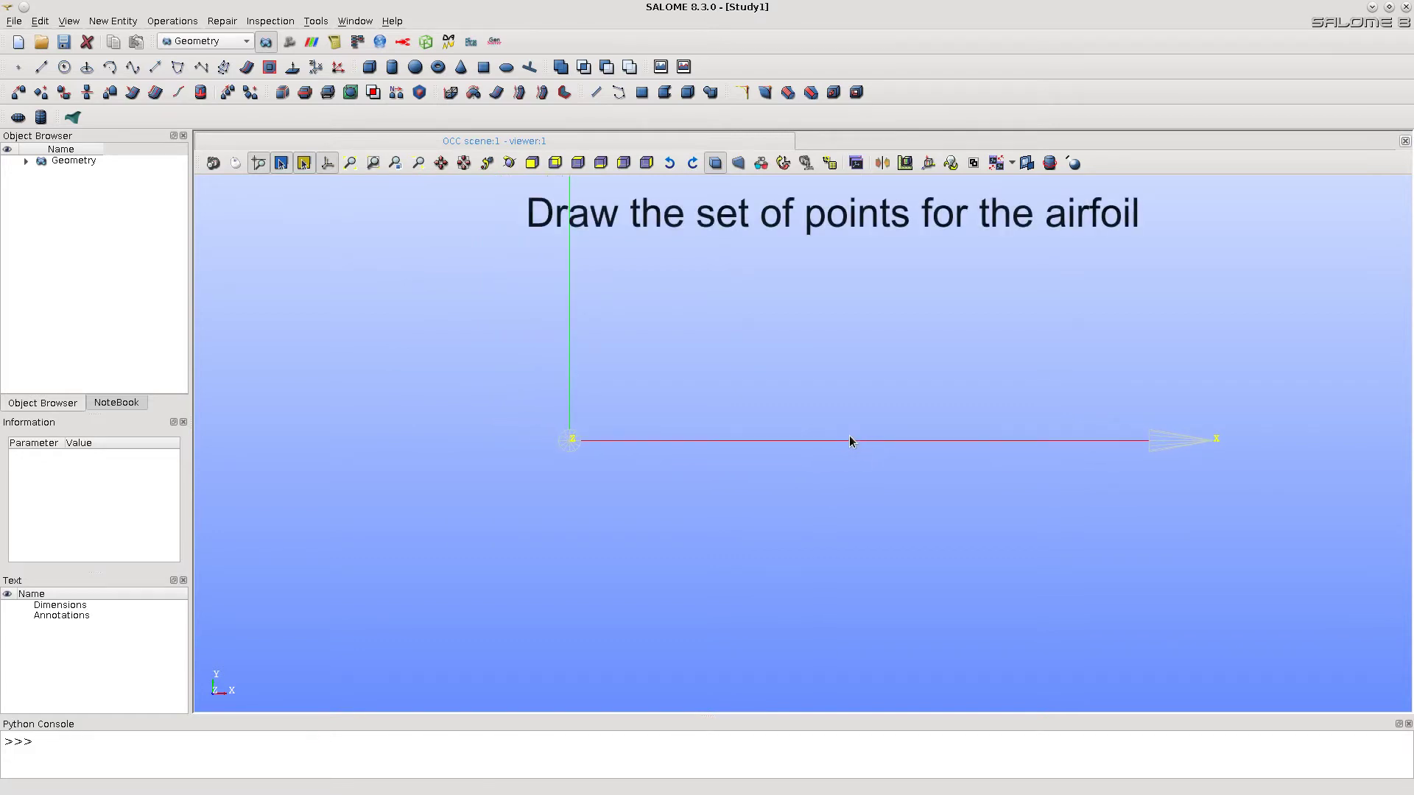
Create the leading-edge point and a front upper-surface point with the Point tool
left_click(113, 20)
mouse_move(117, 37)
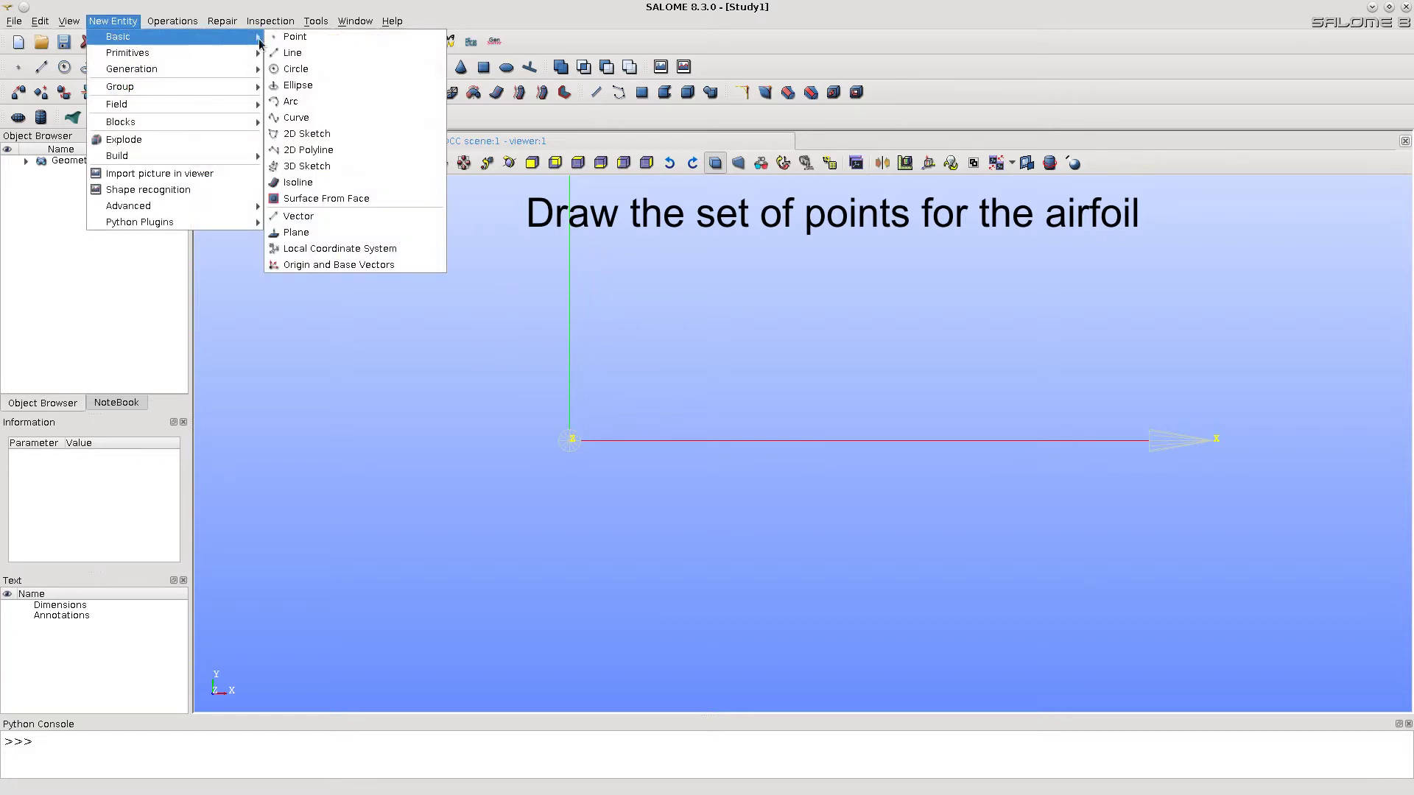
left_click(281, 42)
left_click_drag(642, 257, 143, 271)
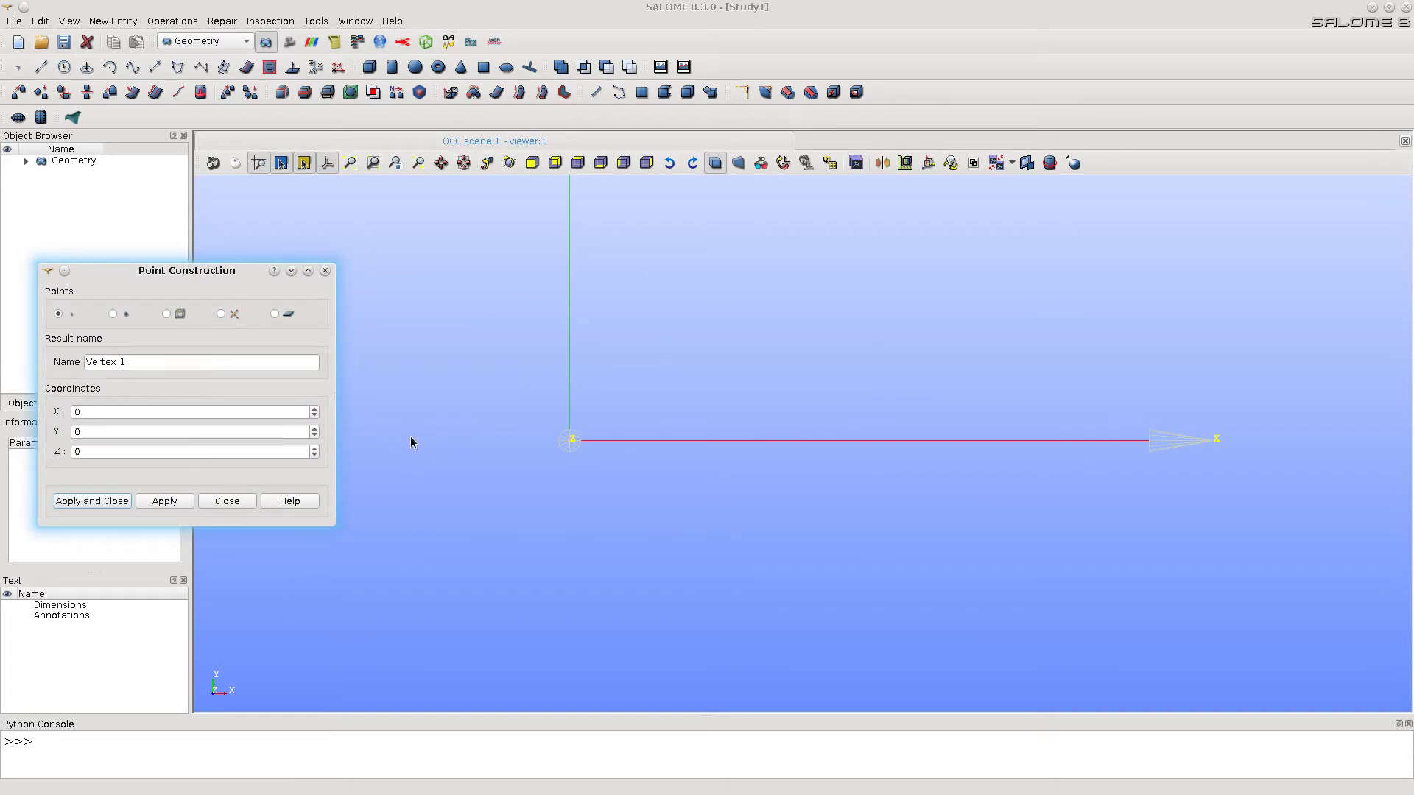
left_click(404, 440)
left_click(163, 502)
left_click(464, 388)
left_click(164, 501)
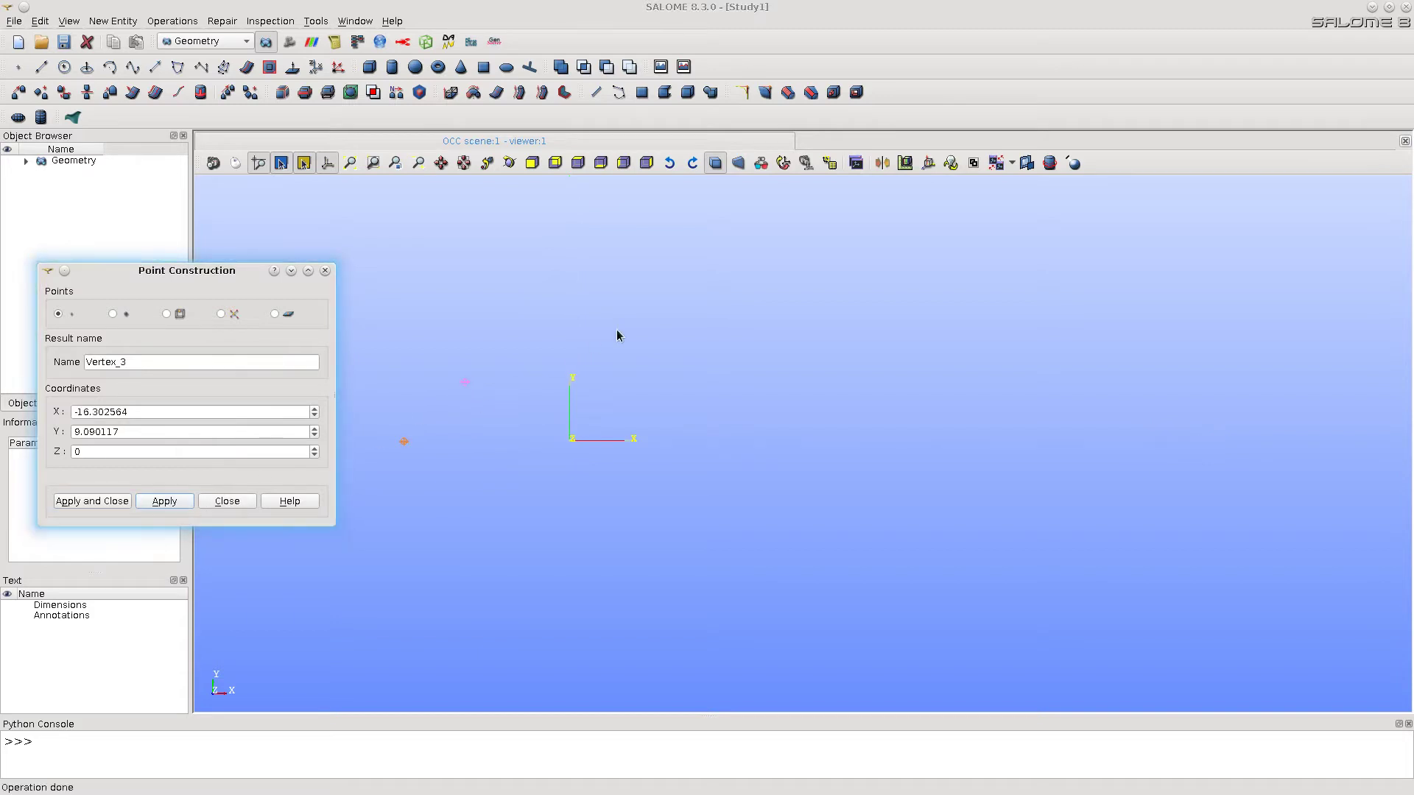
Add the highest and rear upper-surface points and the trailing-edge point
left_click(708, 324)
left_click(163, 502)
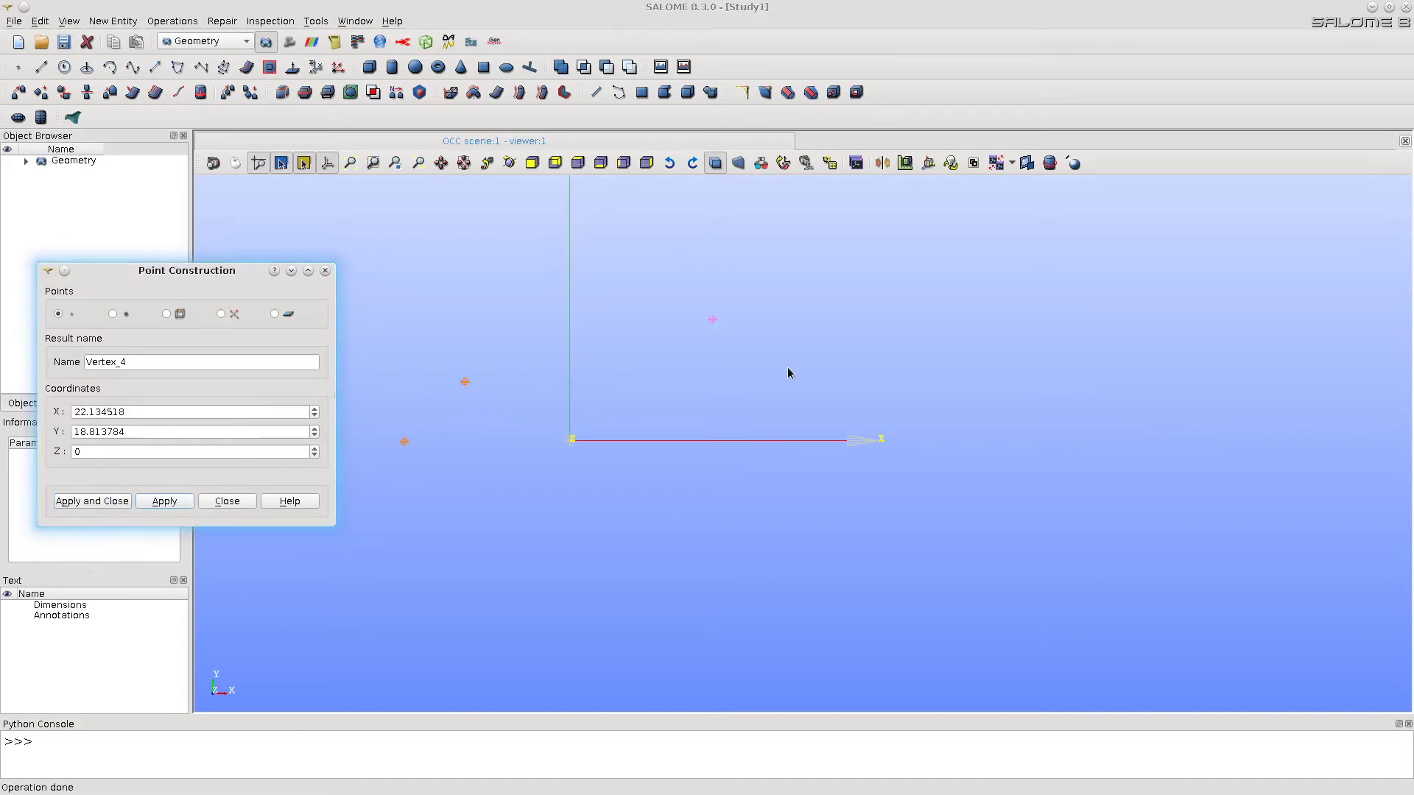
left_click(974, 352)
left_click(176, 505)
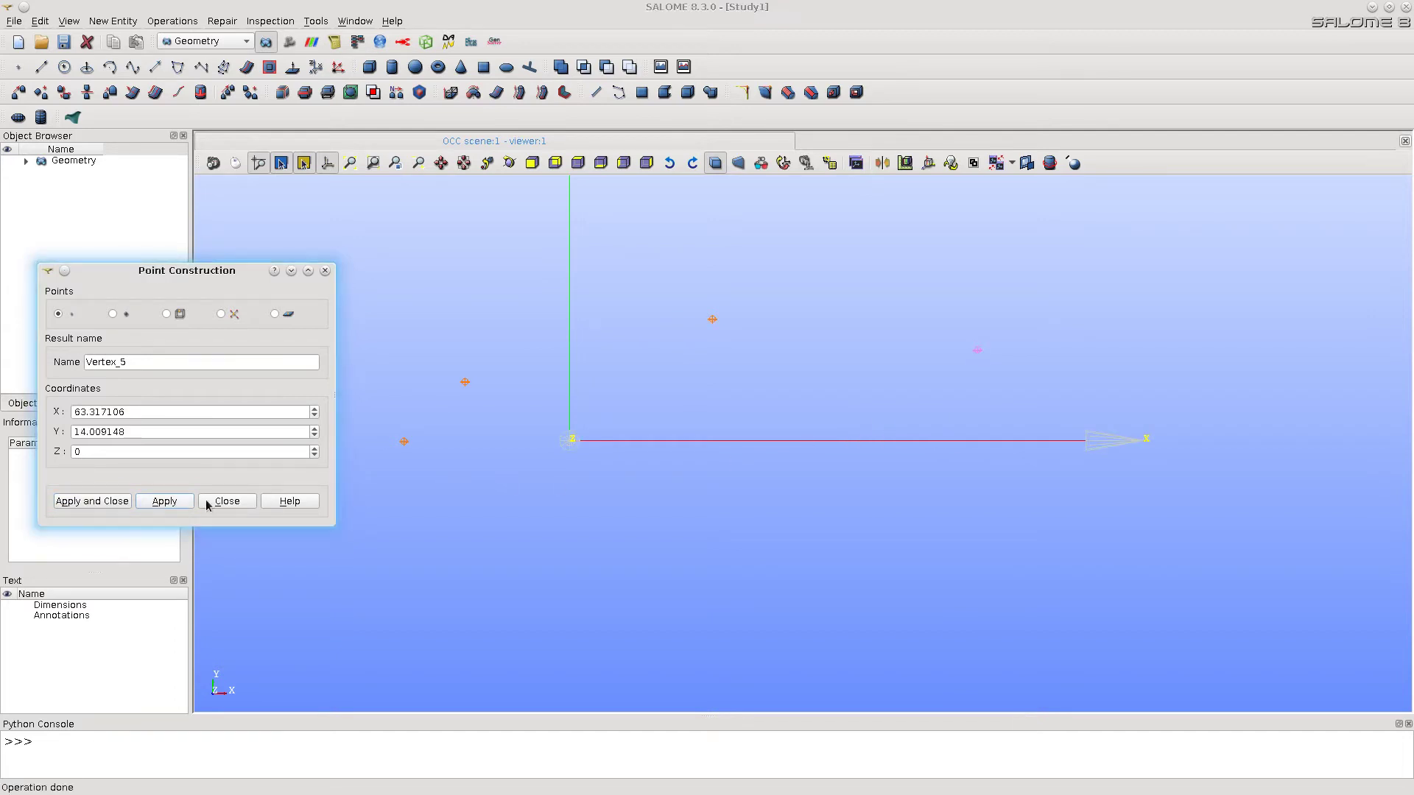
left_click(1284, 489)
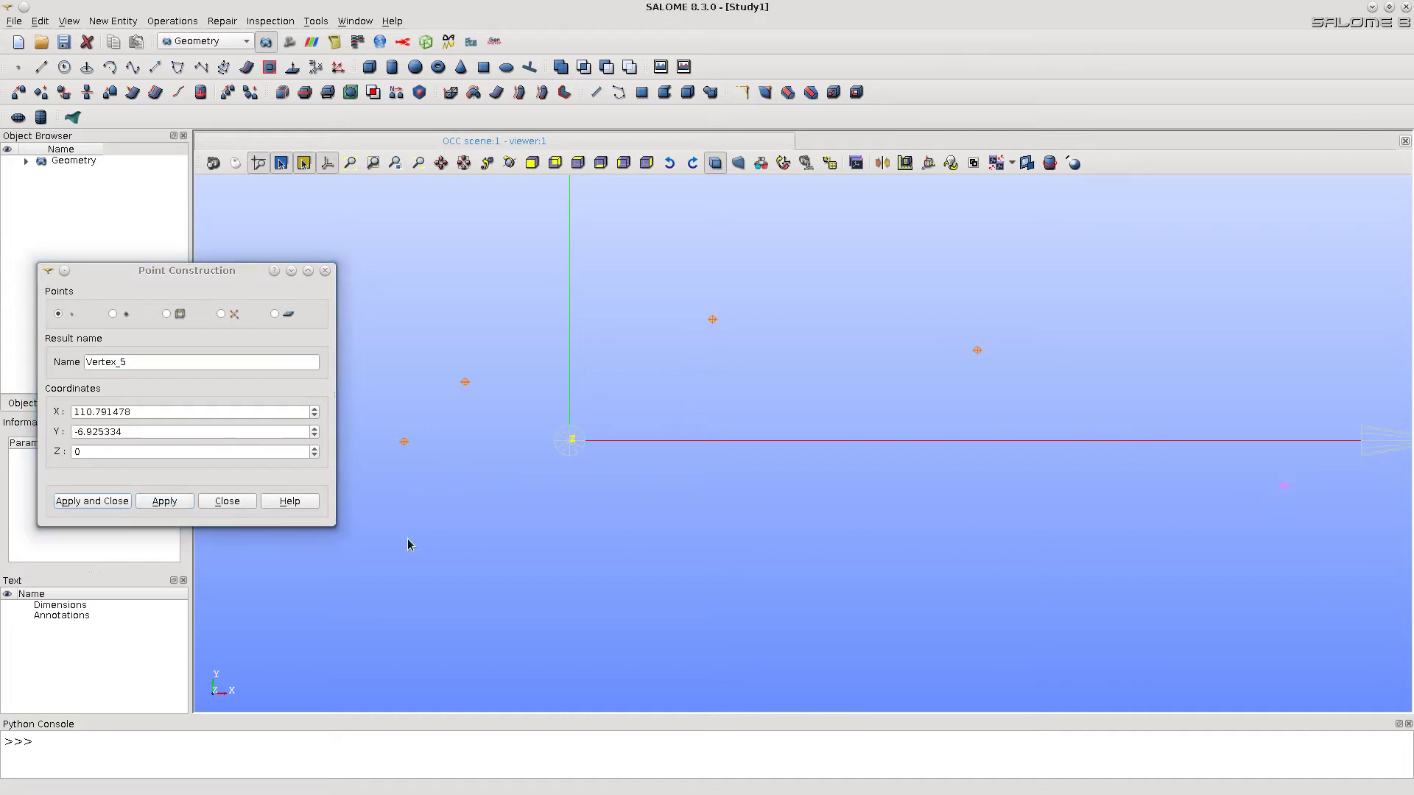
left_click(163, 502)
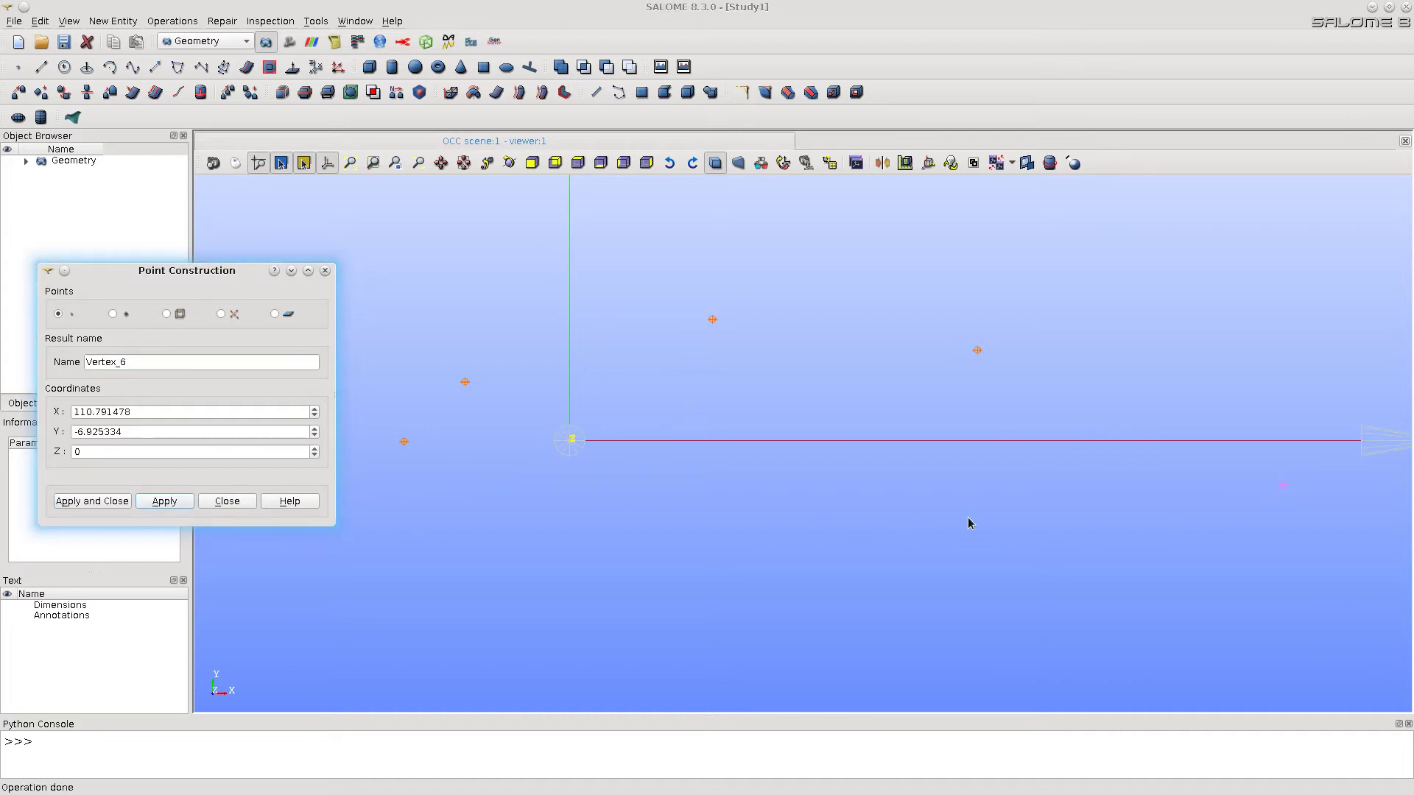
Add the rear, middle and front lower-surface airfoil points
left_click(969, 437)
left_click(164, 501)
left_click(713, 425)
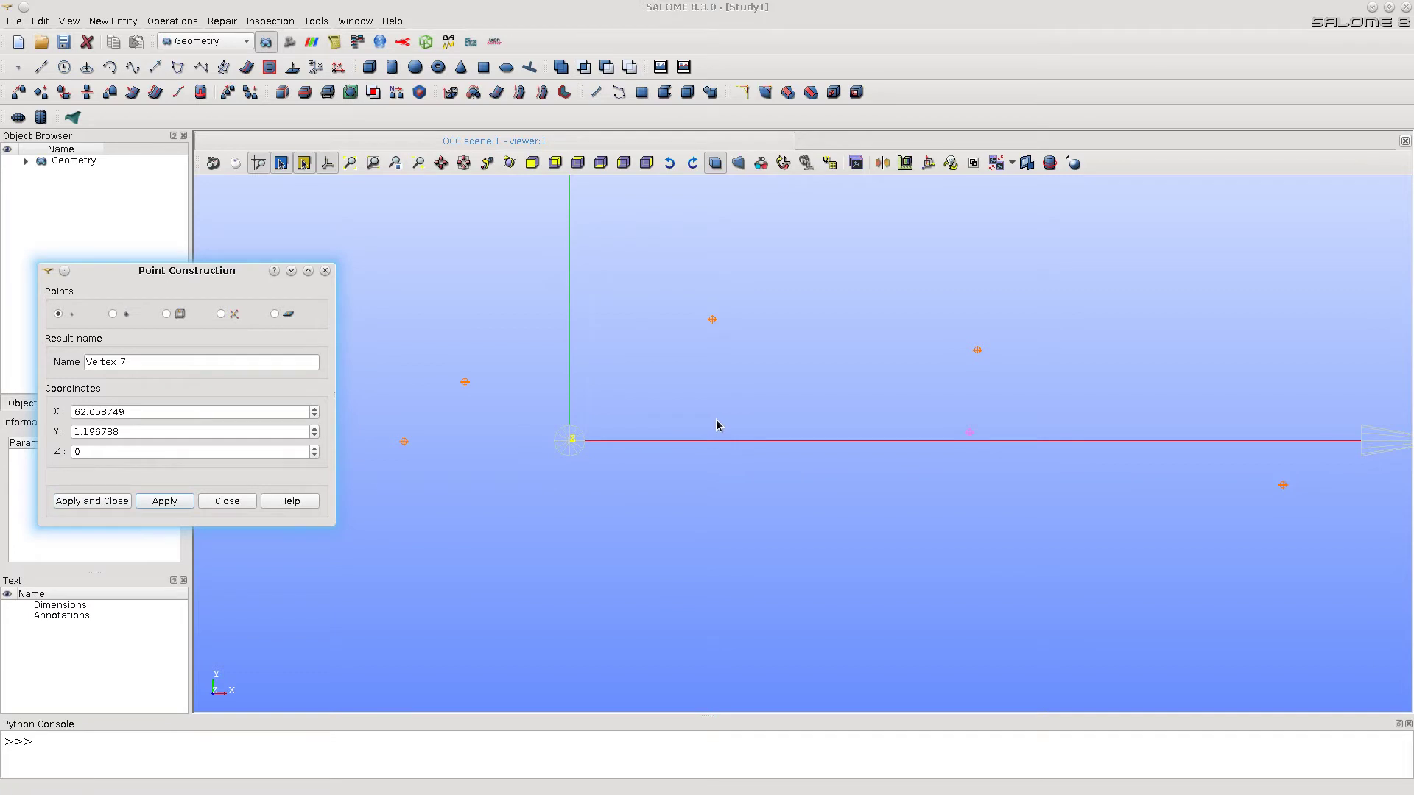
left_click(163, 502)
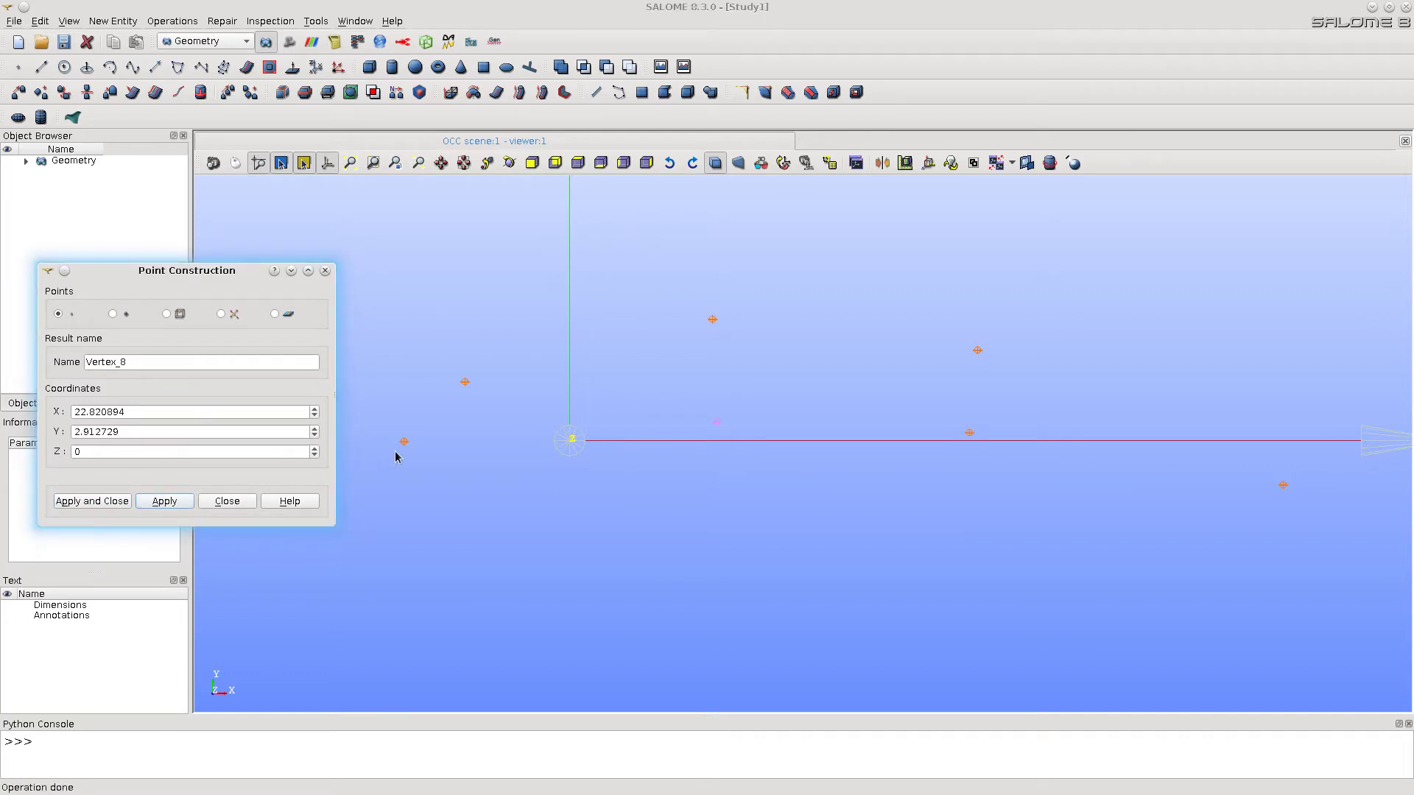
left_click(477, 447)
left_click(163, 503)
Create a path base point inside the airfoil and a second point at Z = 200
left_click(715, 380)
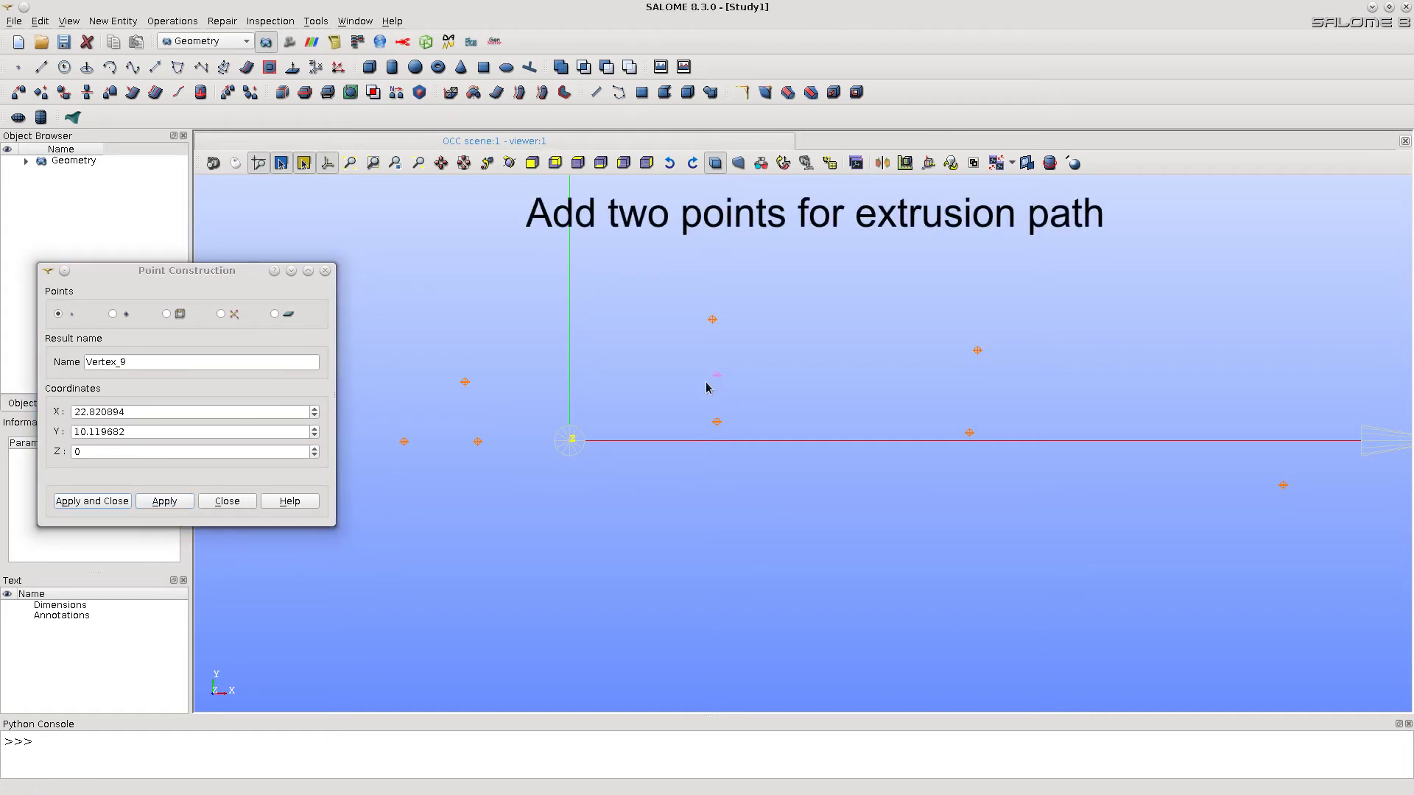
left_click(164, 502)
double_click(125, 451)
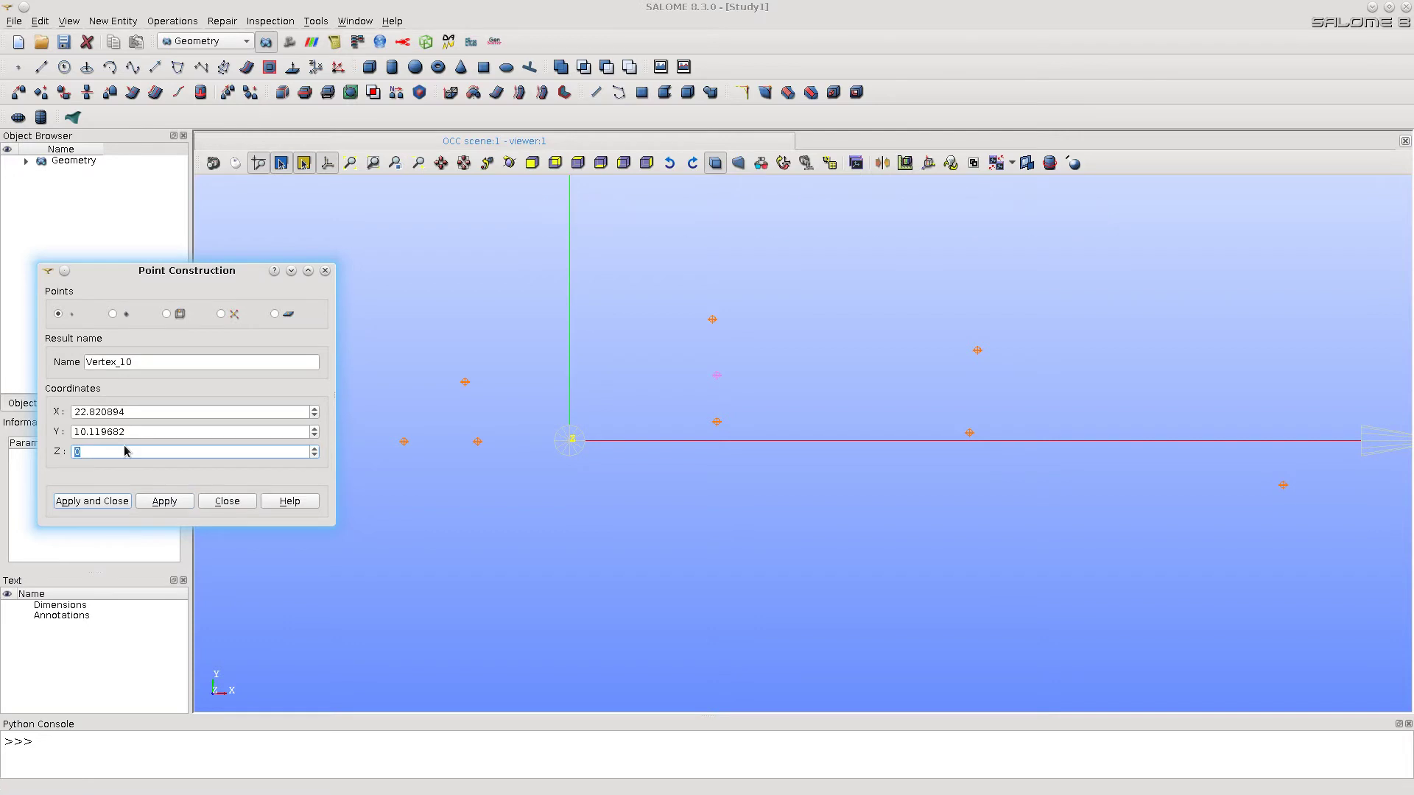
type("200")
left_click(95, 501)
scroll(766, 418, "down", 2)
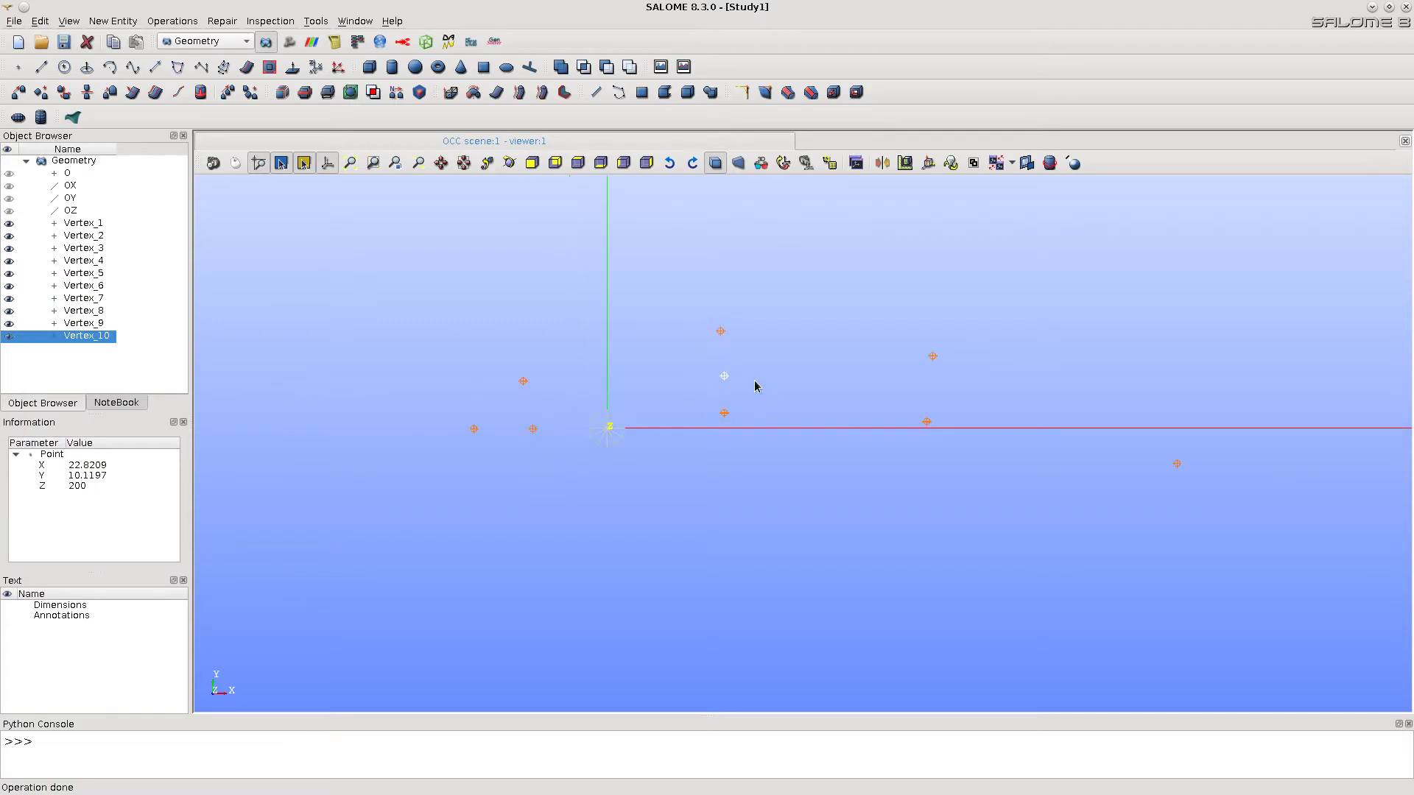
scroll(818, 408, "down", 2)
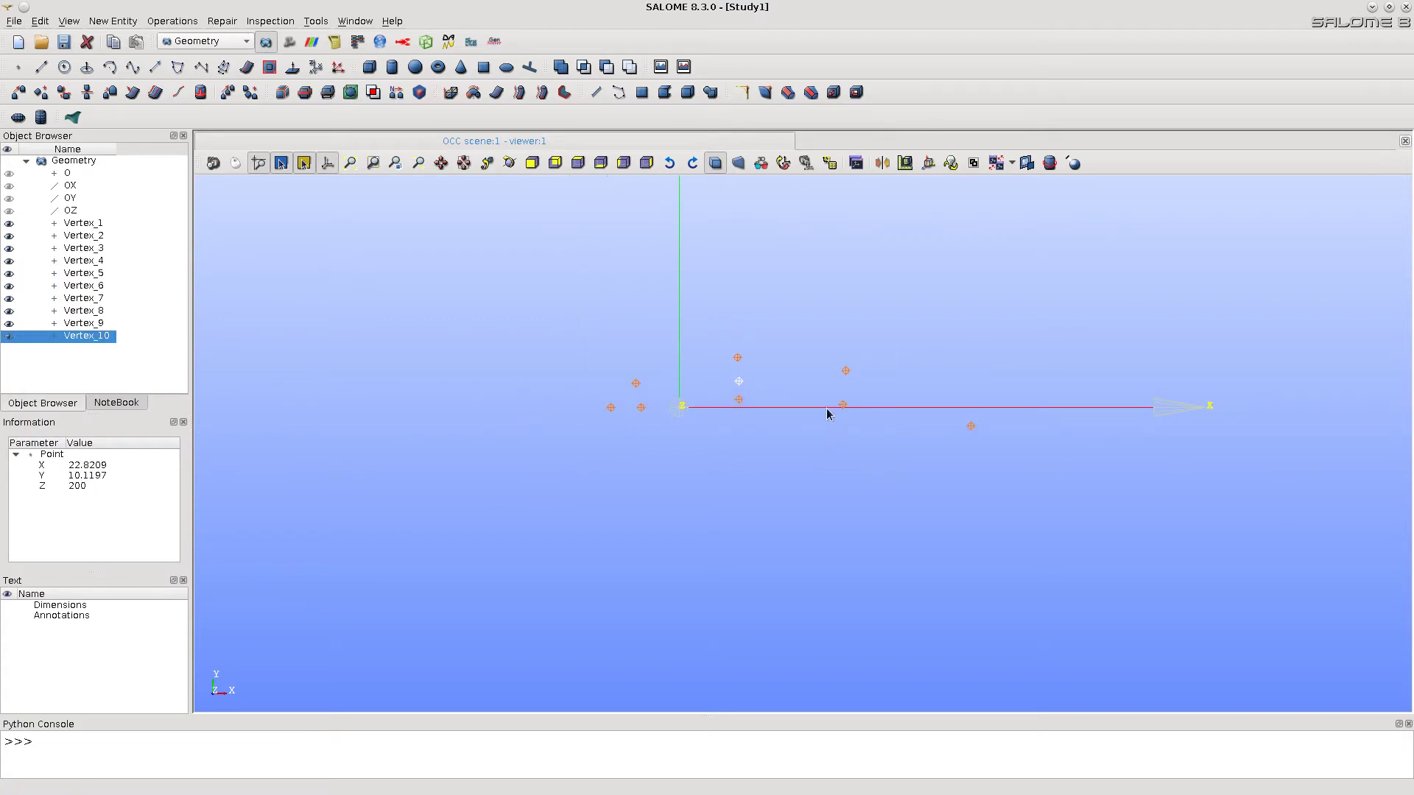
Rotate and pan the view to show the raised point above the airfoil
mouse_move(827, 414)
right_mouse_down("ctrl")
mouse_move(802, 467)
mouse_move(812, 446)
right_mouse_up("ctrl")
left_click(565, 426)
mouse_move(823, 584)
right_mouse_down("ctrl")
mouse_move(845, 536)
mouse_move(848, 582)
mouse_move(929, 541)
right_mouse_up("ctrl")
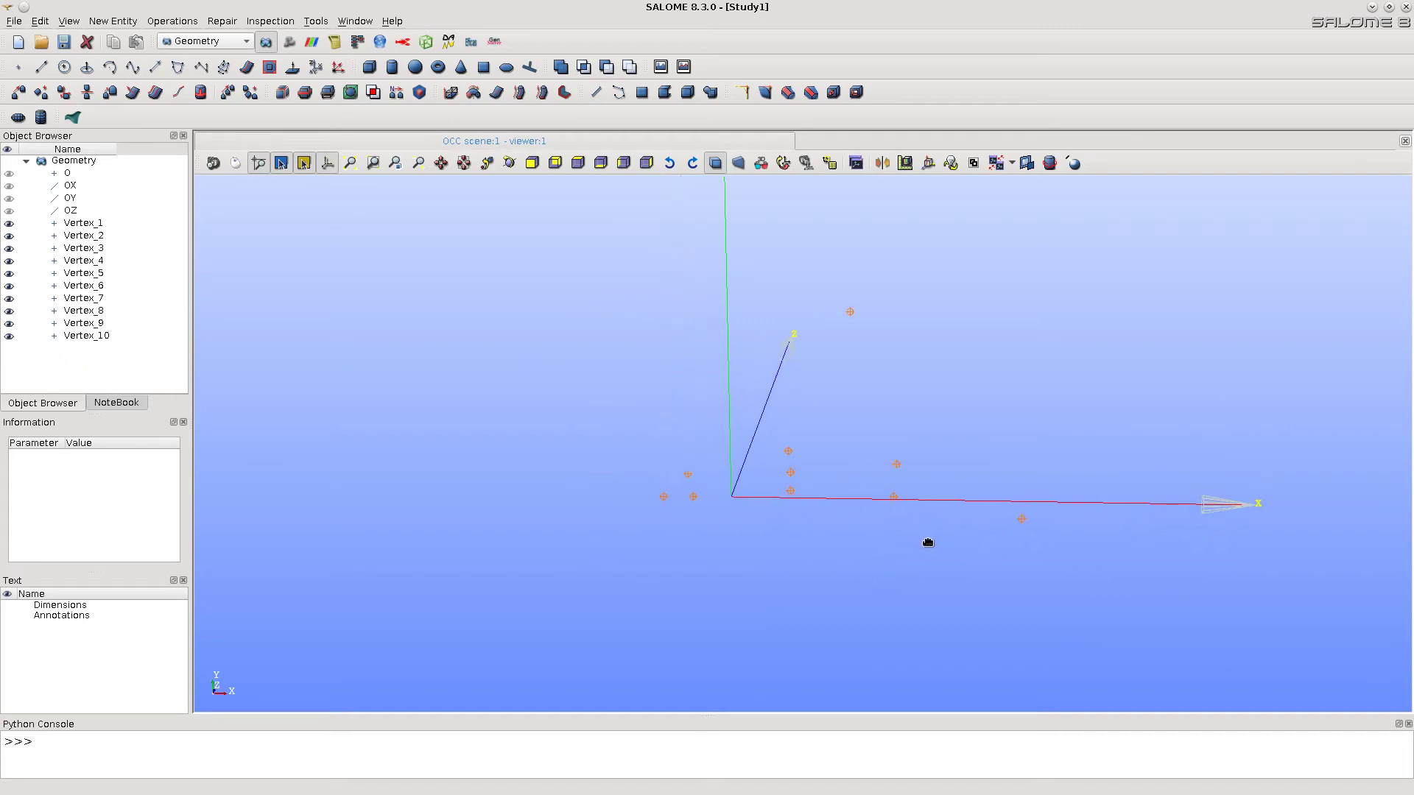
scroll(929, 542, "up", 3)
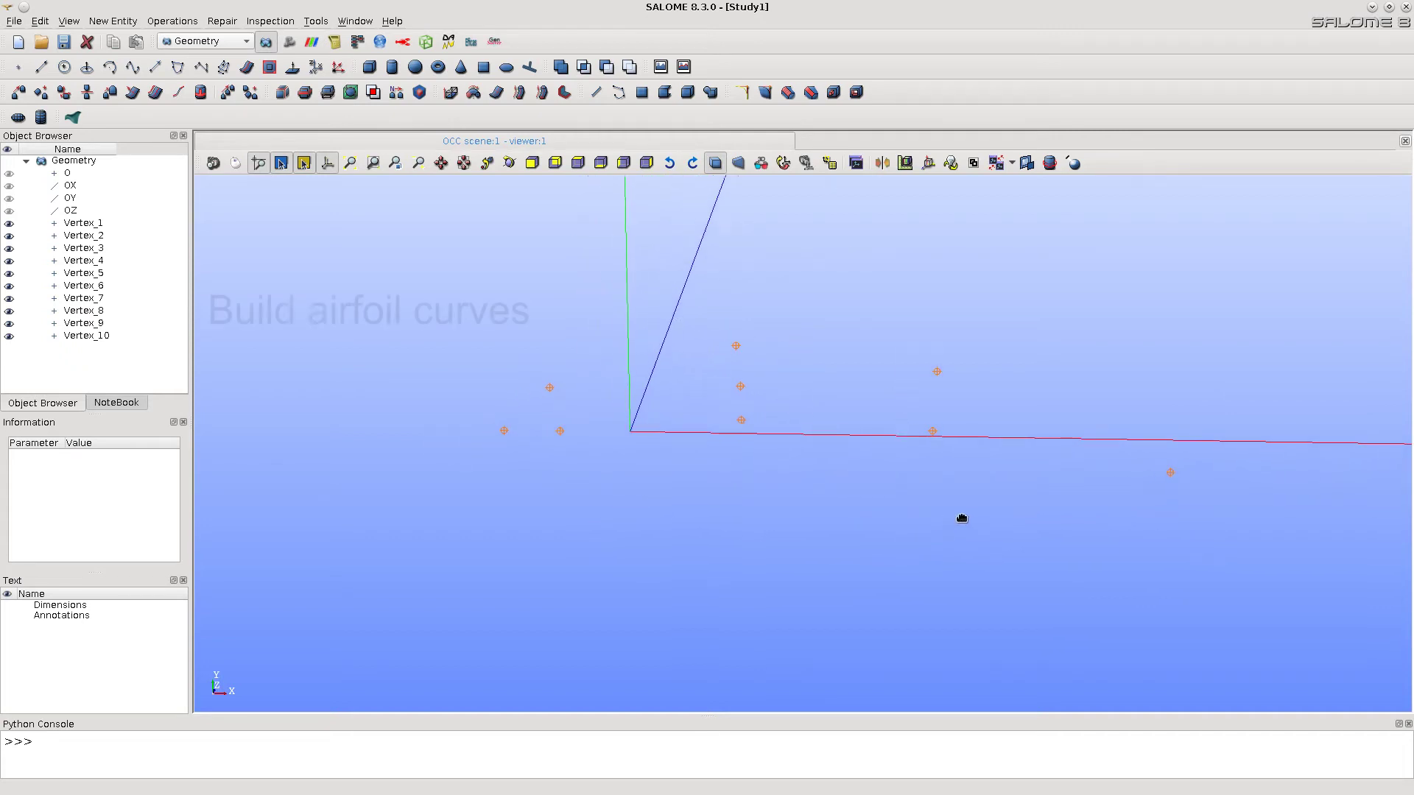
middle_click_drag(918, 546, 1009, 527, "ctrl")
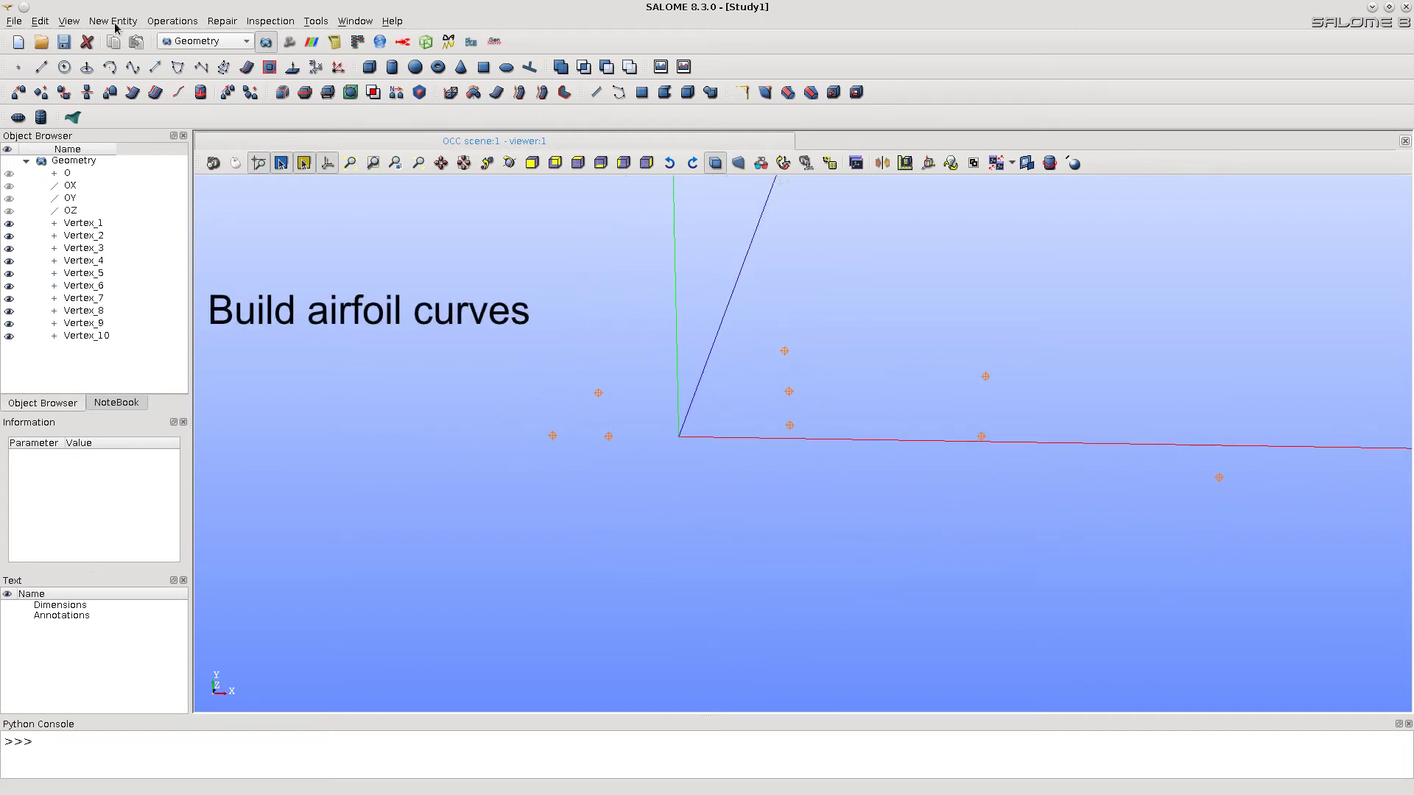
Create the upper interpolated curve through Vertex_1 to Vertex_5
left_click(112, 20)
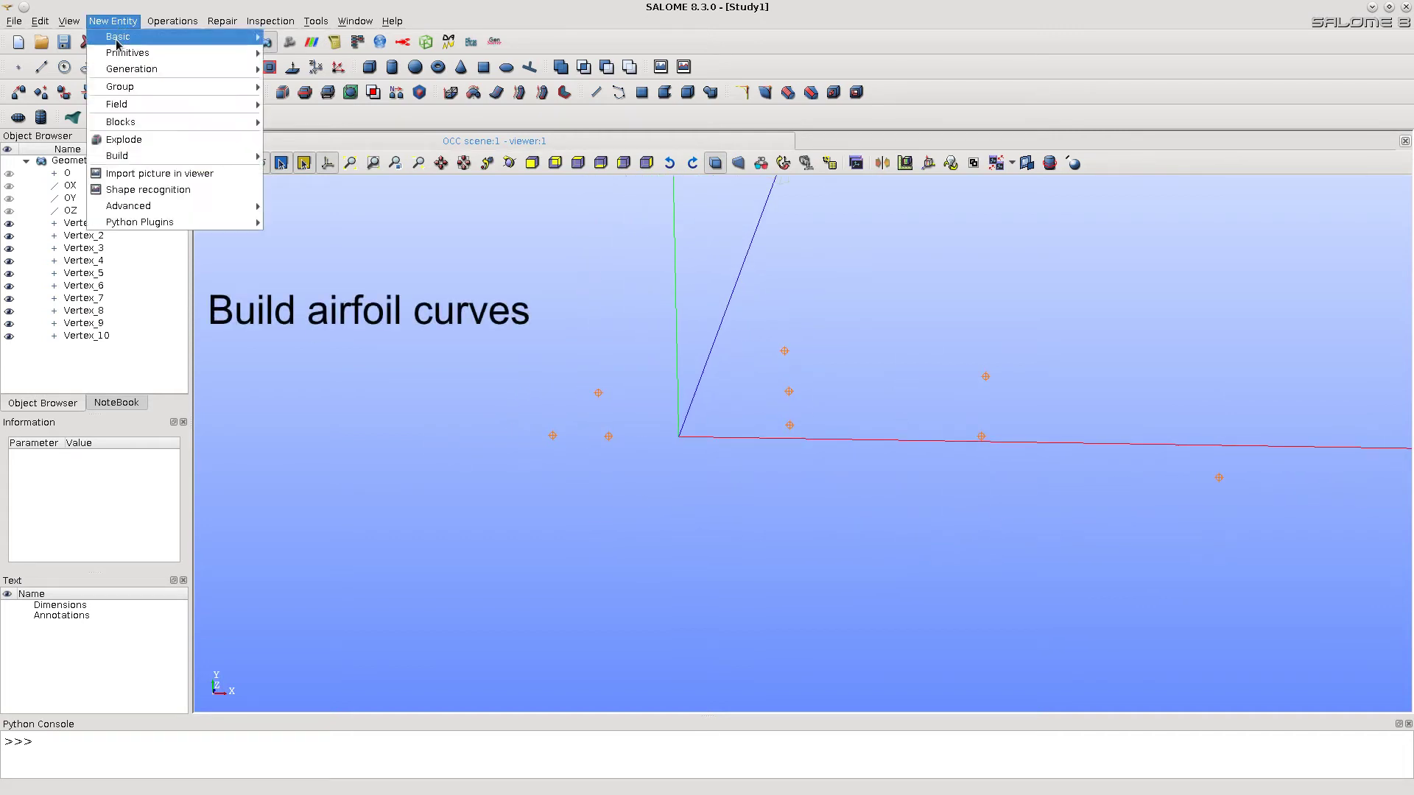
left_click(128, 44)
left_click(321, 122)
left_click_drag(683, 230, 293, 217)
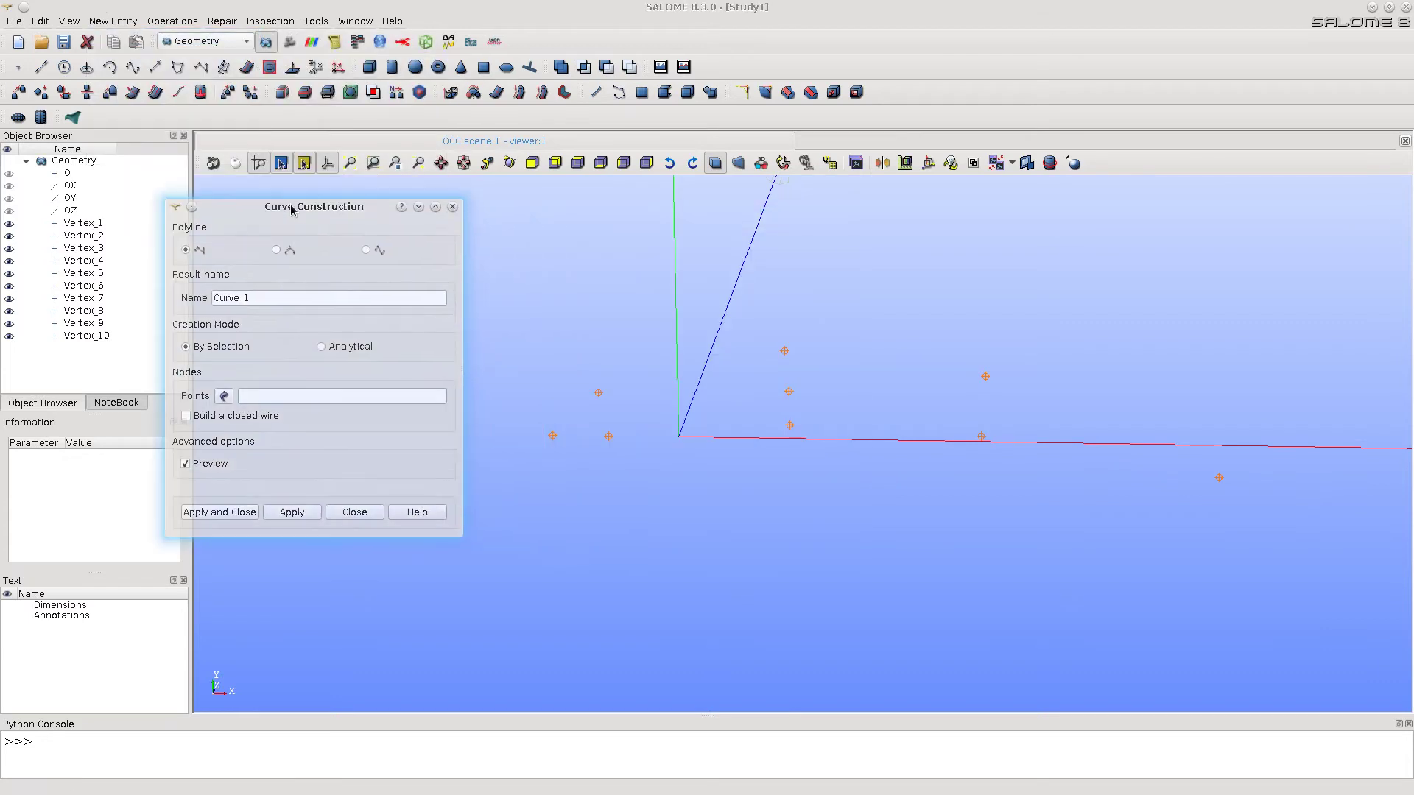
left_click(366, 250)
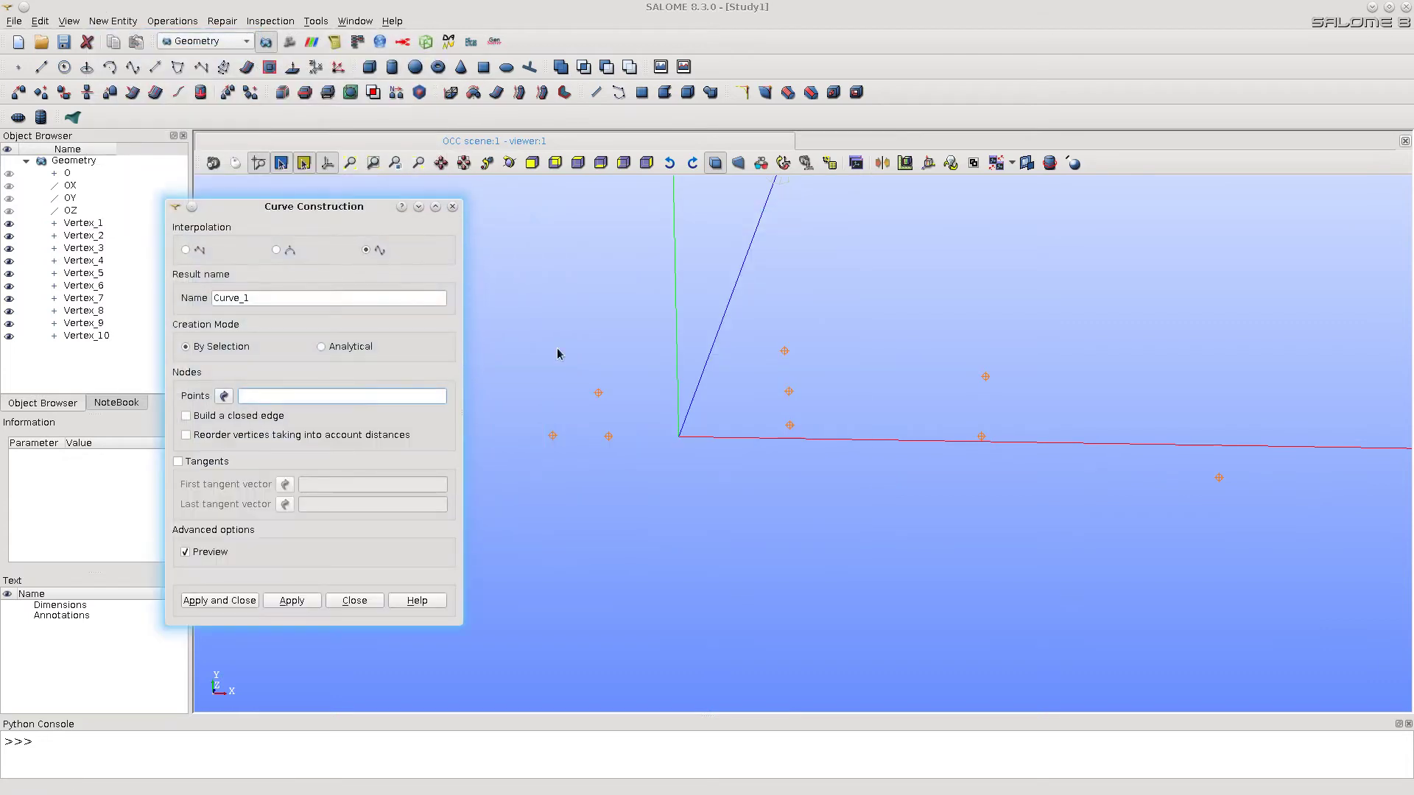
left_click(550, 436)
left_click(597, 396, "shift")
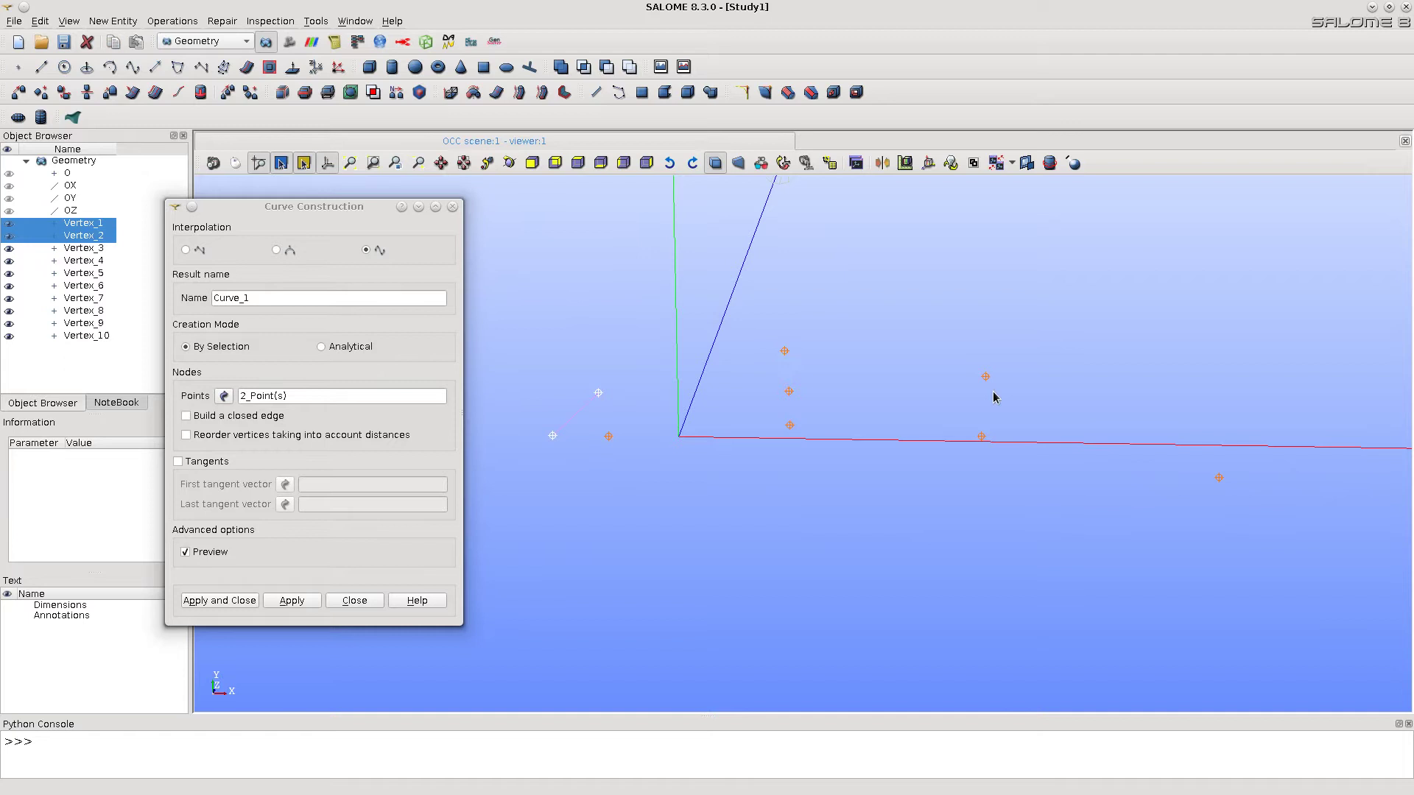
left_click(784, 351, "shift")
left_click(984, 377, "shift")
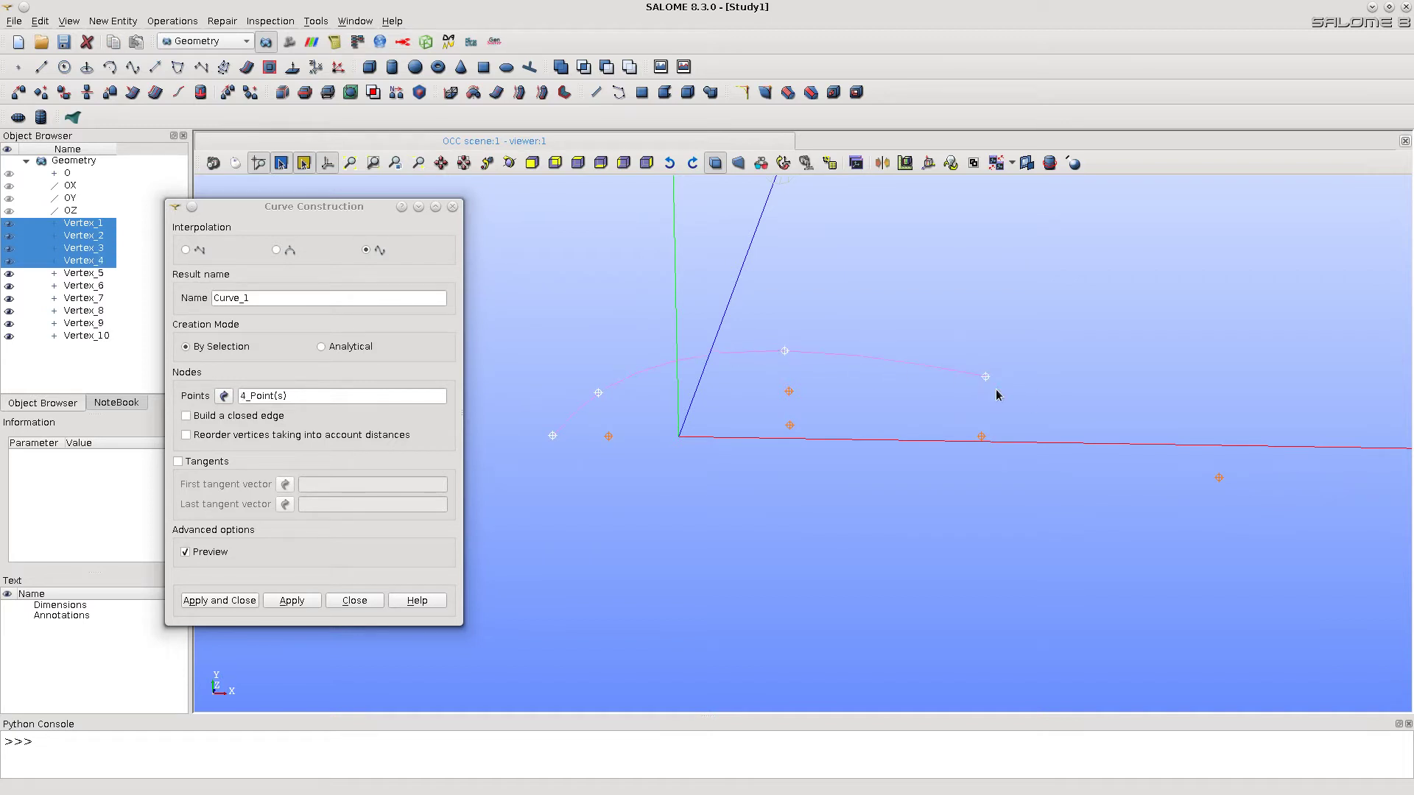
left_click(1218, 481, "shift")
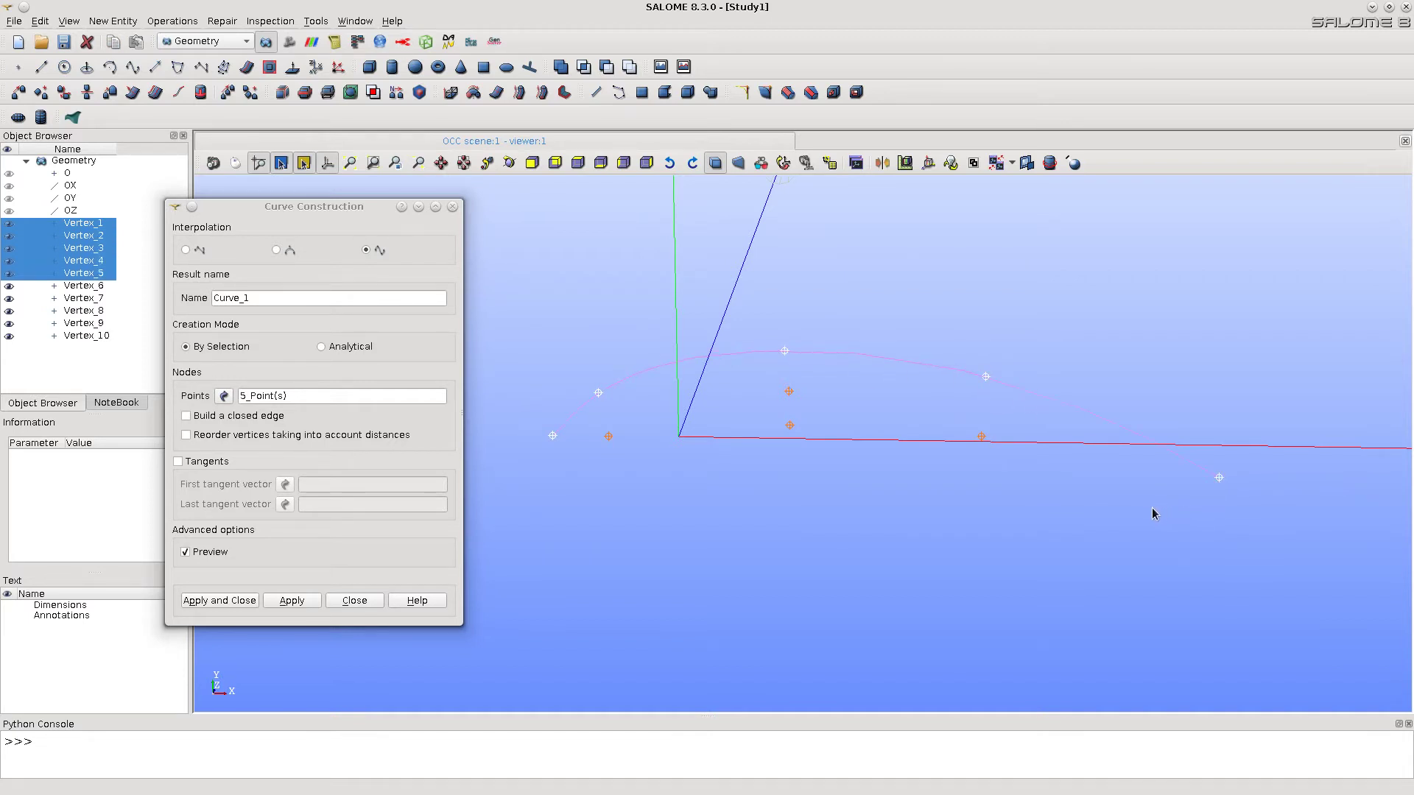
left_click(293, 601)
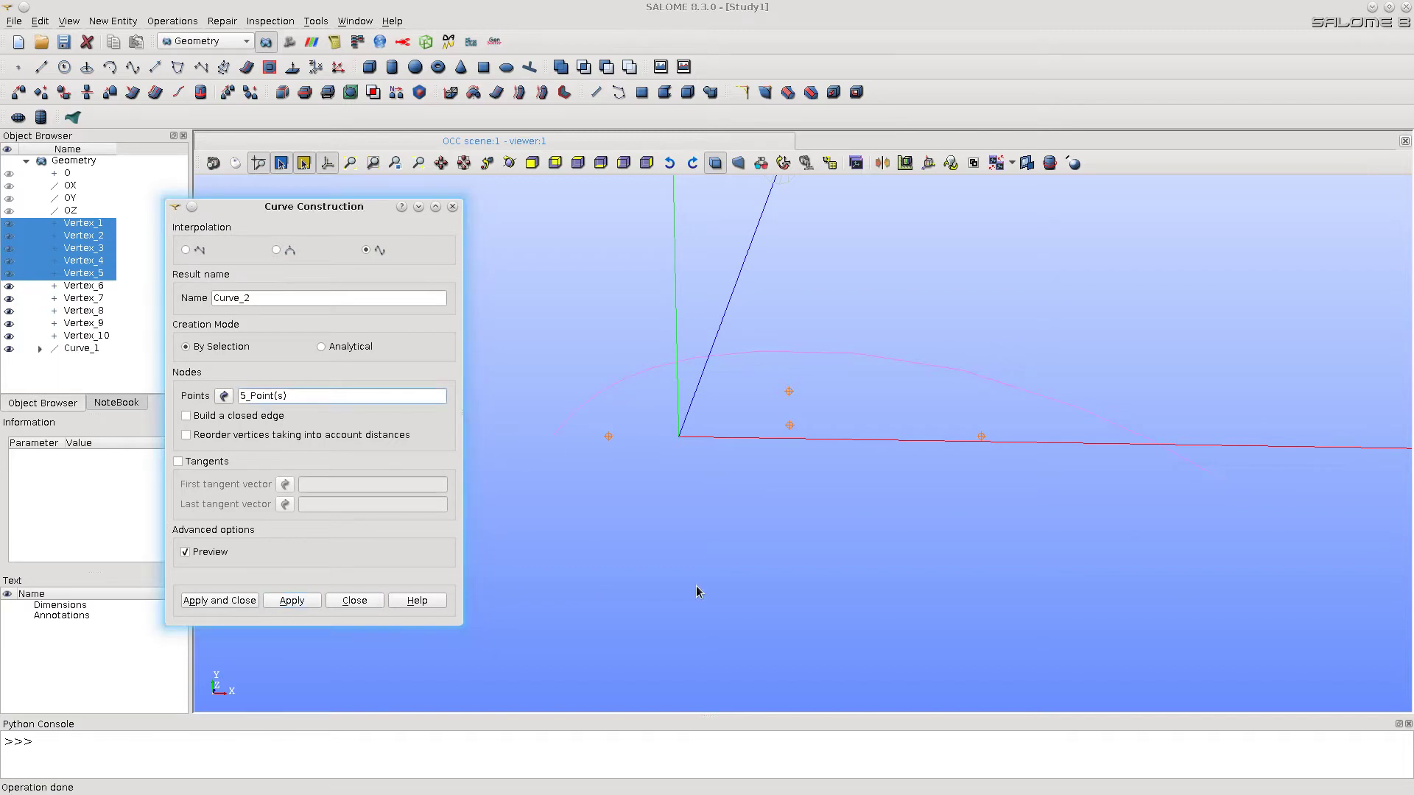
Create the lower curve through the leading-edge vertex, Vertex_8, 7, 6 and the trailing vertex
left_click(553, 441)
left_click(609, 441, "shift")
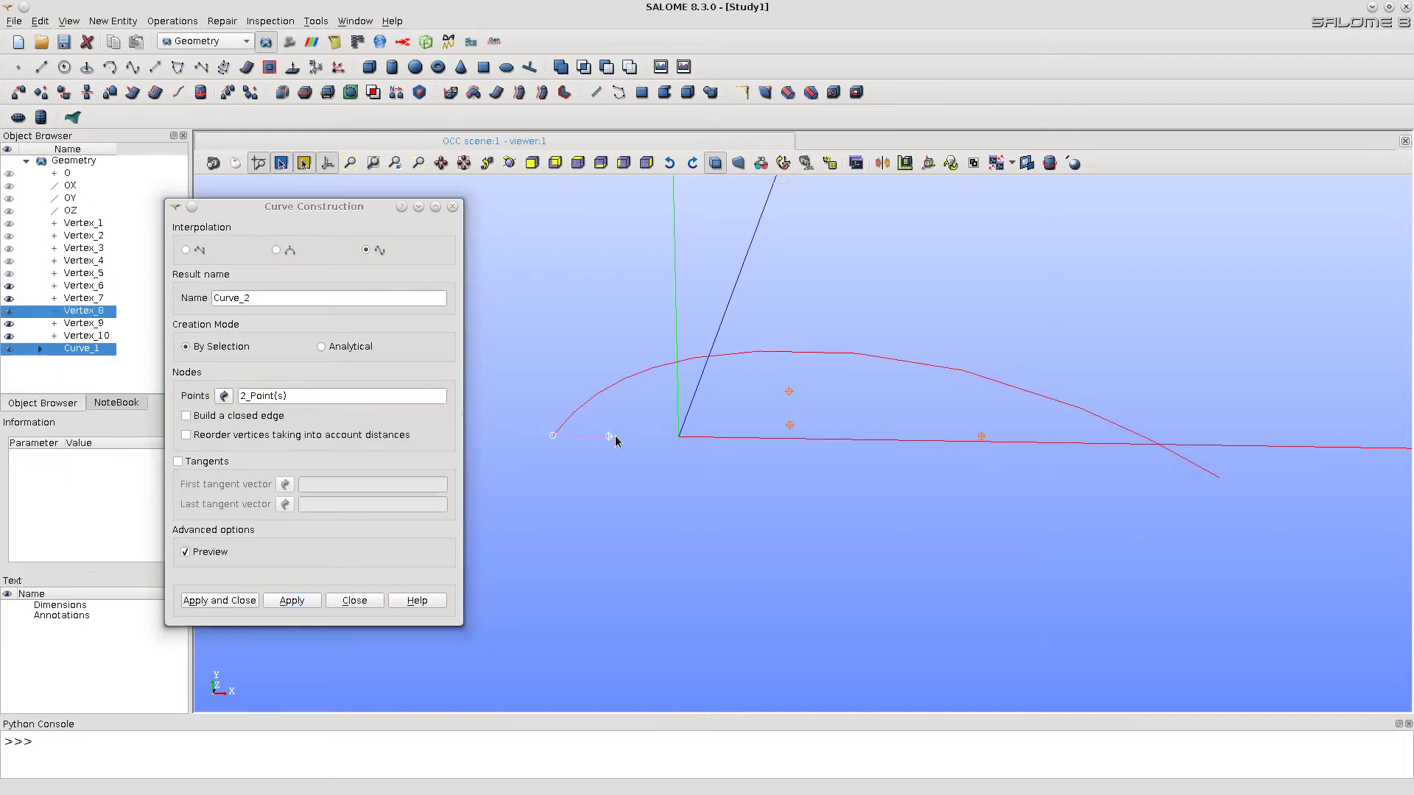
left_click(791, 433, "shift")
left_click(982, 438, "shift")
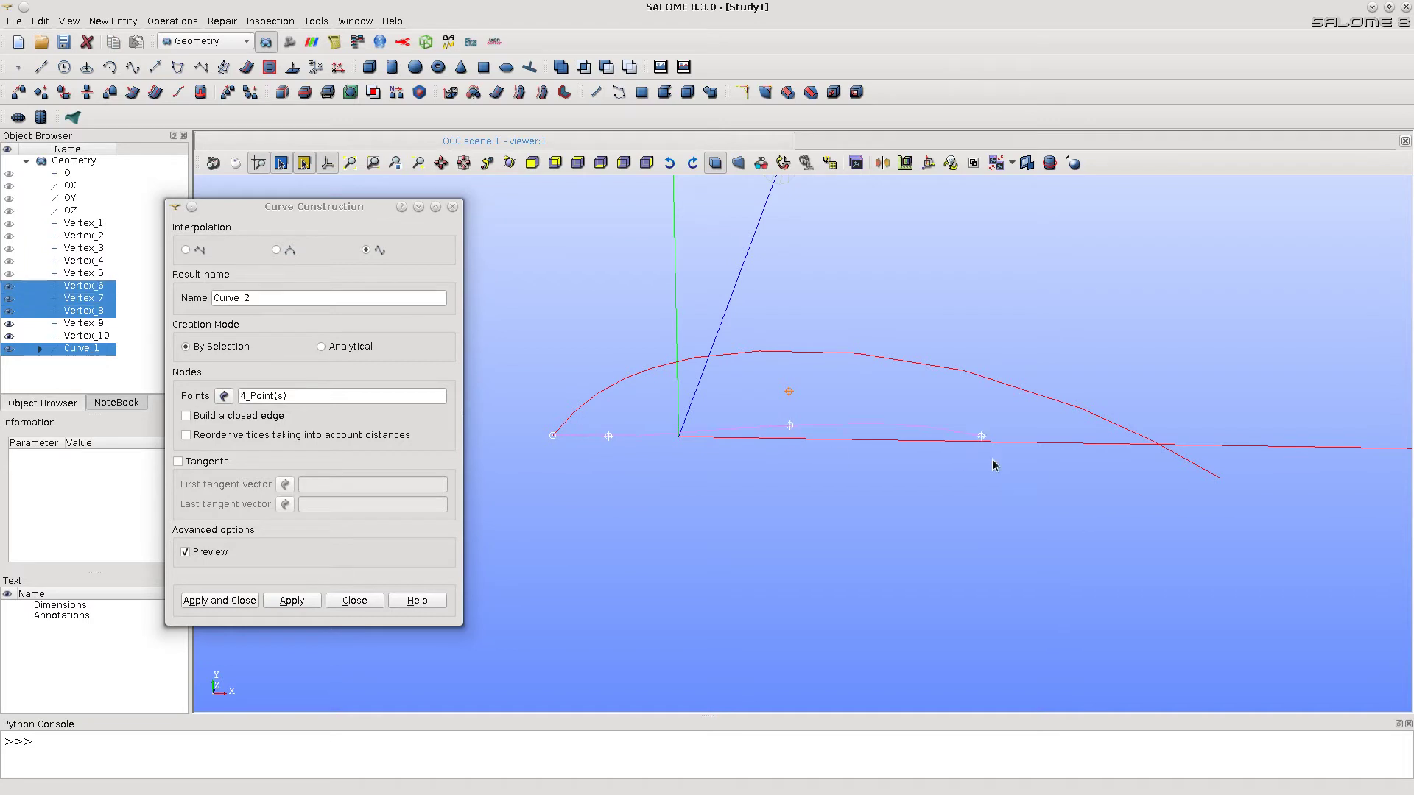
left_click(1214, 484, "shift")
left_click(226, 599)
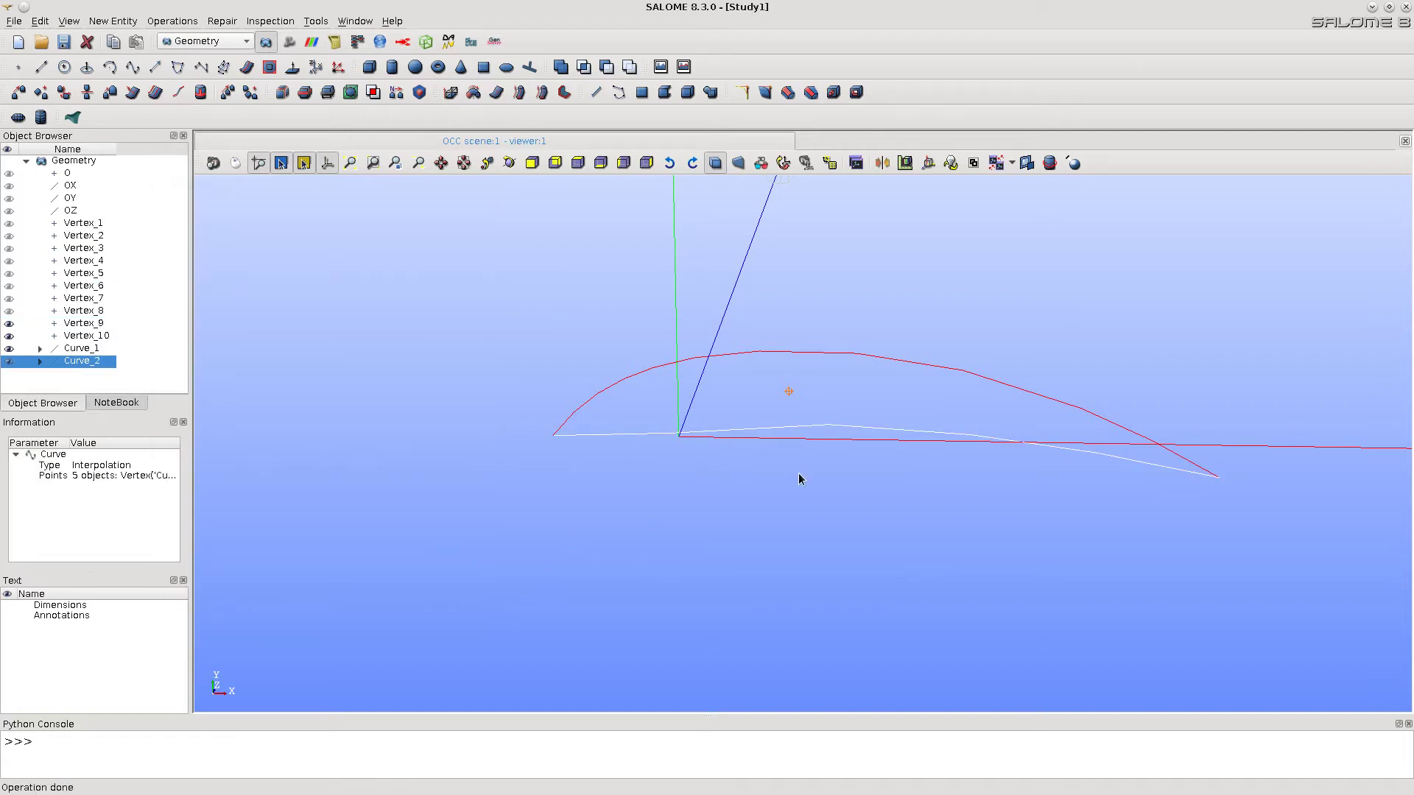
scroll(903, 438, "down", 3)
middle_click_drag(883, 457, 804, 436)
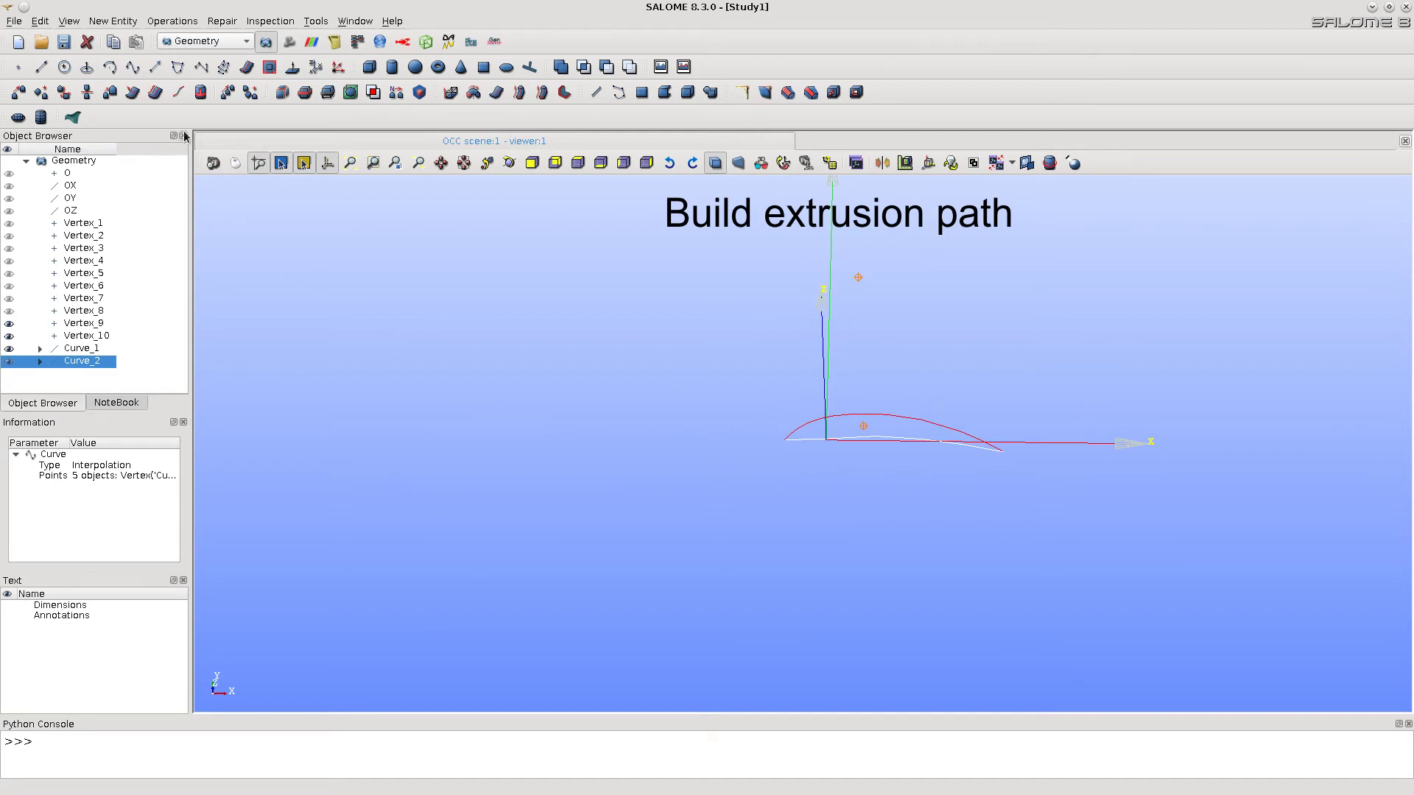
left_click(113, 21)
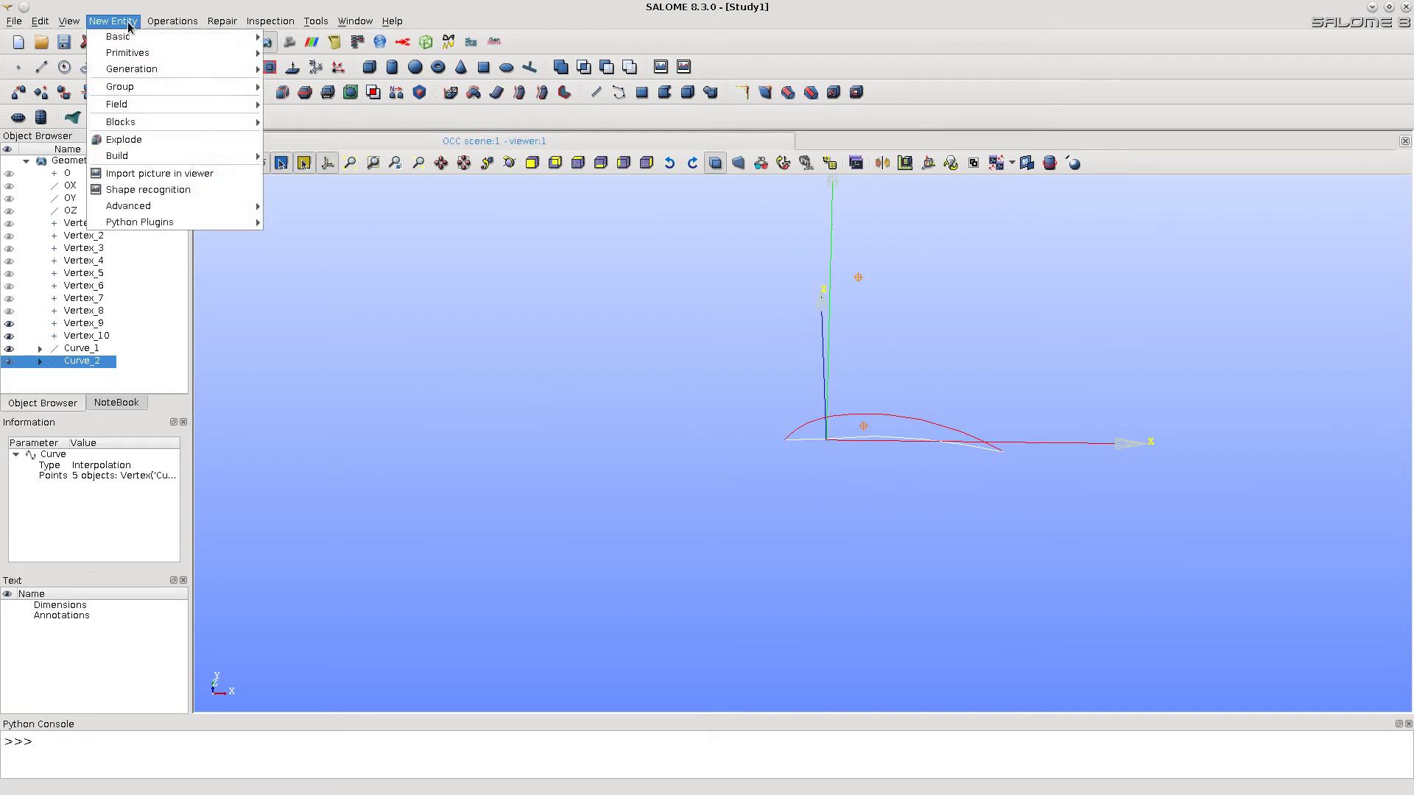
mouse_move(118, 156)
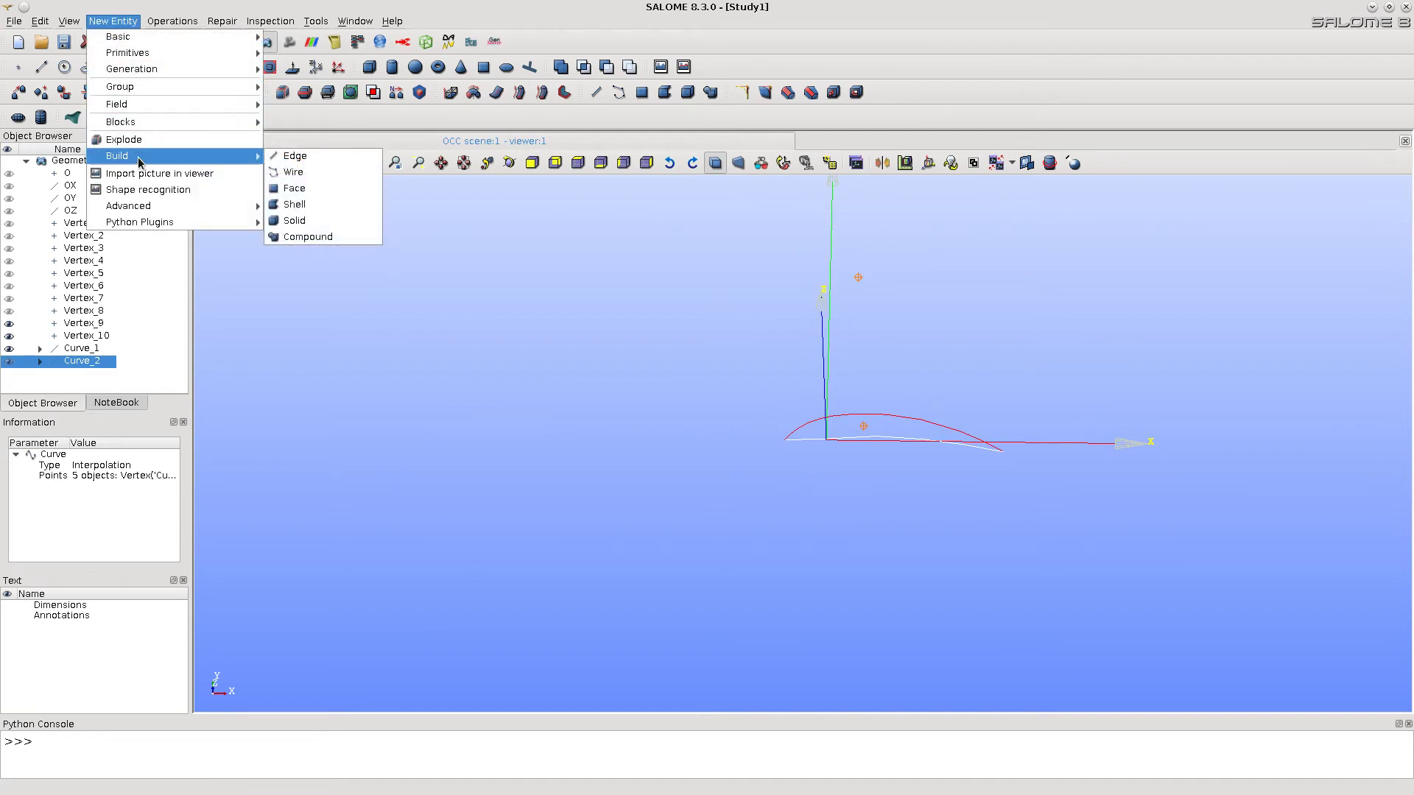
Build Edge_1 from Vertex_9 at the base to Vertex_10 at Z = 200
left_click(309, 164)
left_click_drag(718, 270, 538, 284)
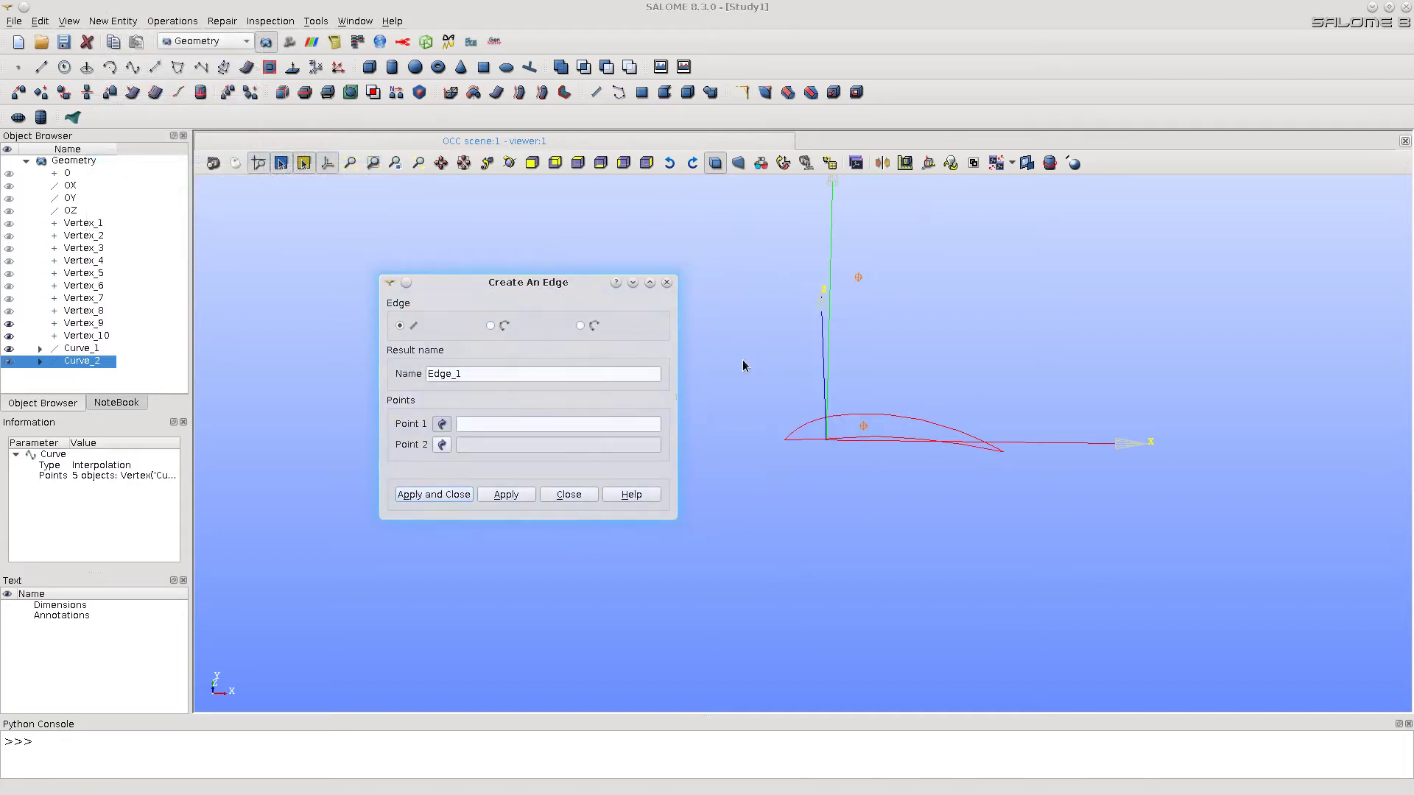
left_click(866, 434)
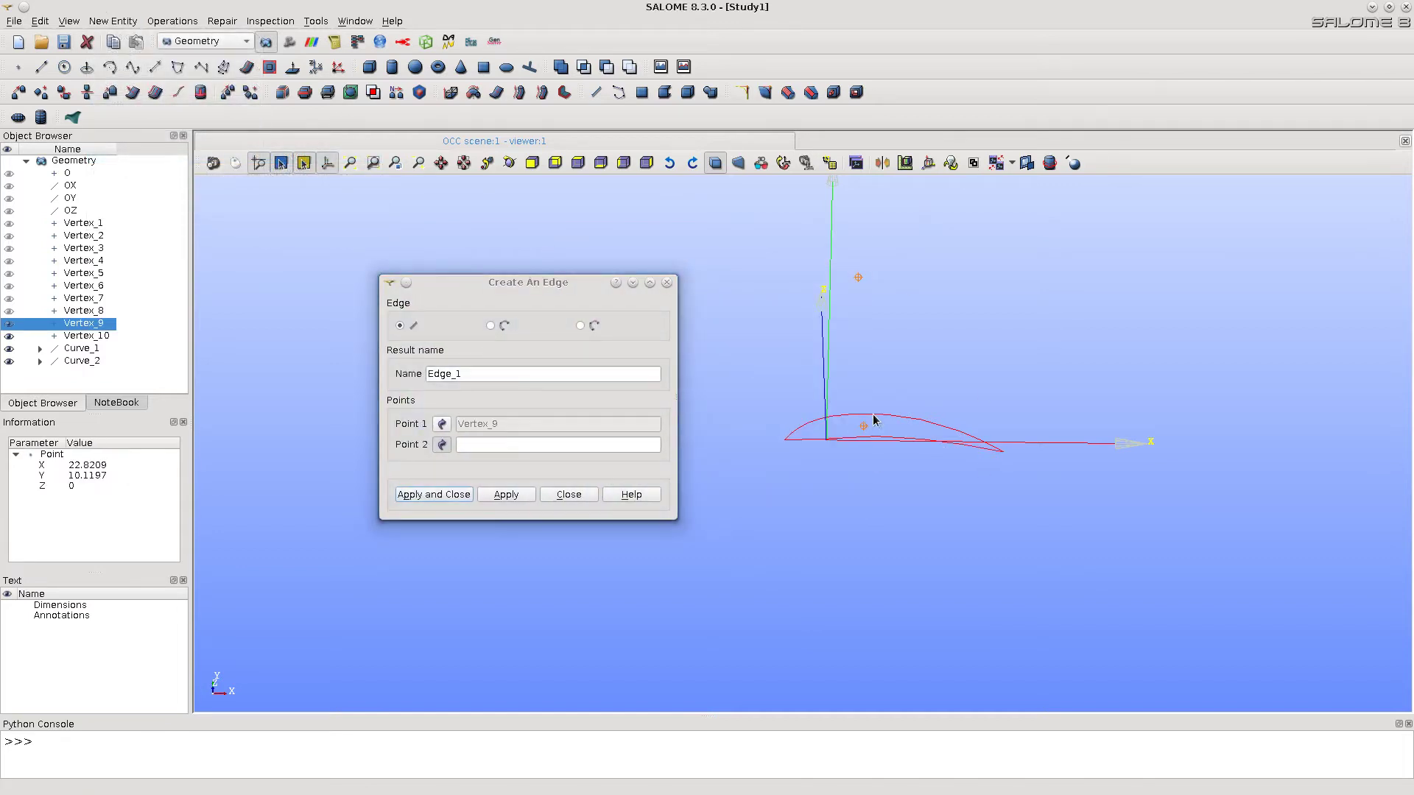
left_click(859, 278)
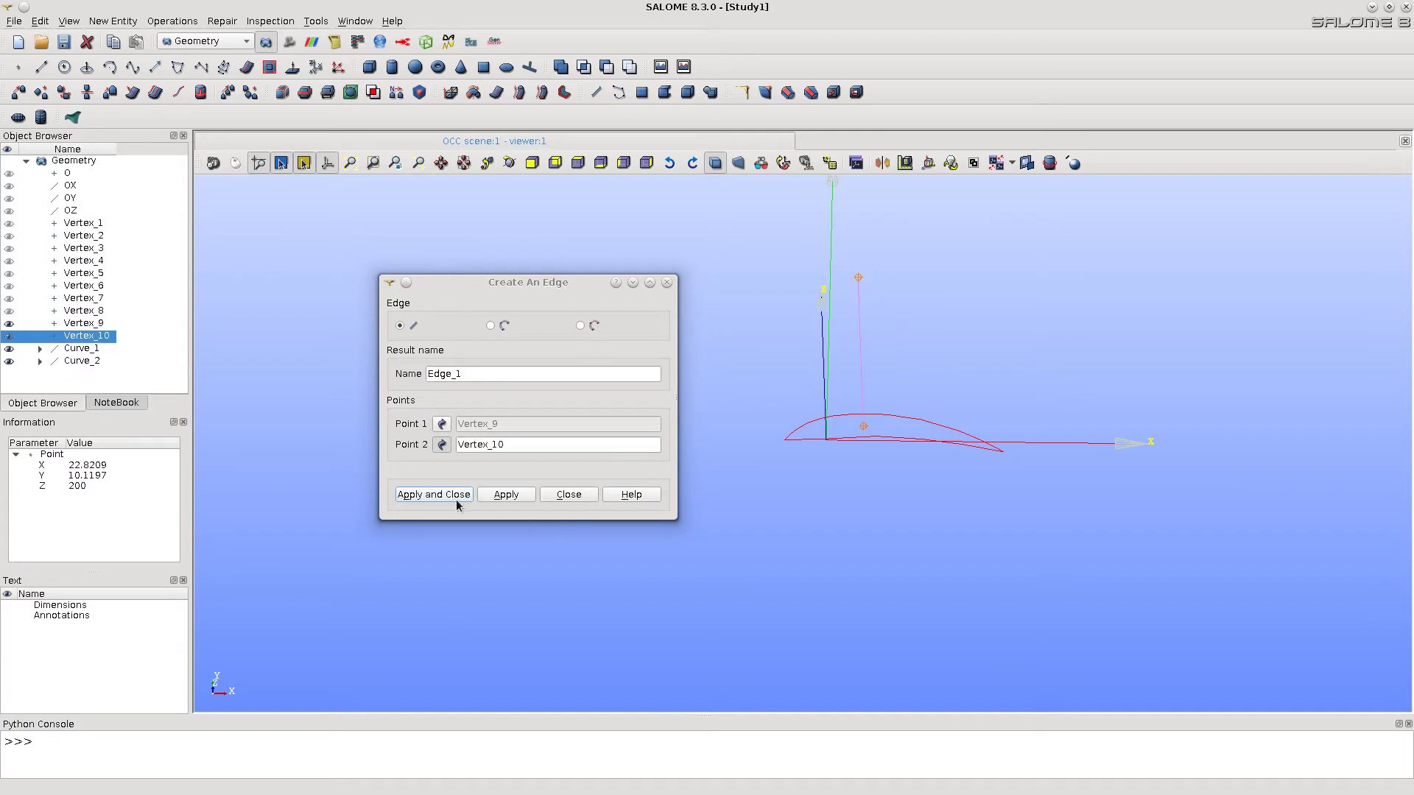
left_click(434, 493)
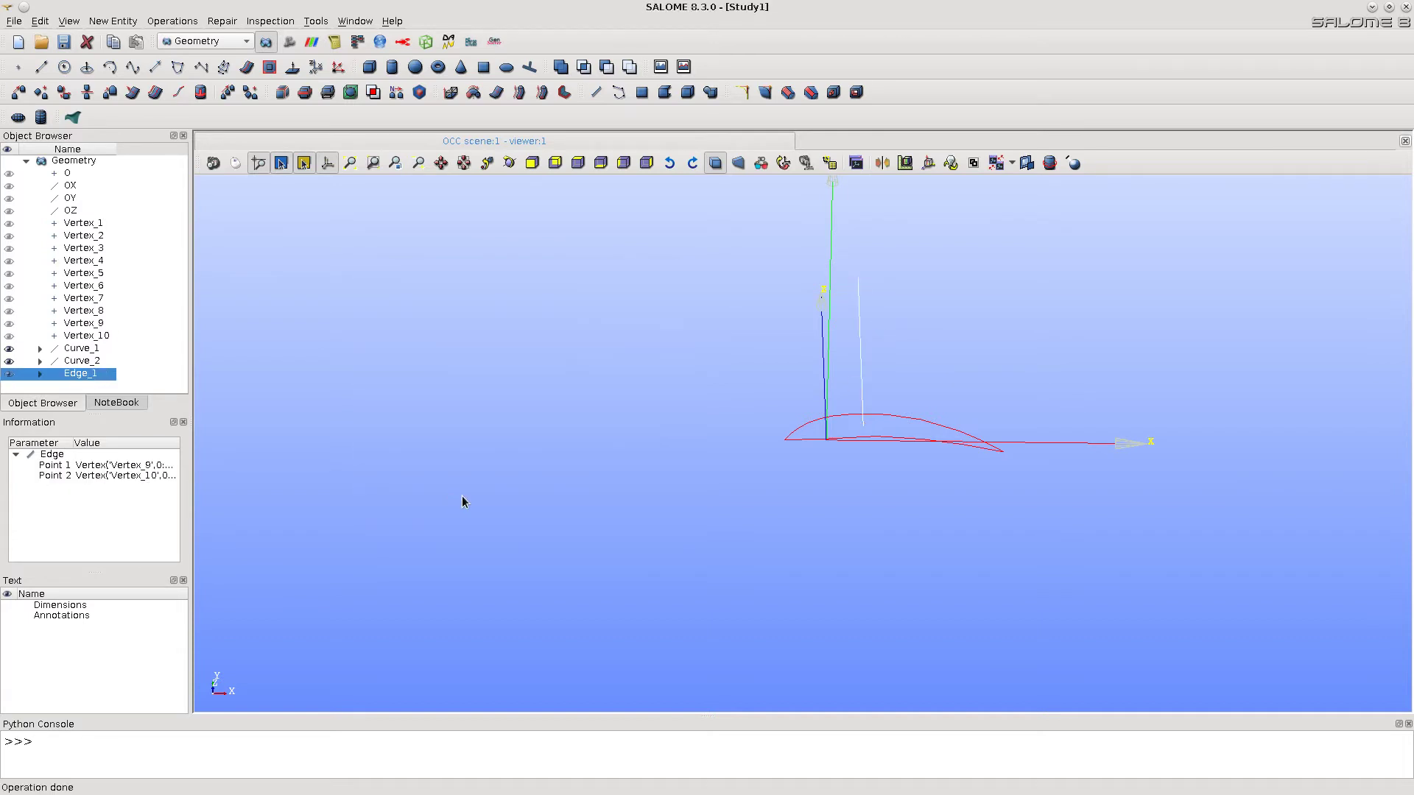
left_click(862, 516)
left_click(110, 21)
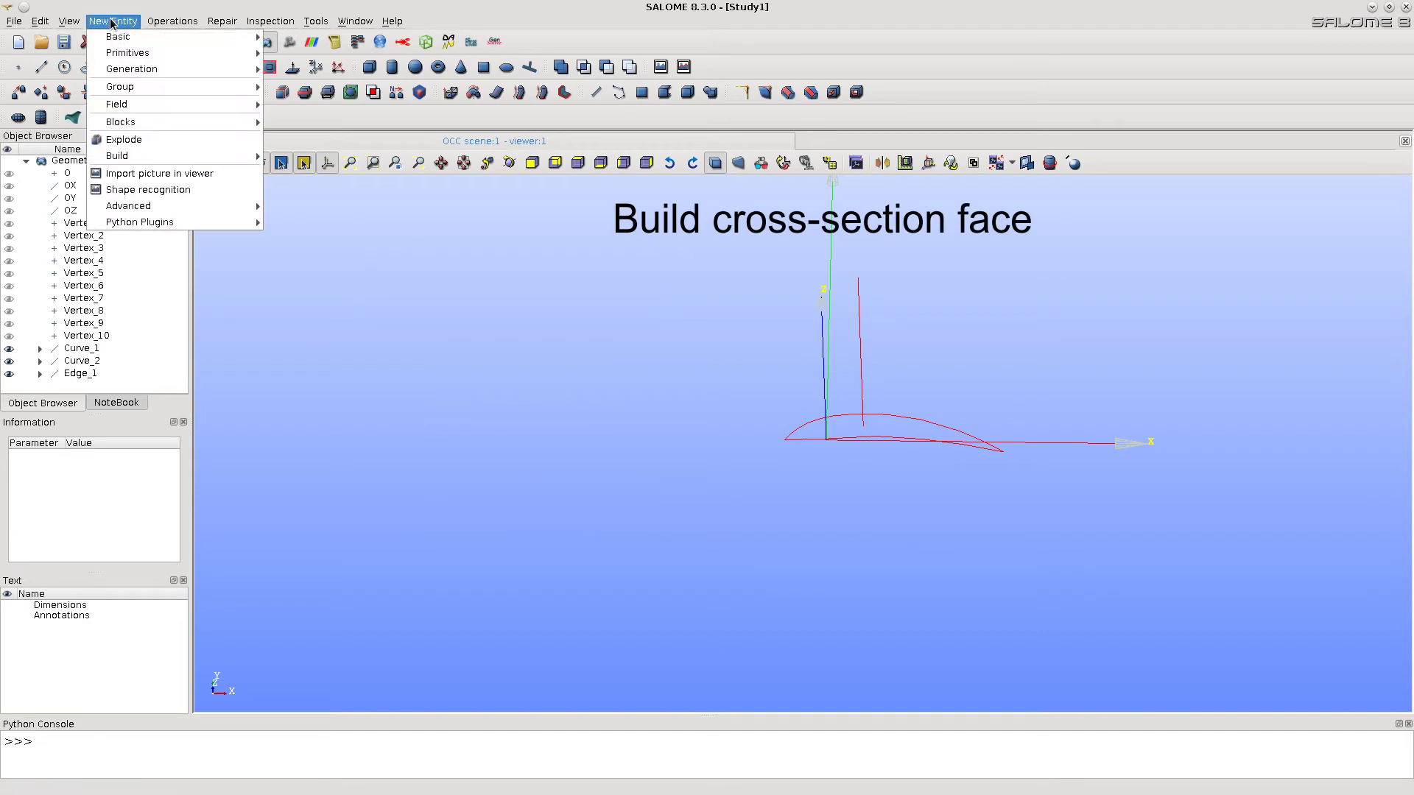
mouse_move(117, 156)
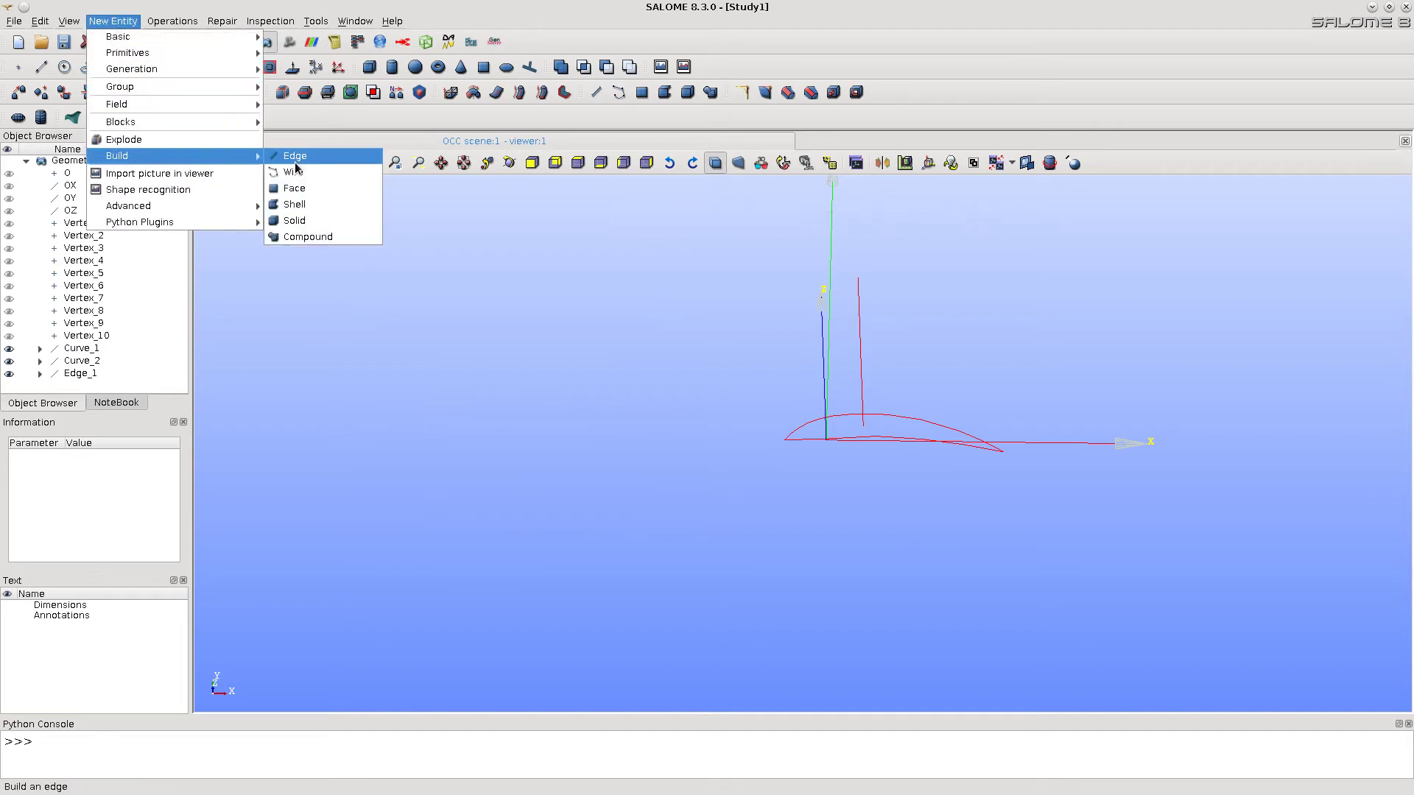
Build planar Face_1 from Curve_2 and Curve_1, then view it in 3D
left_click(293, 187)
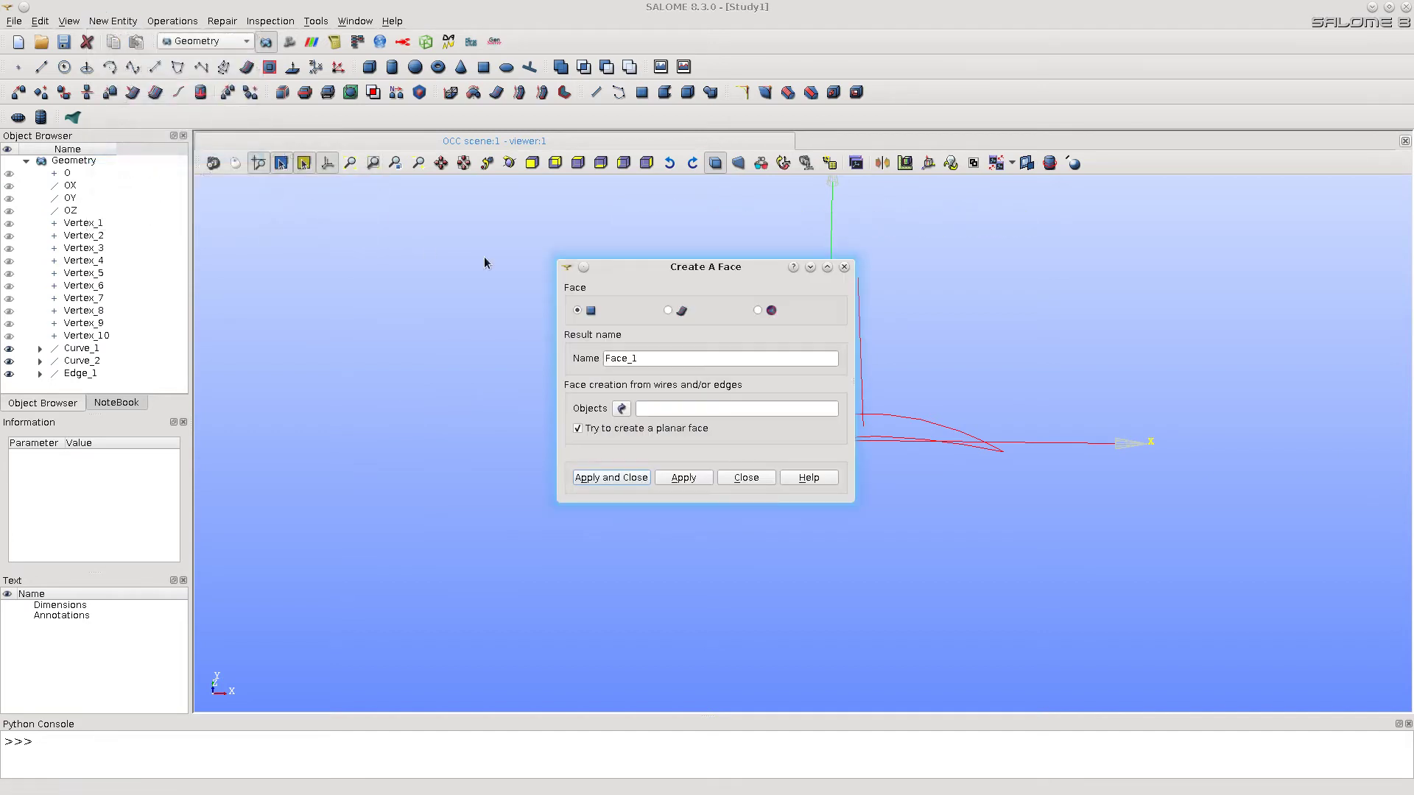
left_click_drag(679, 269, 431, 256)
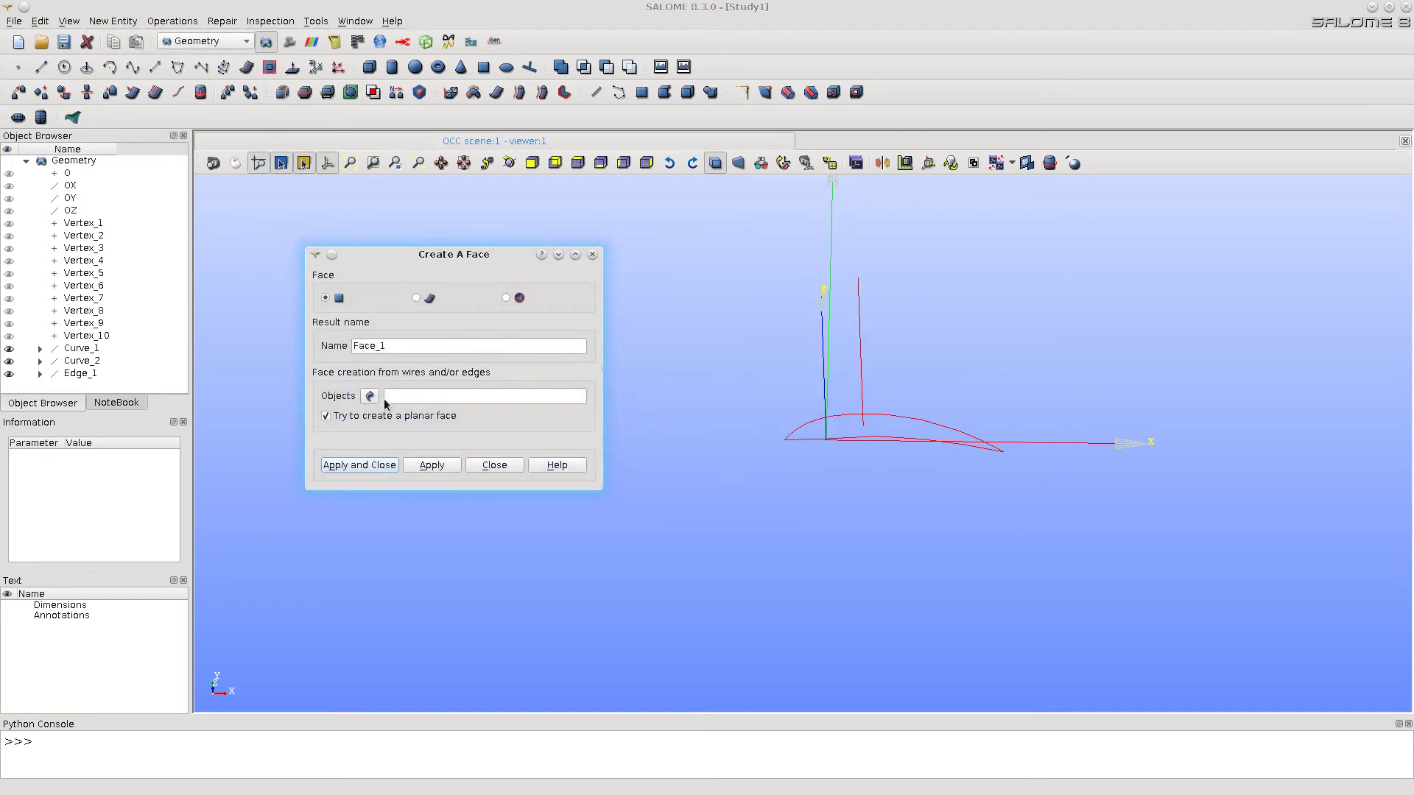
left_click(810, 442)
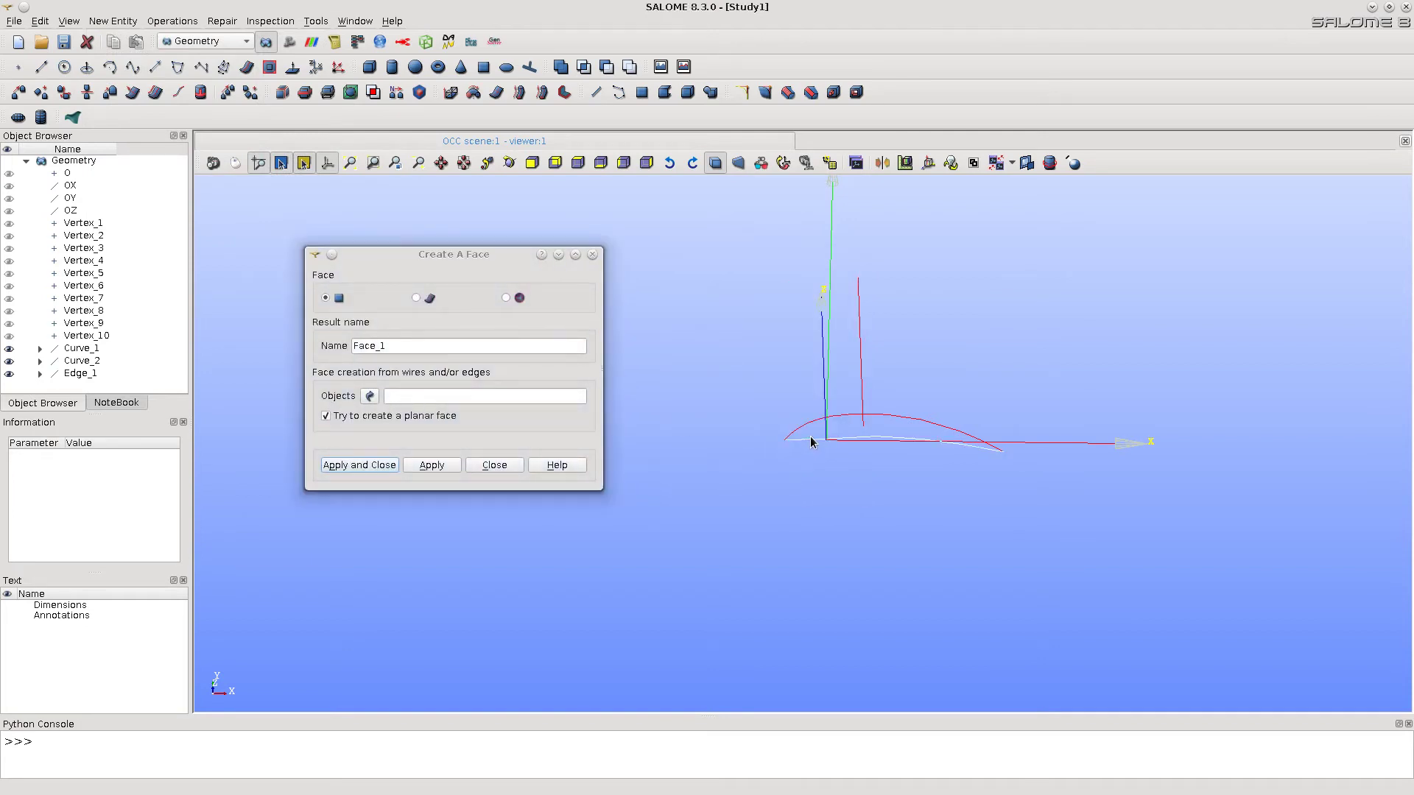
left_click(810, 428, "shift")
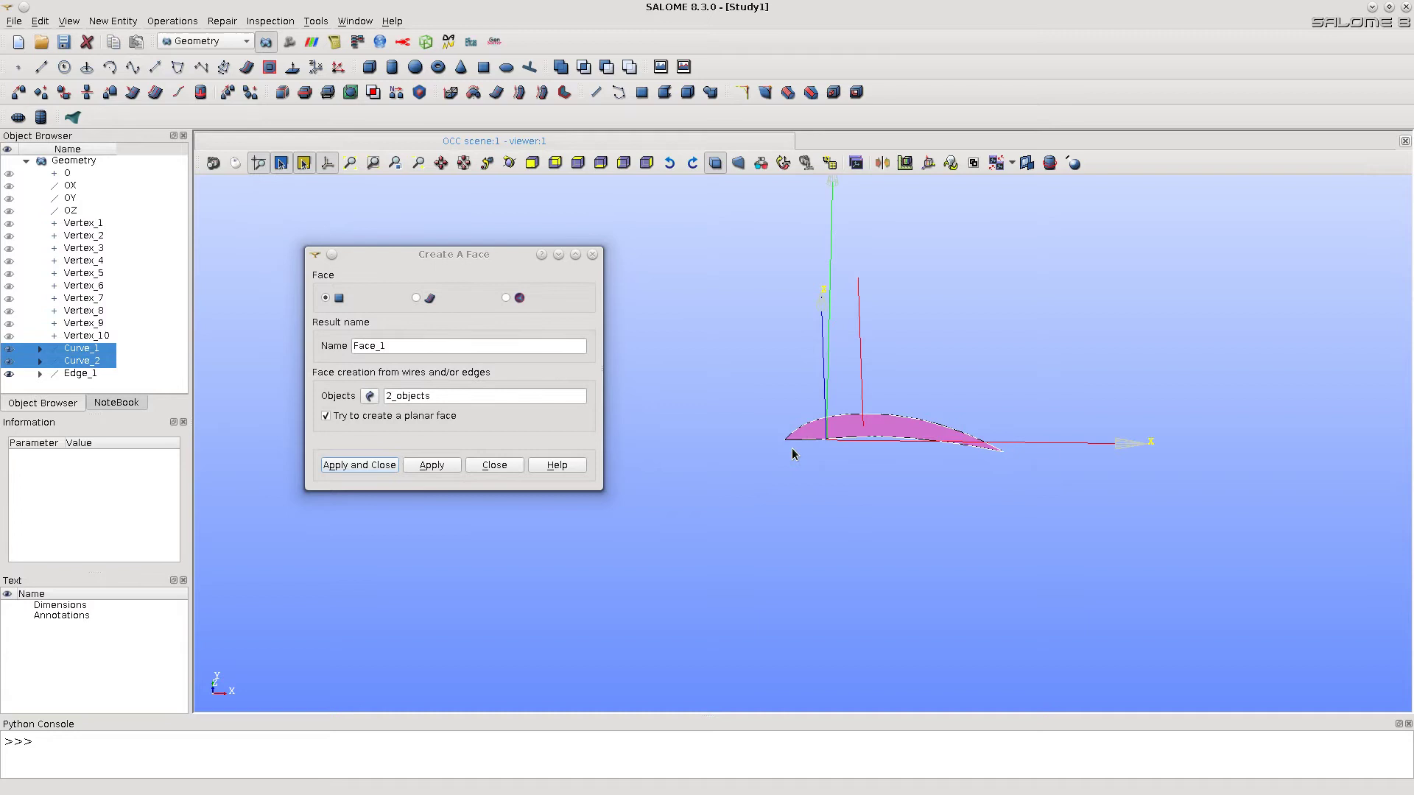
left_click(359, 465)
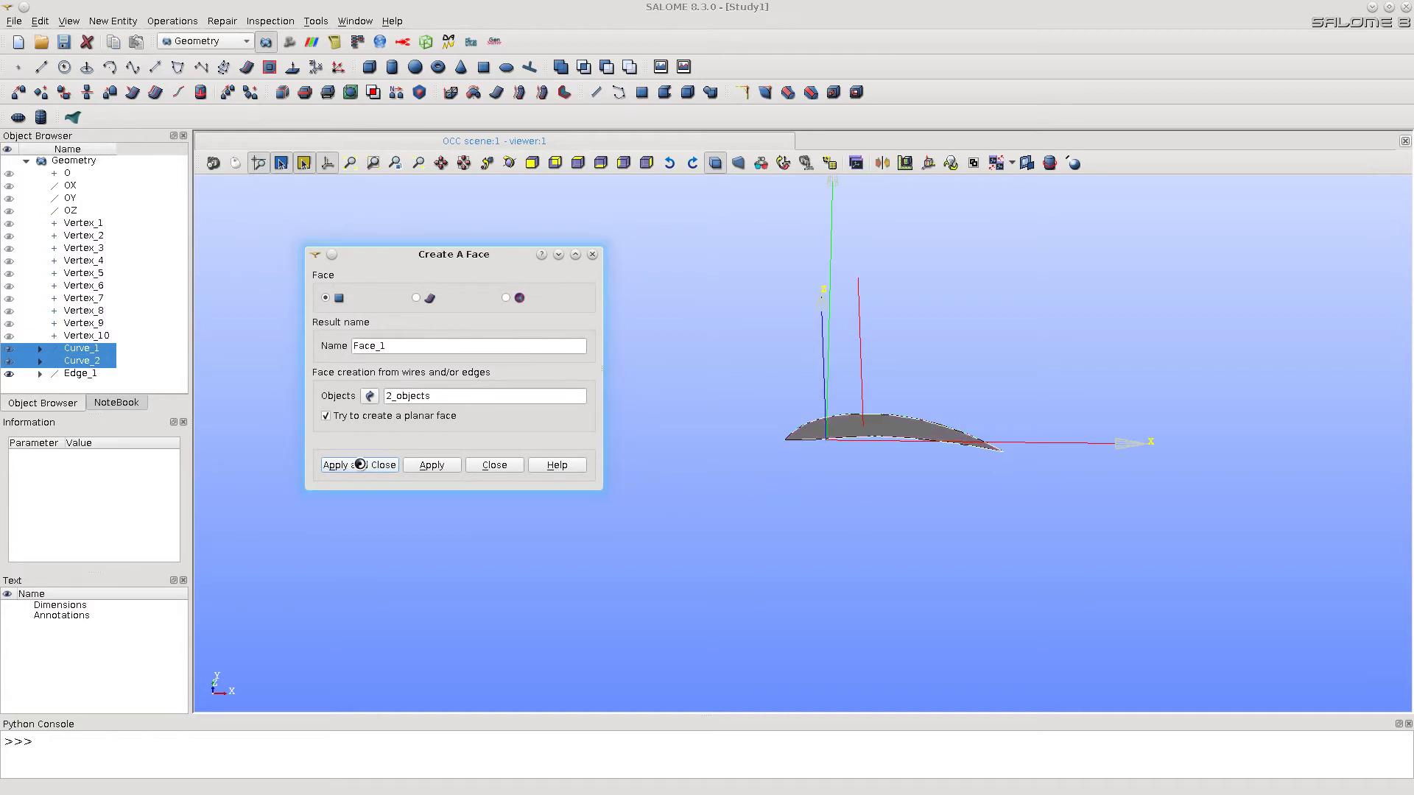
left_click_drag(835, 507, 916, 484)
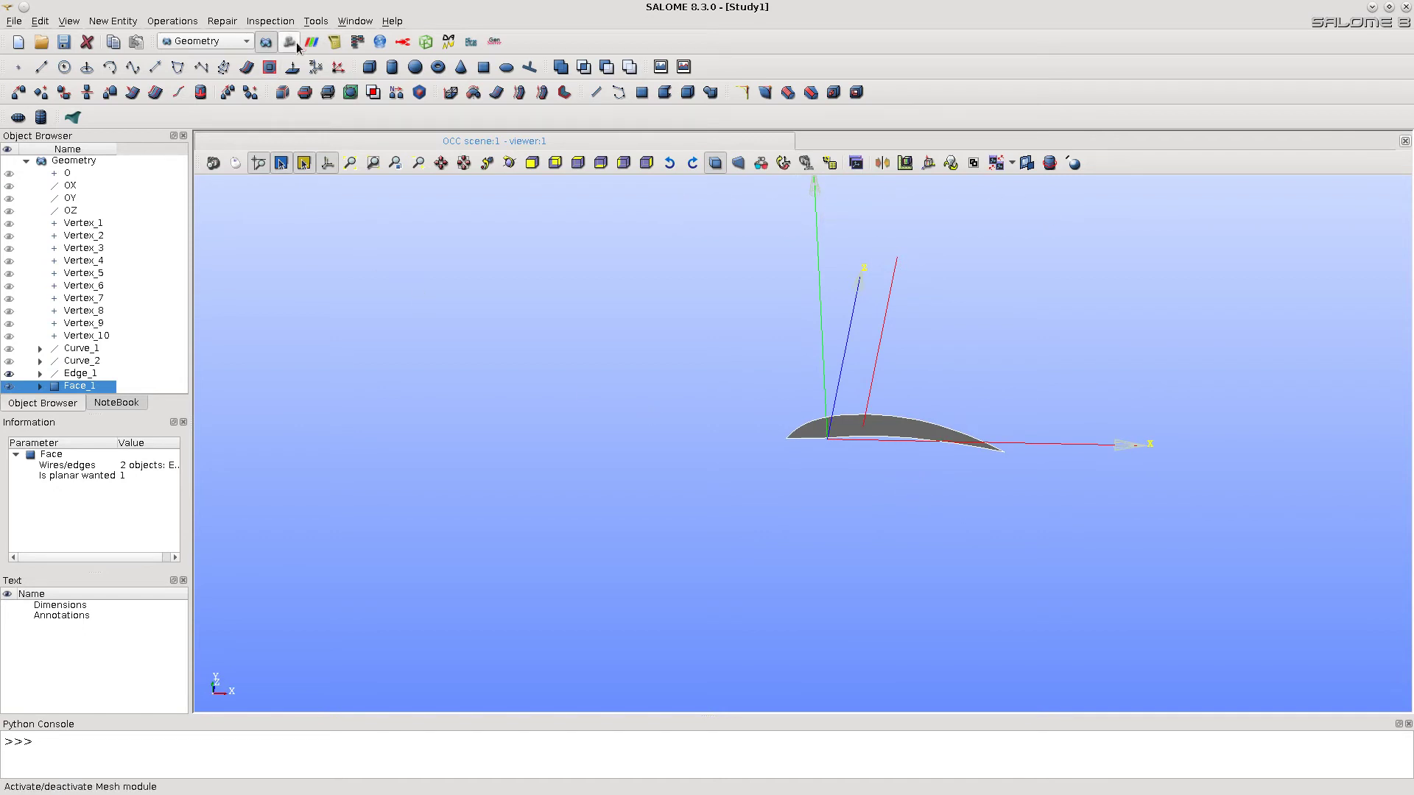
Switch to Mesh and show only Edge_1 and Face_1, framed in the viewer
left_click(292, 45)
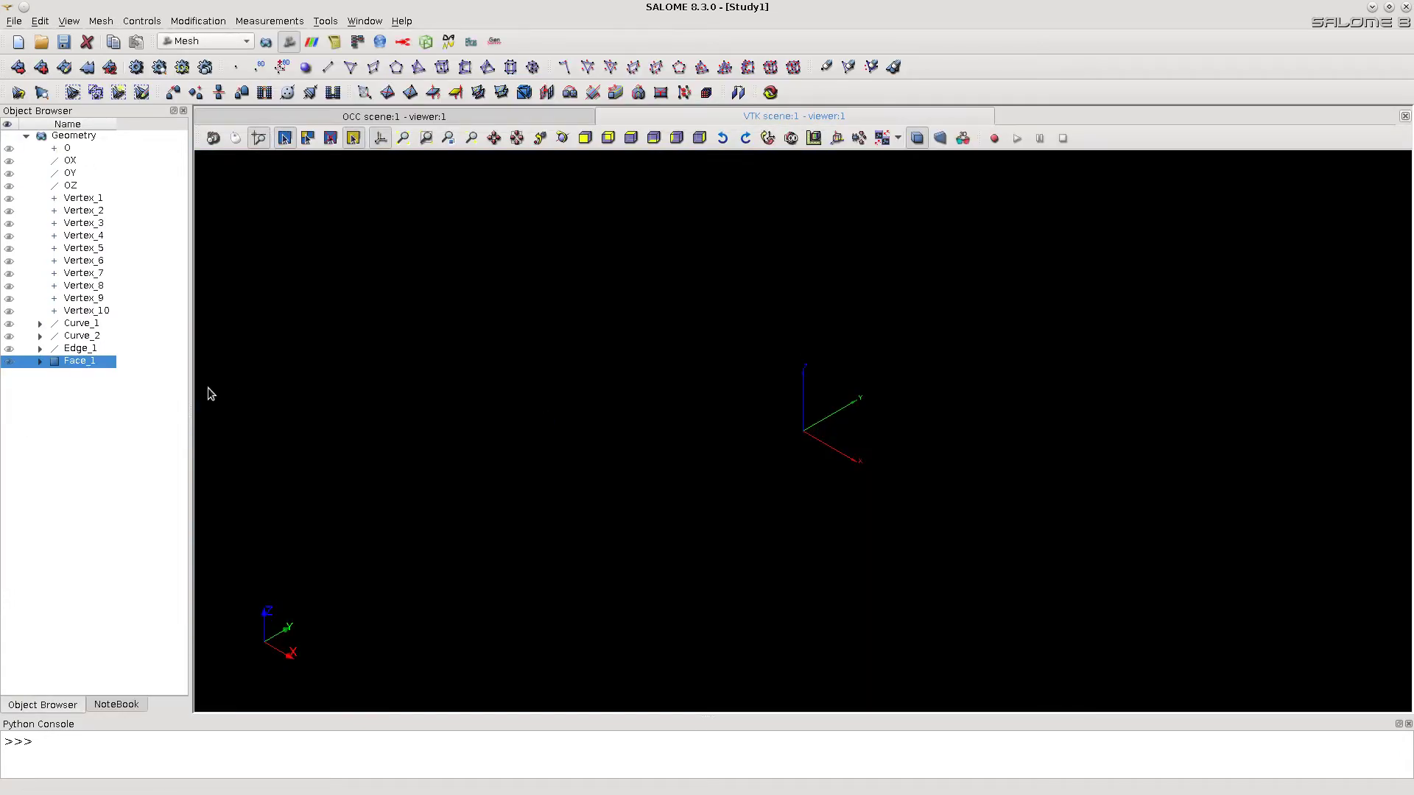
left_click(80, 348, "ctrl")
right_click(77, 360)
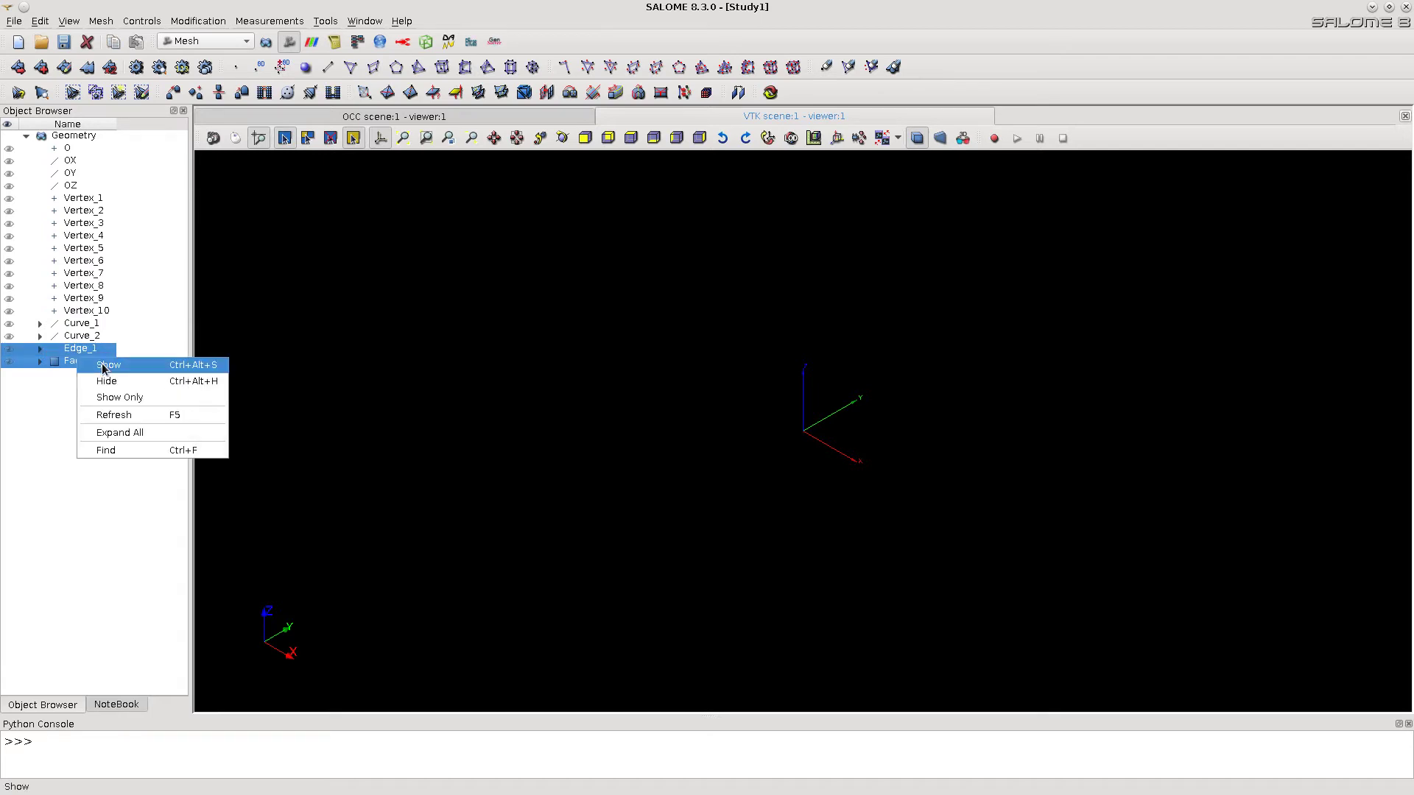
left_click(123, 398)
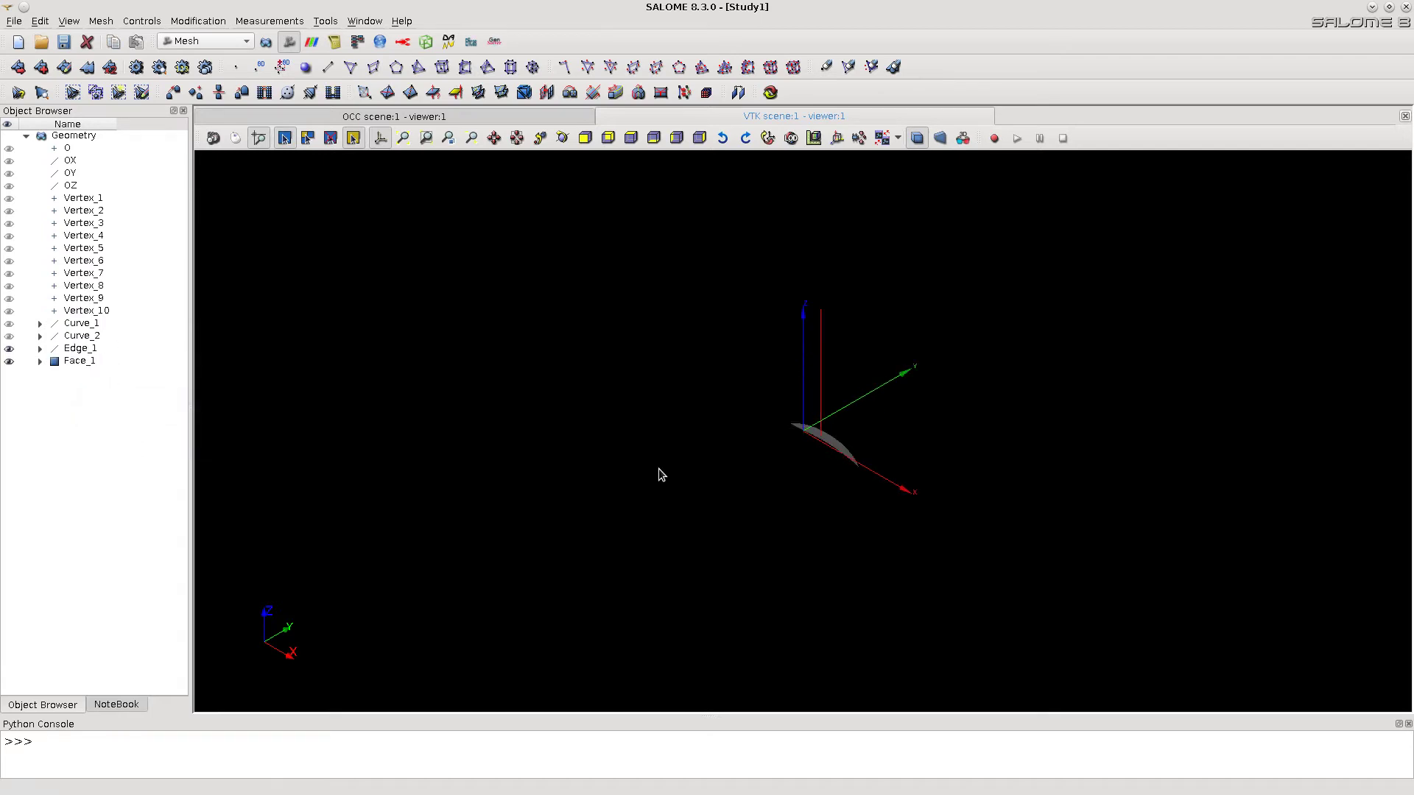
scroll(733, 487, "up", 6)
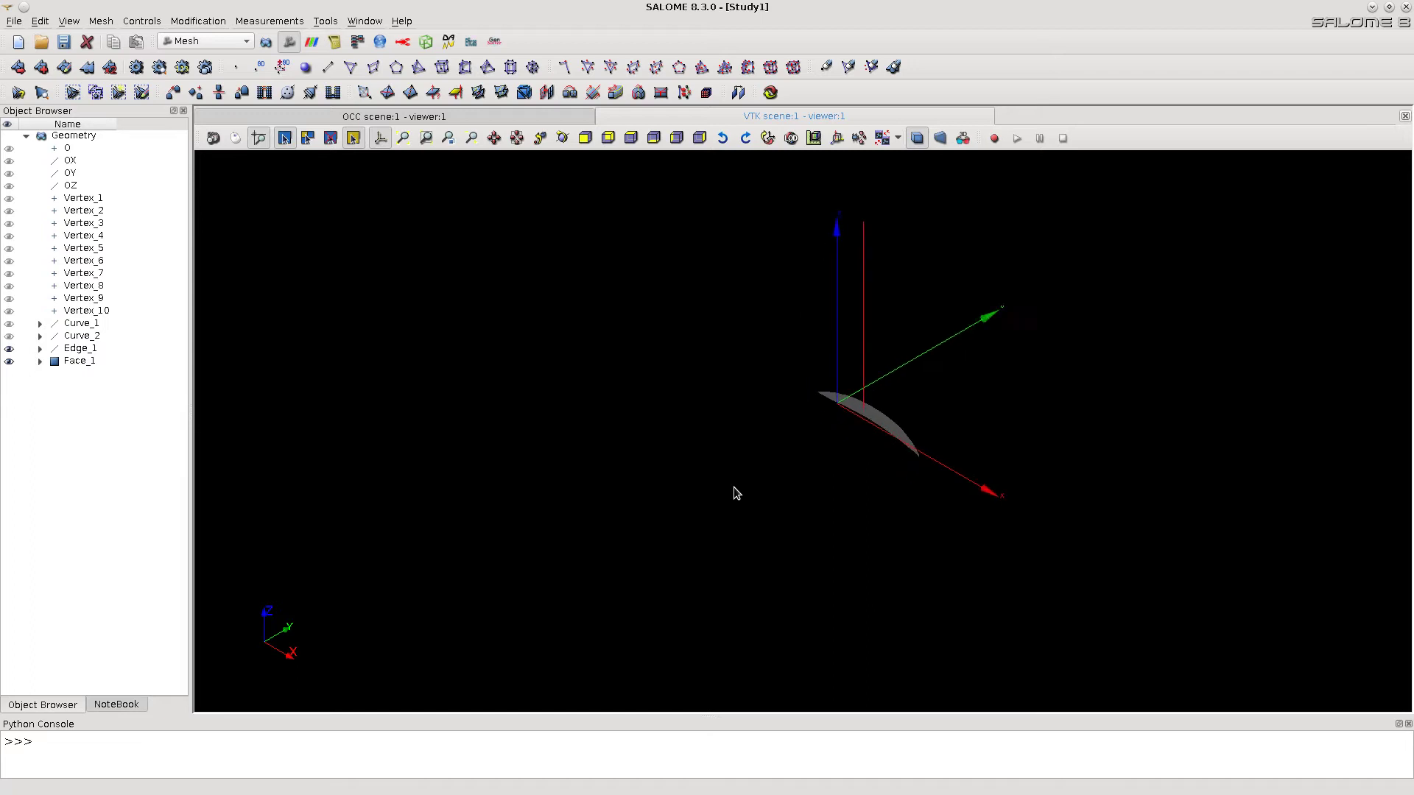
middle_click_drag(782, 509, 817, 519, "ctrl")
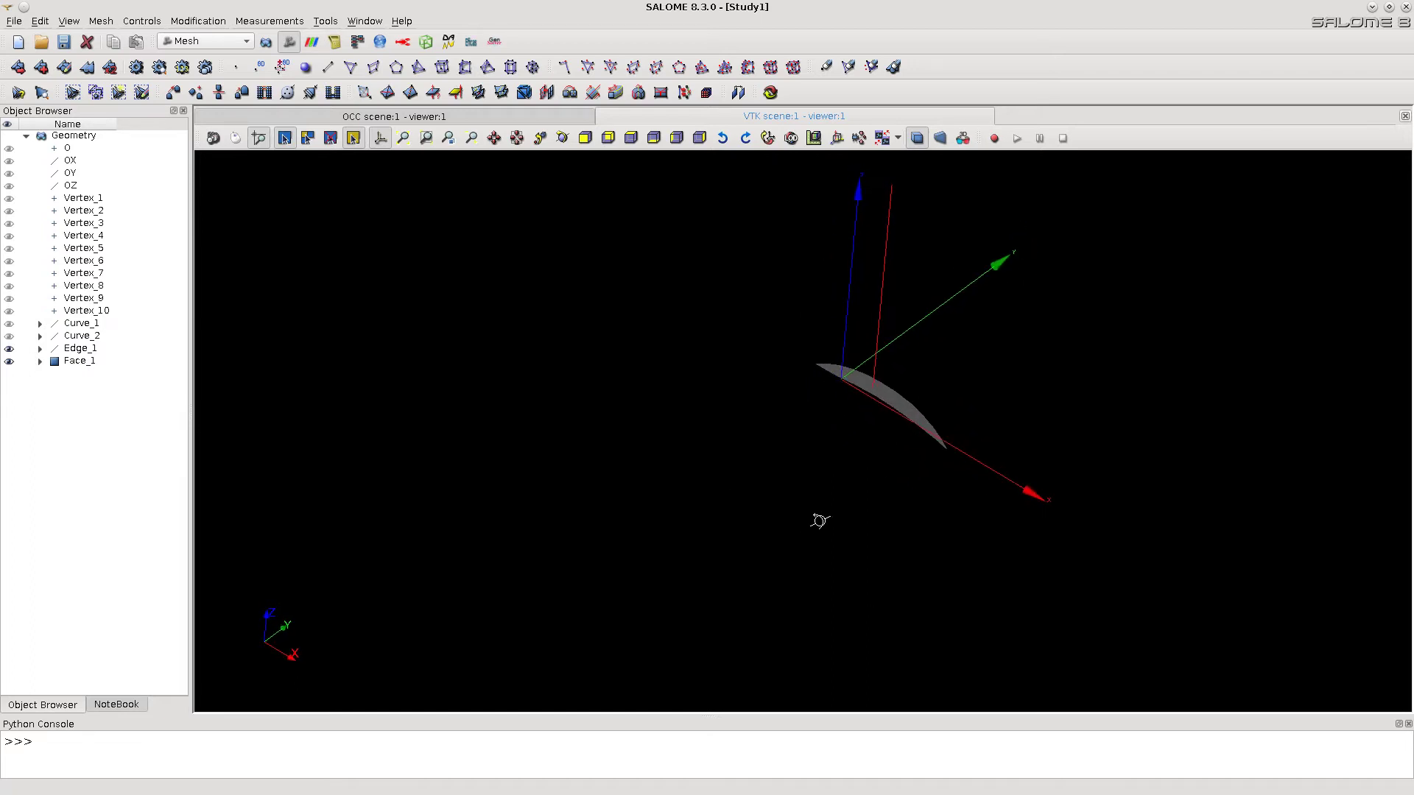
middle_click_drag(856, 564, 930, 653)
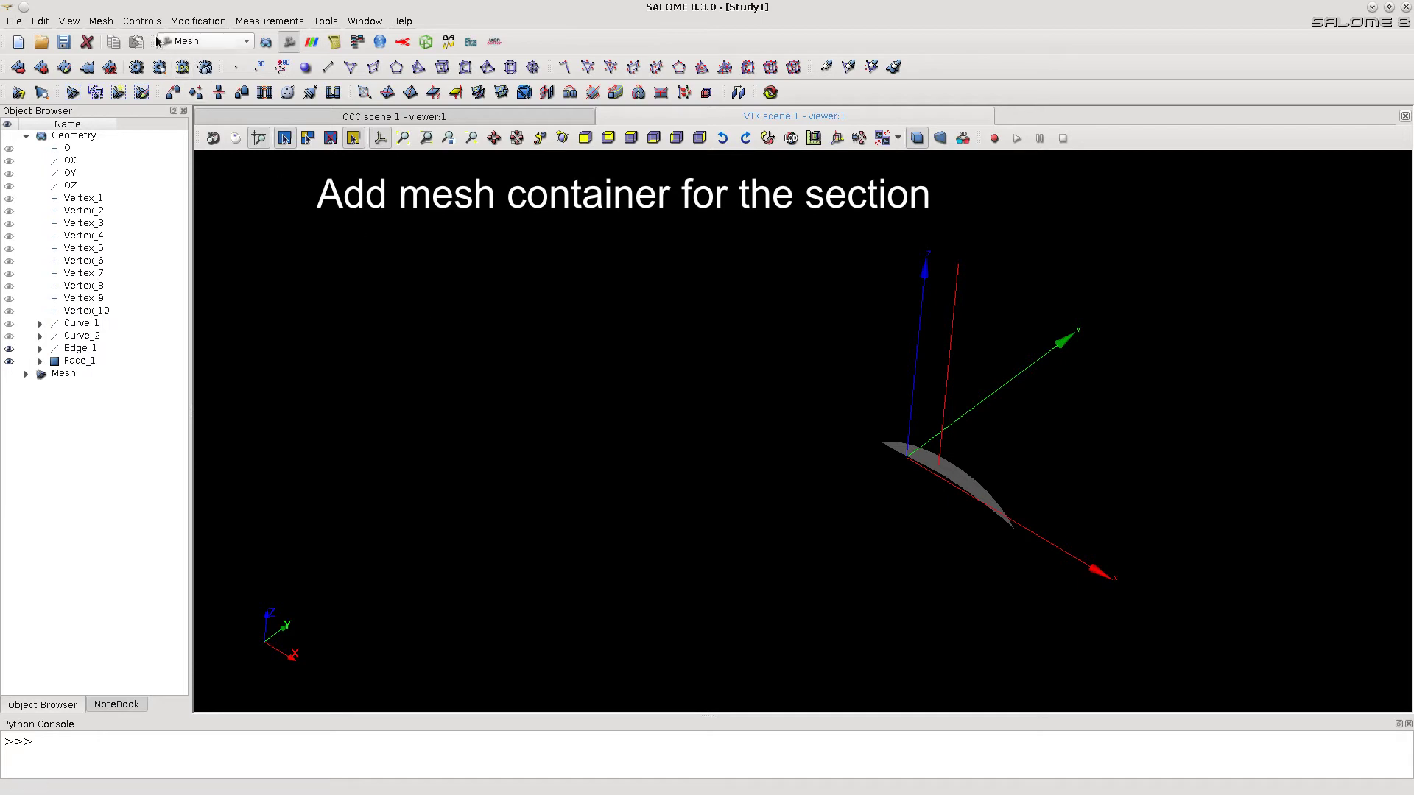
Start a new mesh with Face_1 as its geometry
left_click(101, 21)
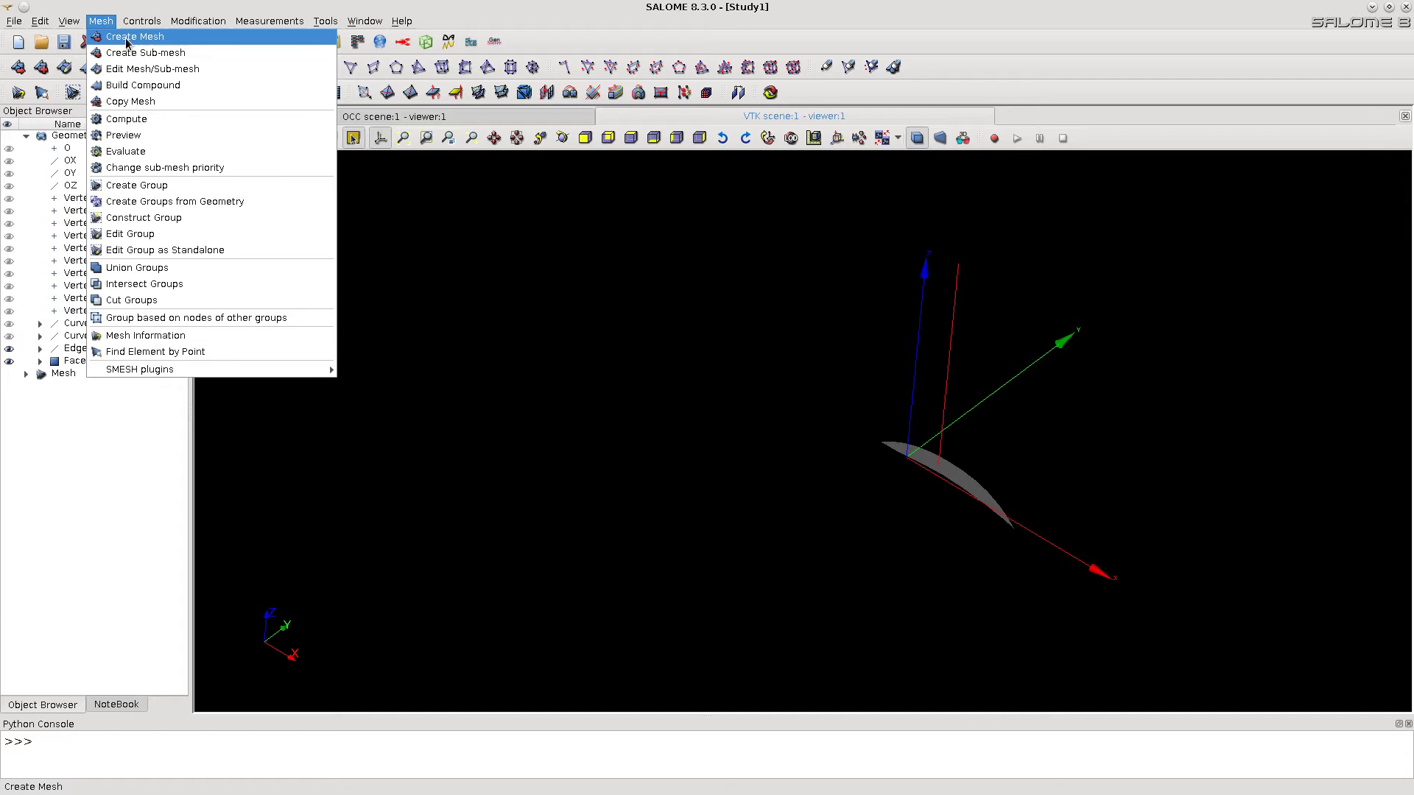
left_click(125, 38)
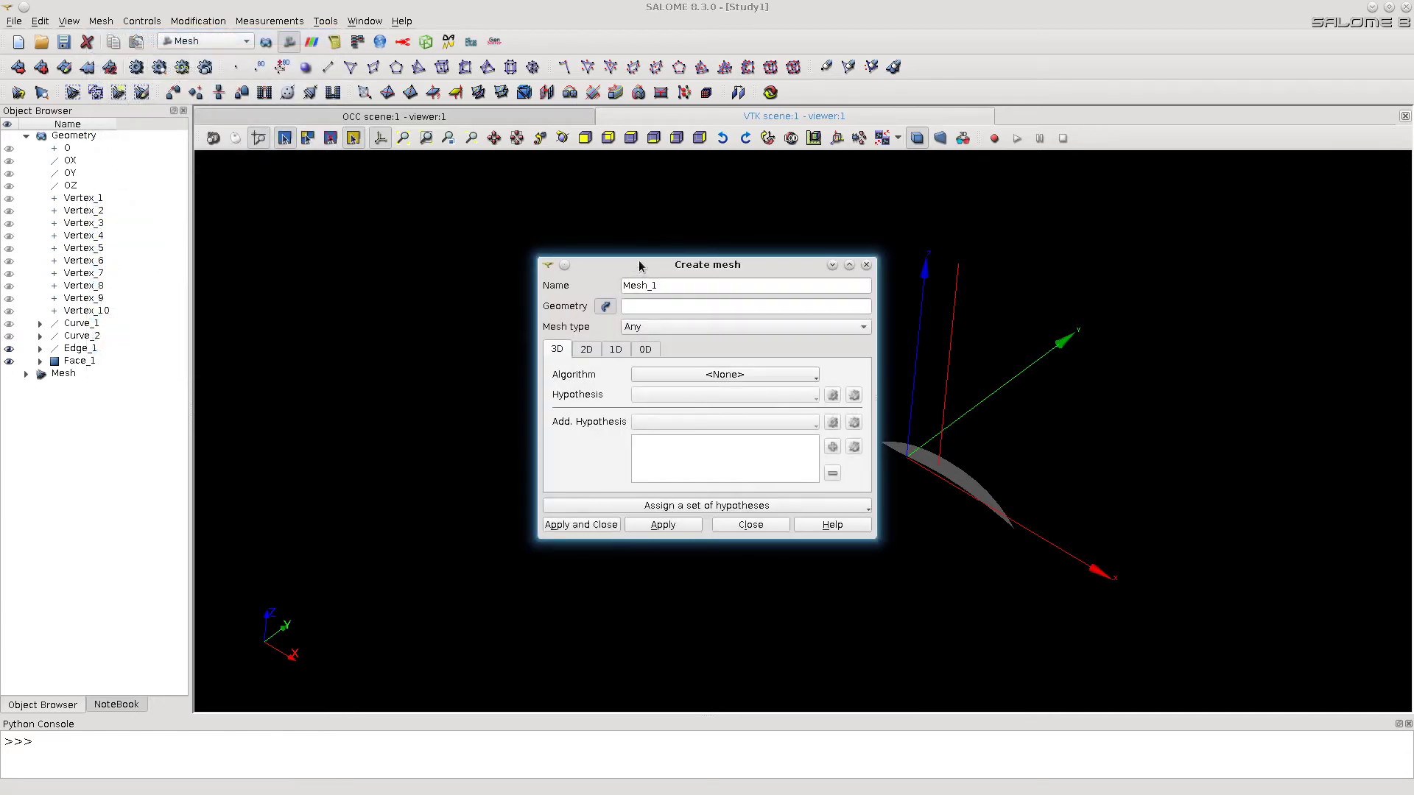
left_click_drag(638, 263, 402, 239)
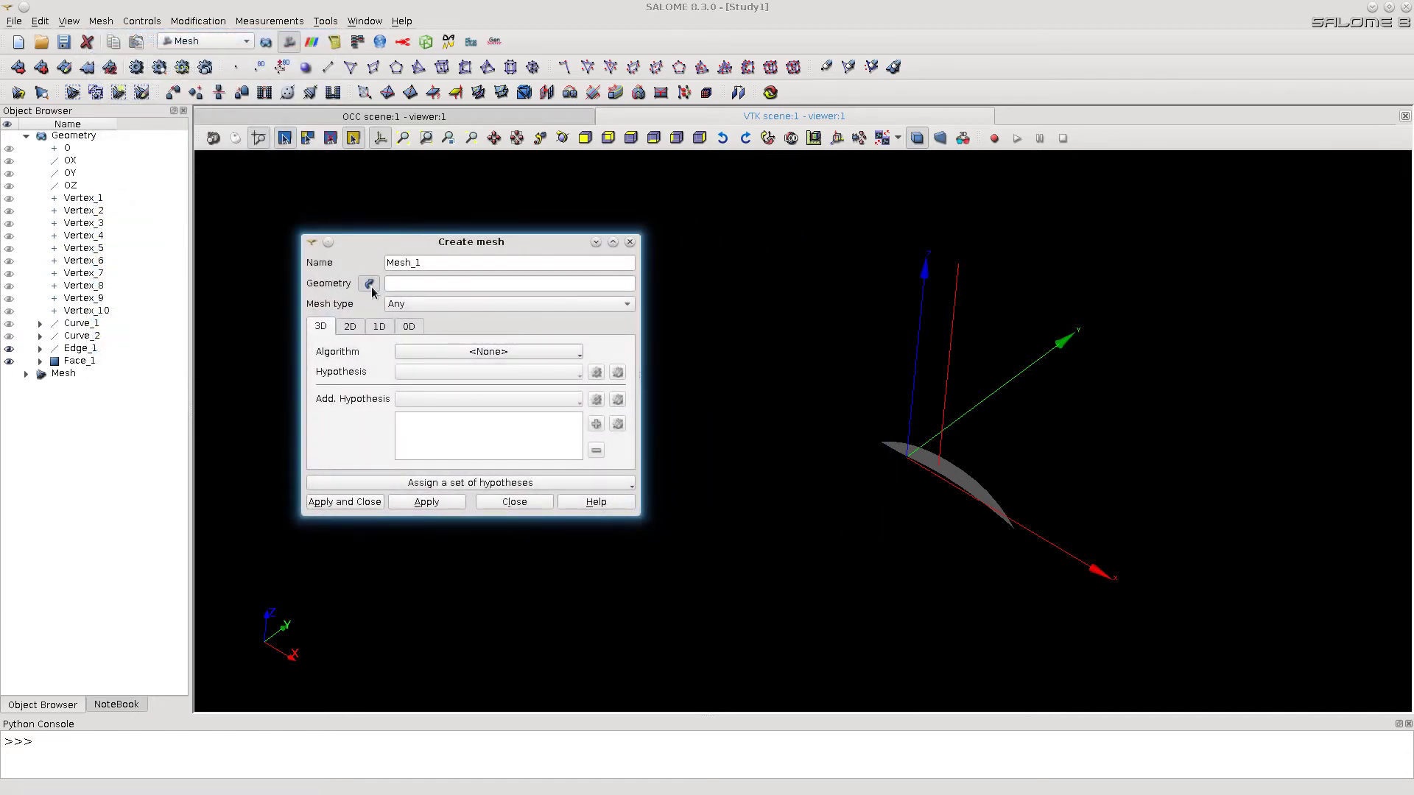
left_click(963, 486)
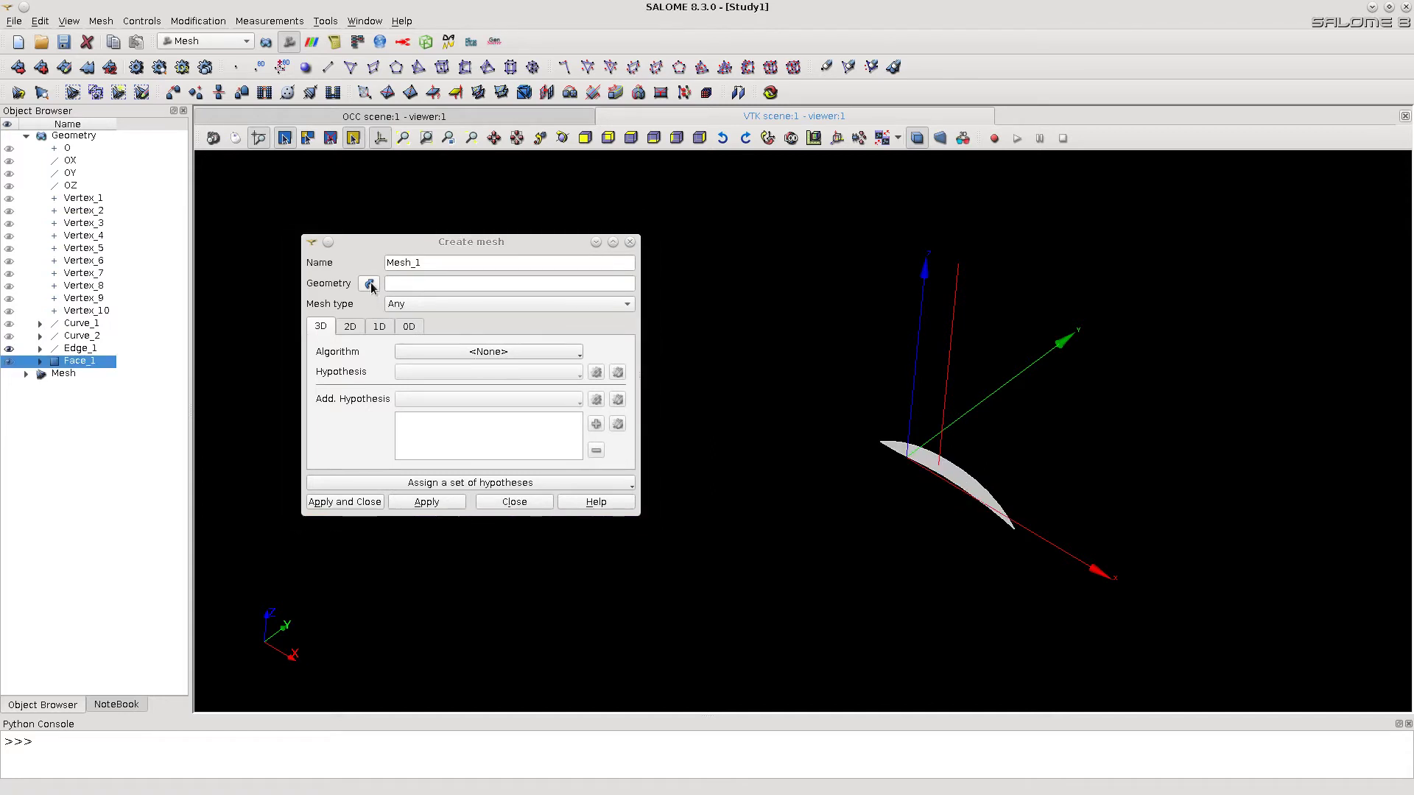
left_click(370, 283)
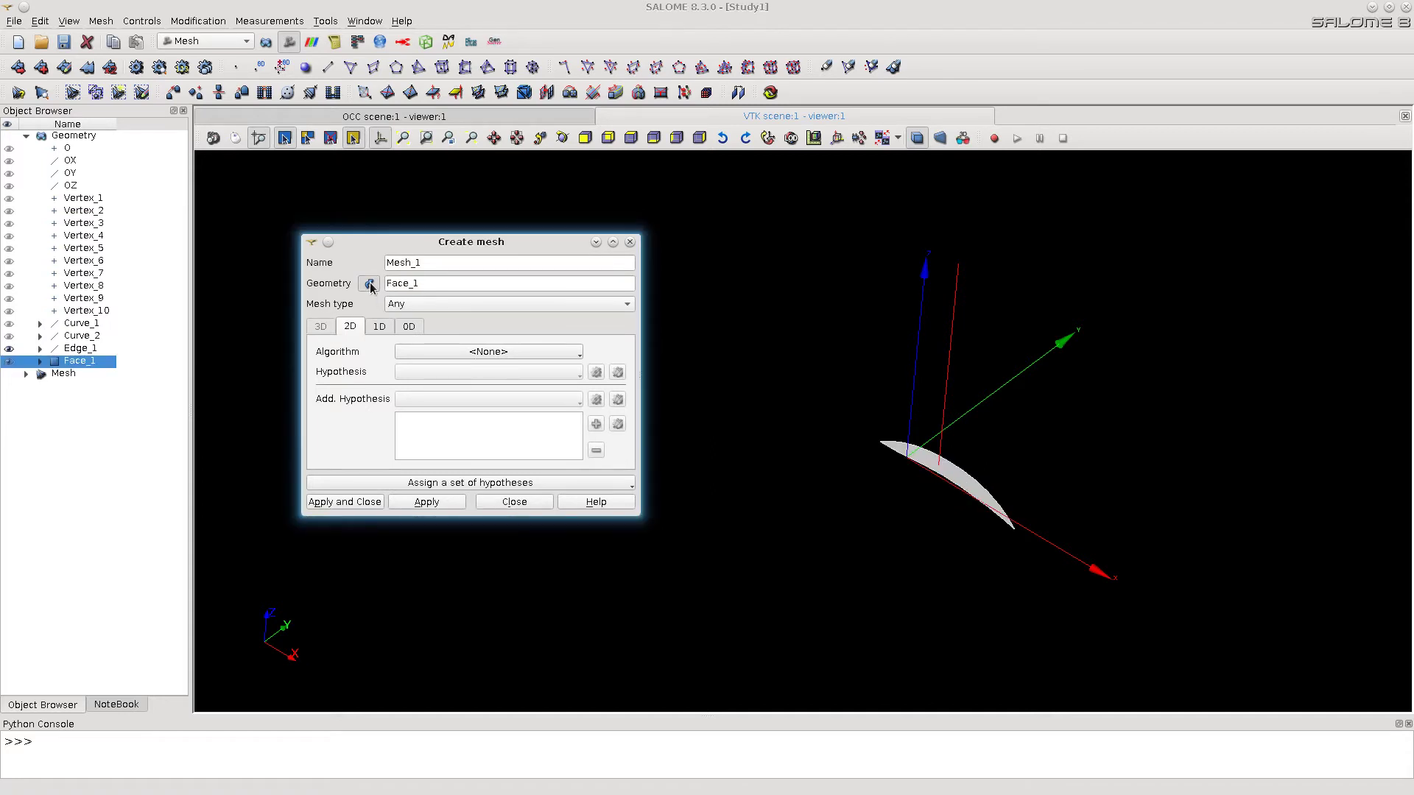
Use NETGEN 1D-2D with simple parameters: 15 segments, quadrangles allowed
left_click(490, 351)
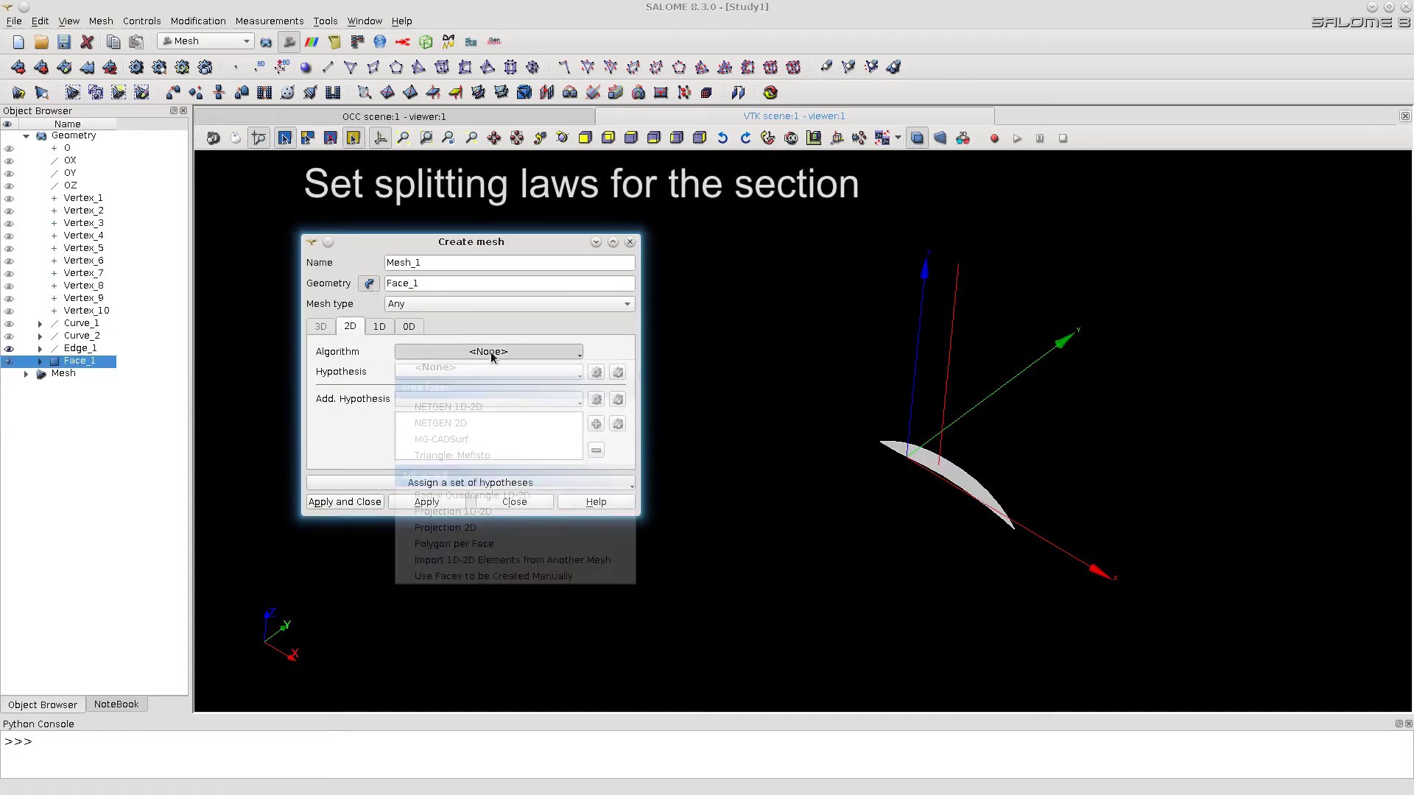
left_click(474, 407)
left_click(596, 373)
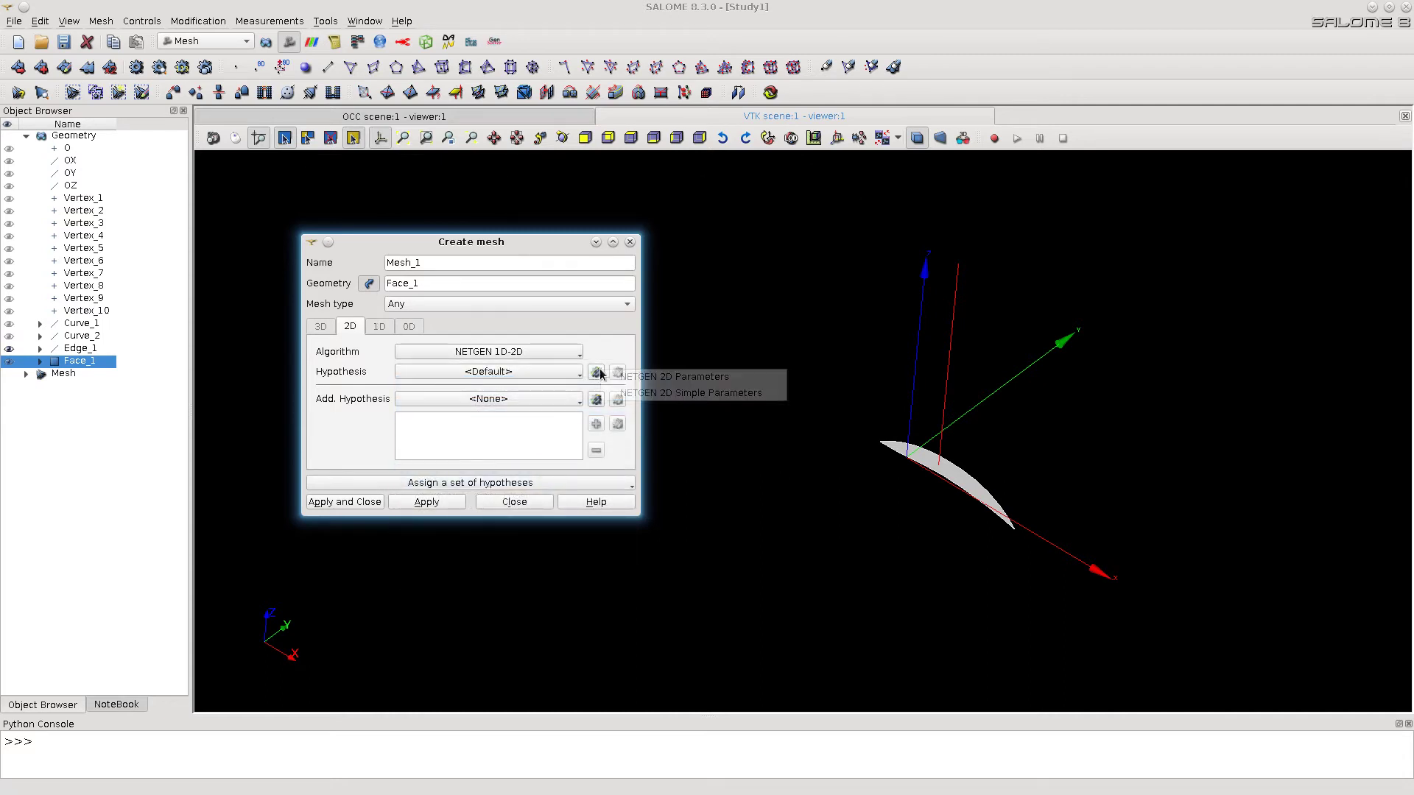
left_click(673, 394)
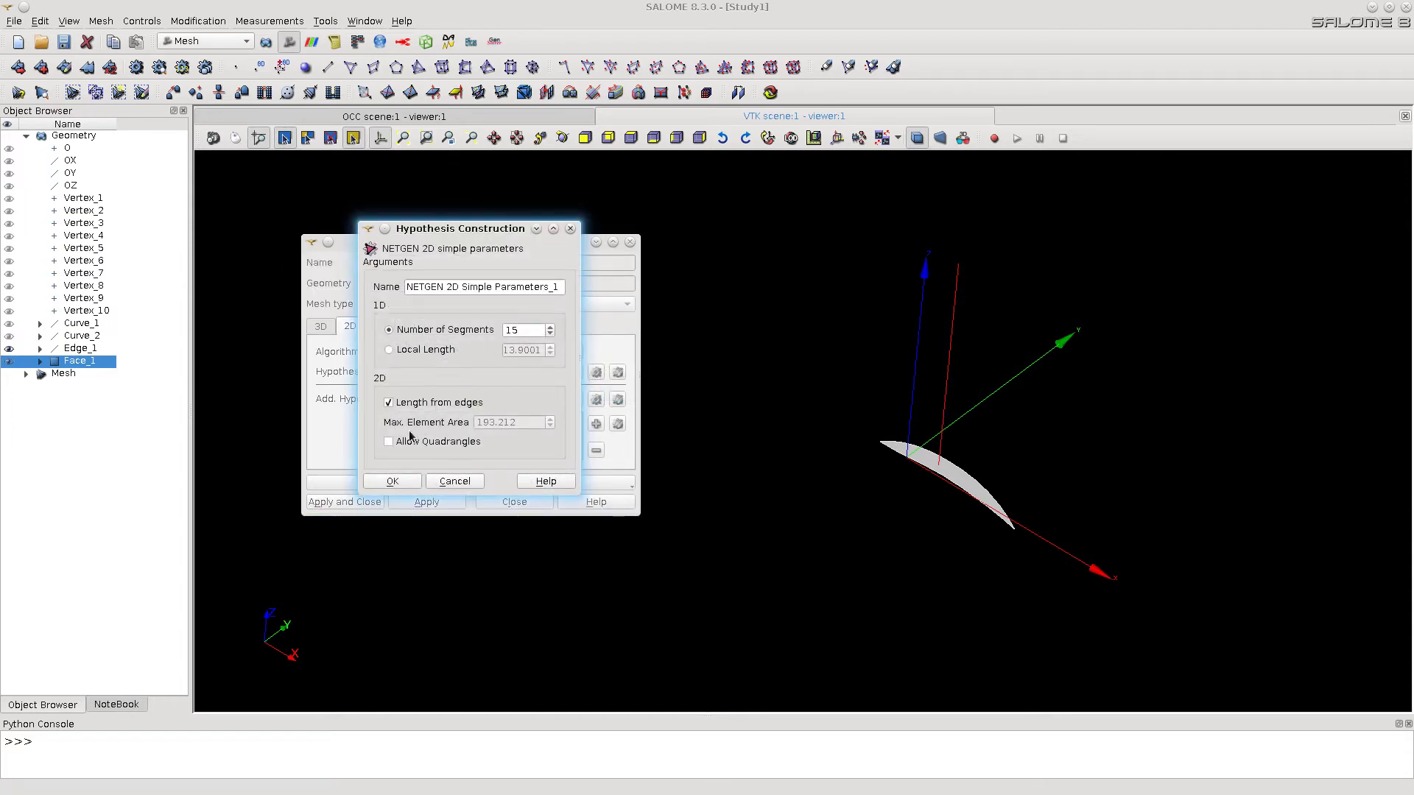
left_click(394, 481)
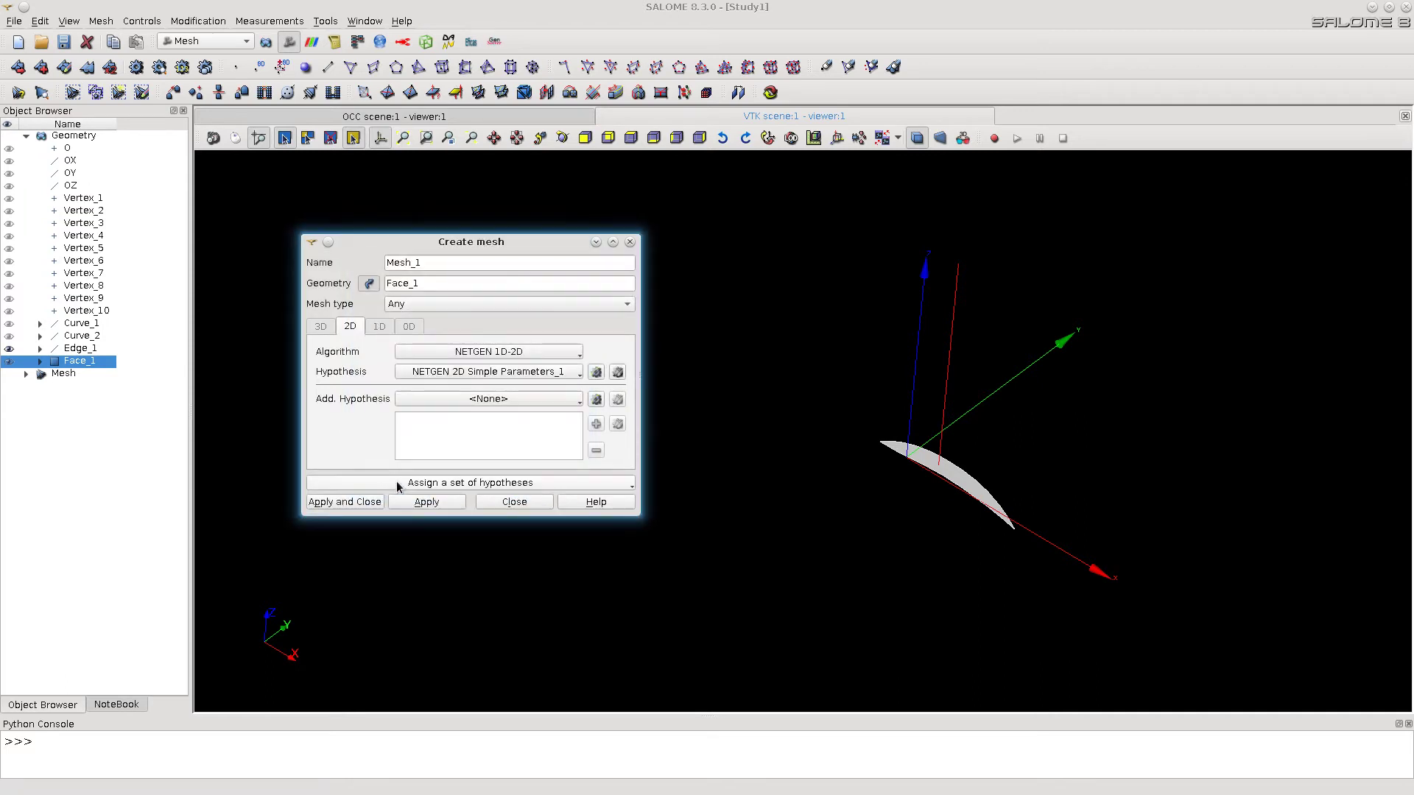
left_click(354, 503)
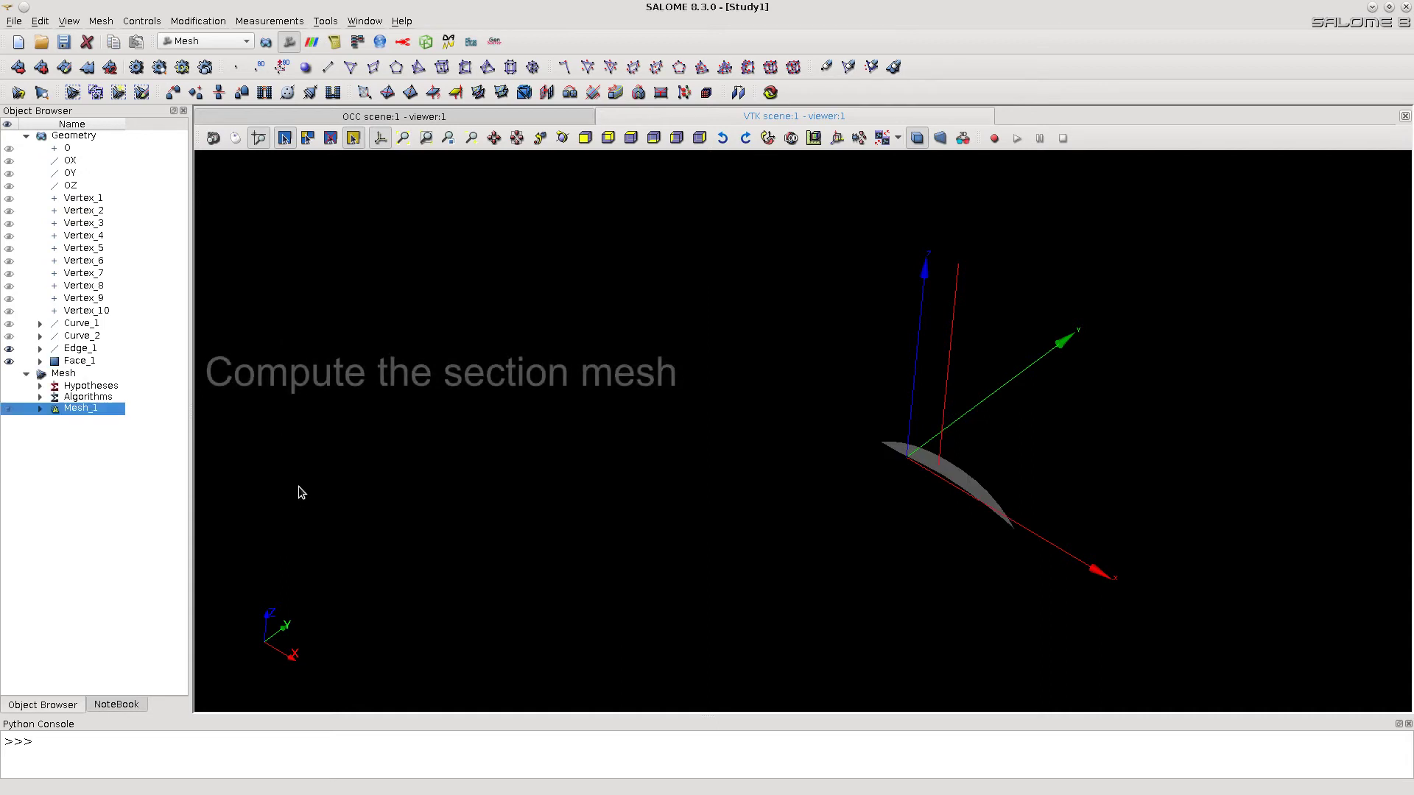
Compute Mesh_1, giving 38 nodes and 25 faces (21 quadrangles, 4 triangles)
right_click(78, 412)
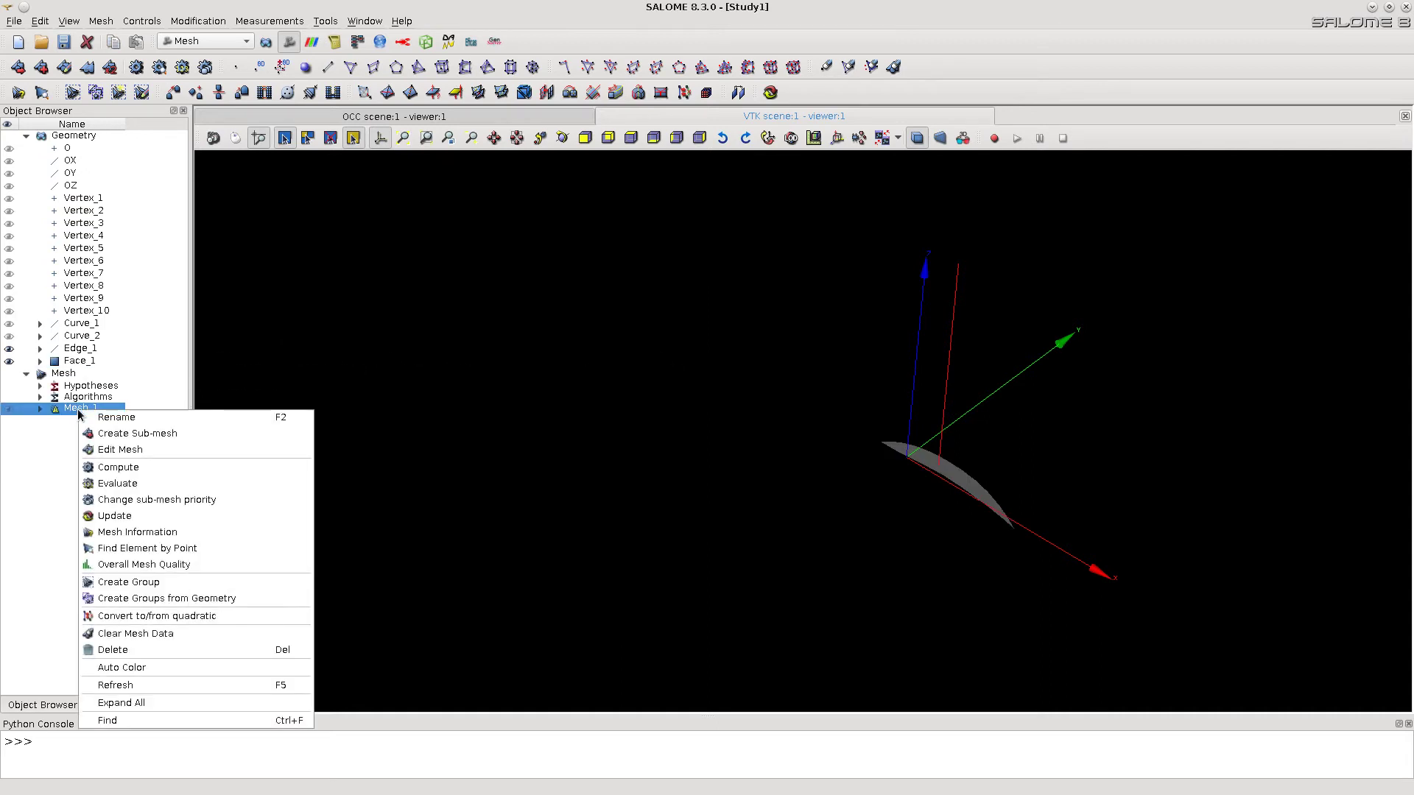
left_click(119, 468)
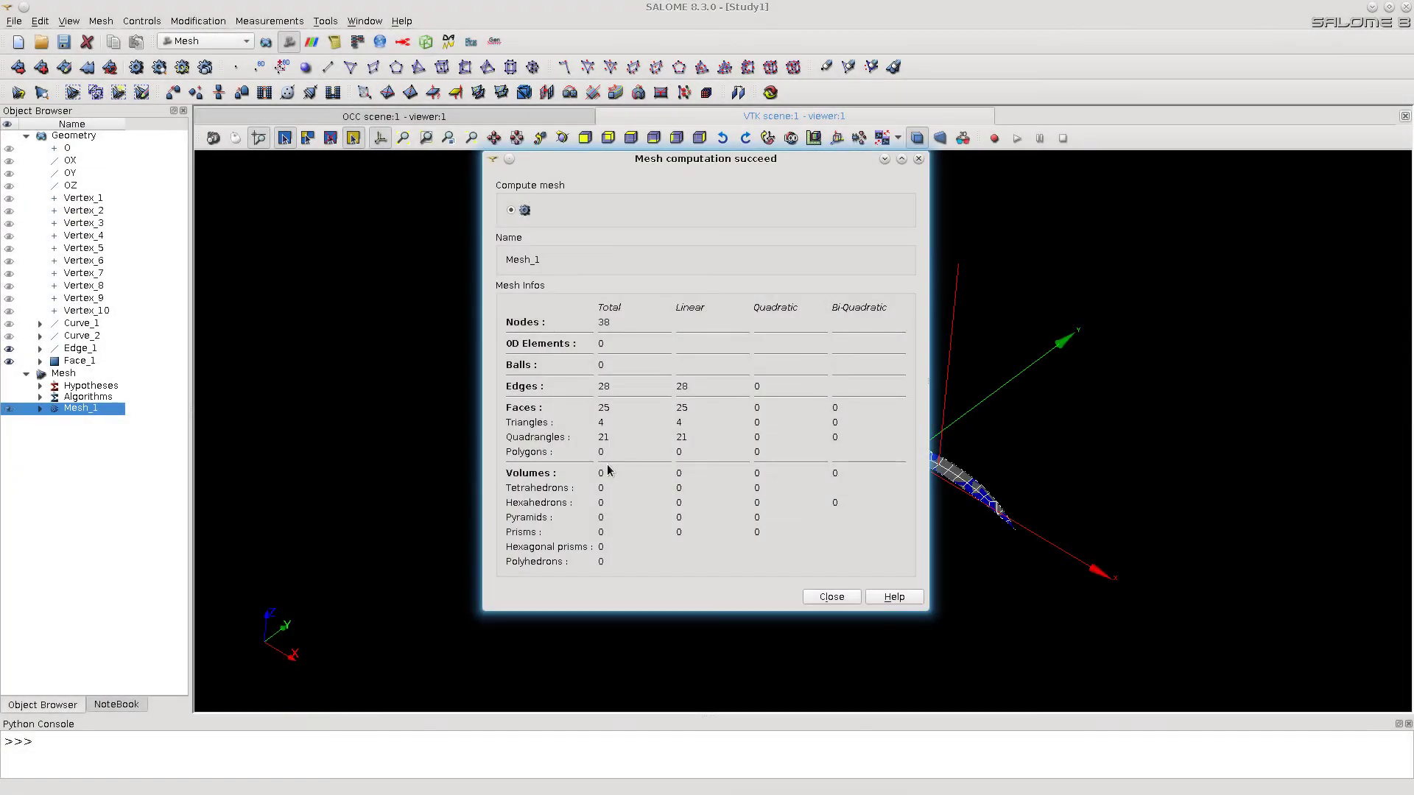
left_click(832, 597)
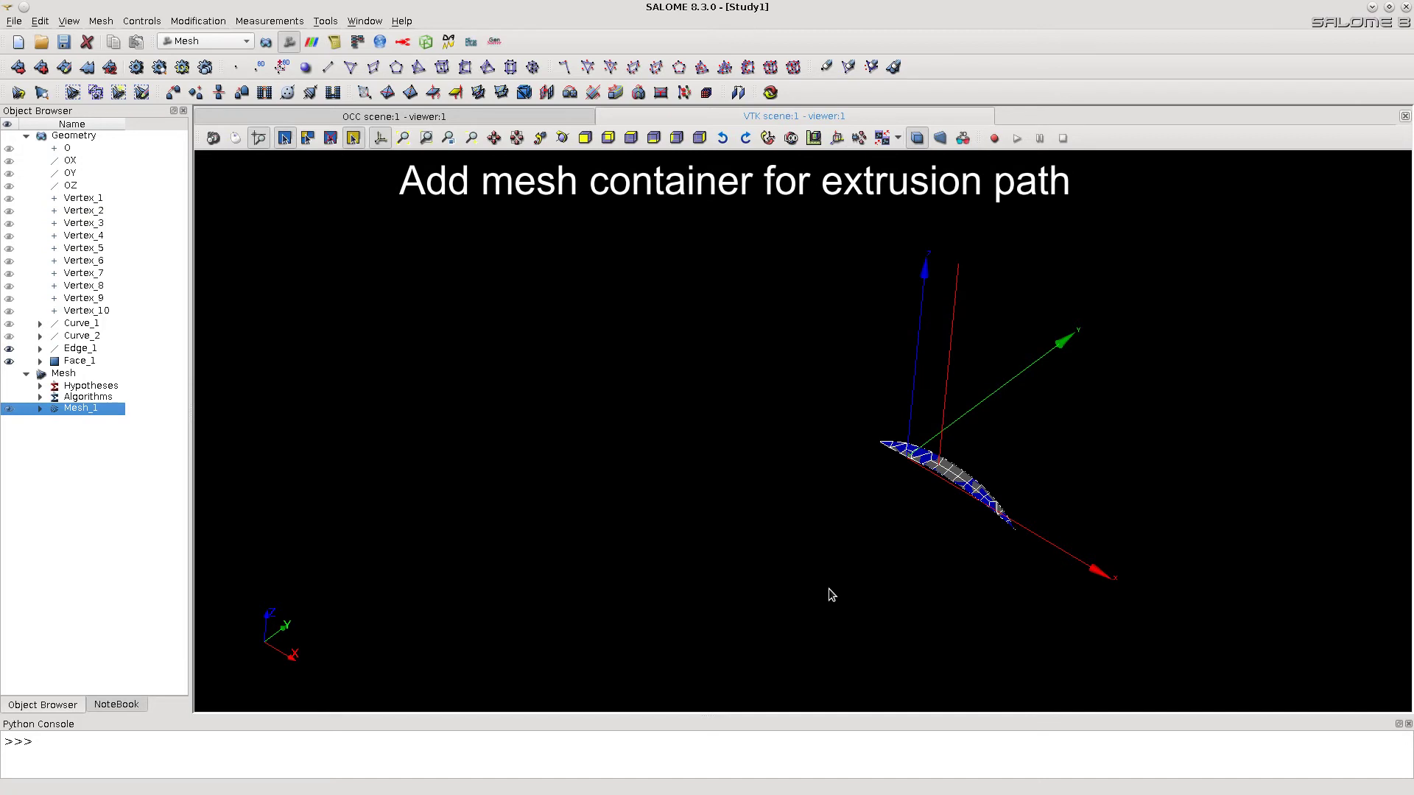
Start a new mesh named Axis on the vertical edge Edge_1
left_click(101, 22)
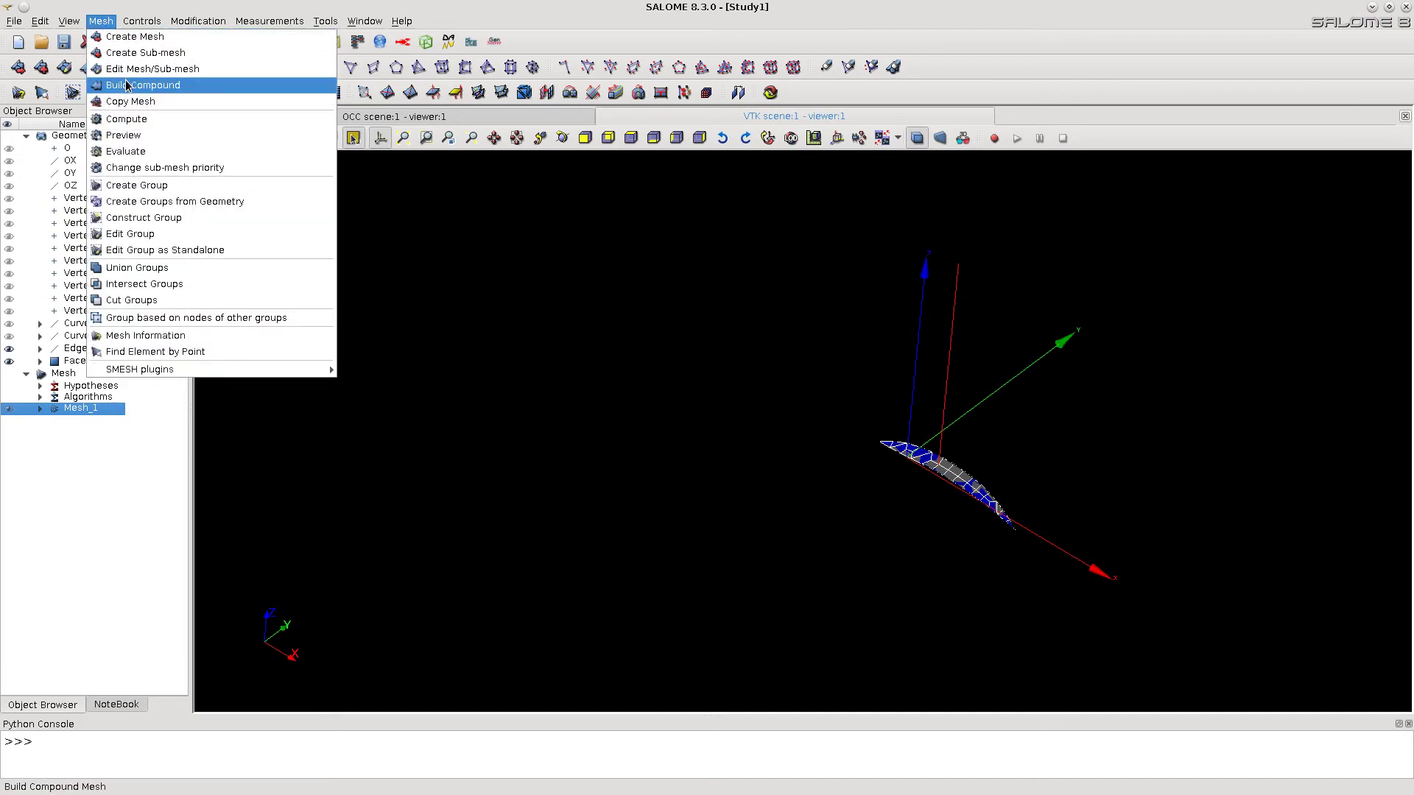
left_click(127, 39)
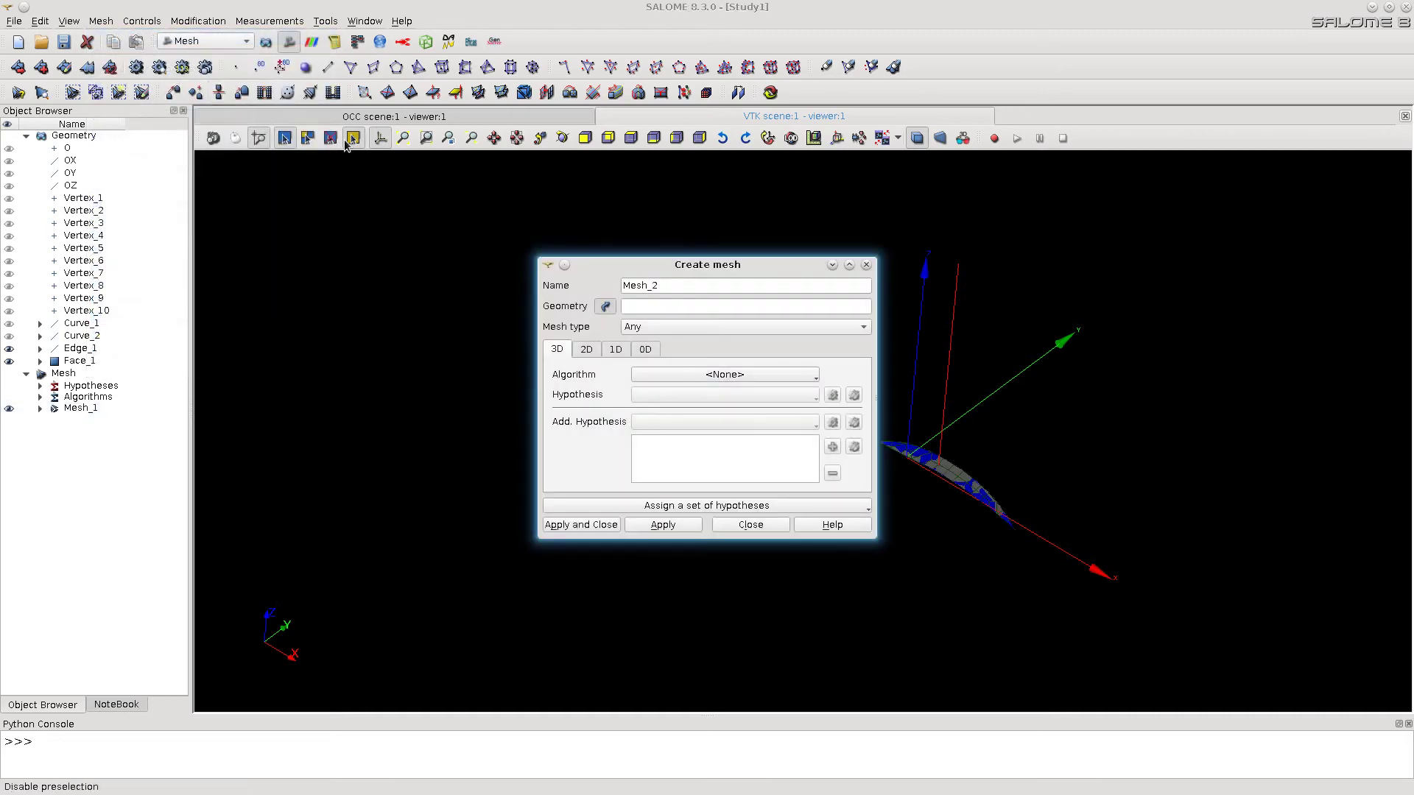
left_click_drag(674, 270, 452, 245)
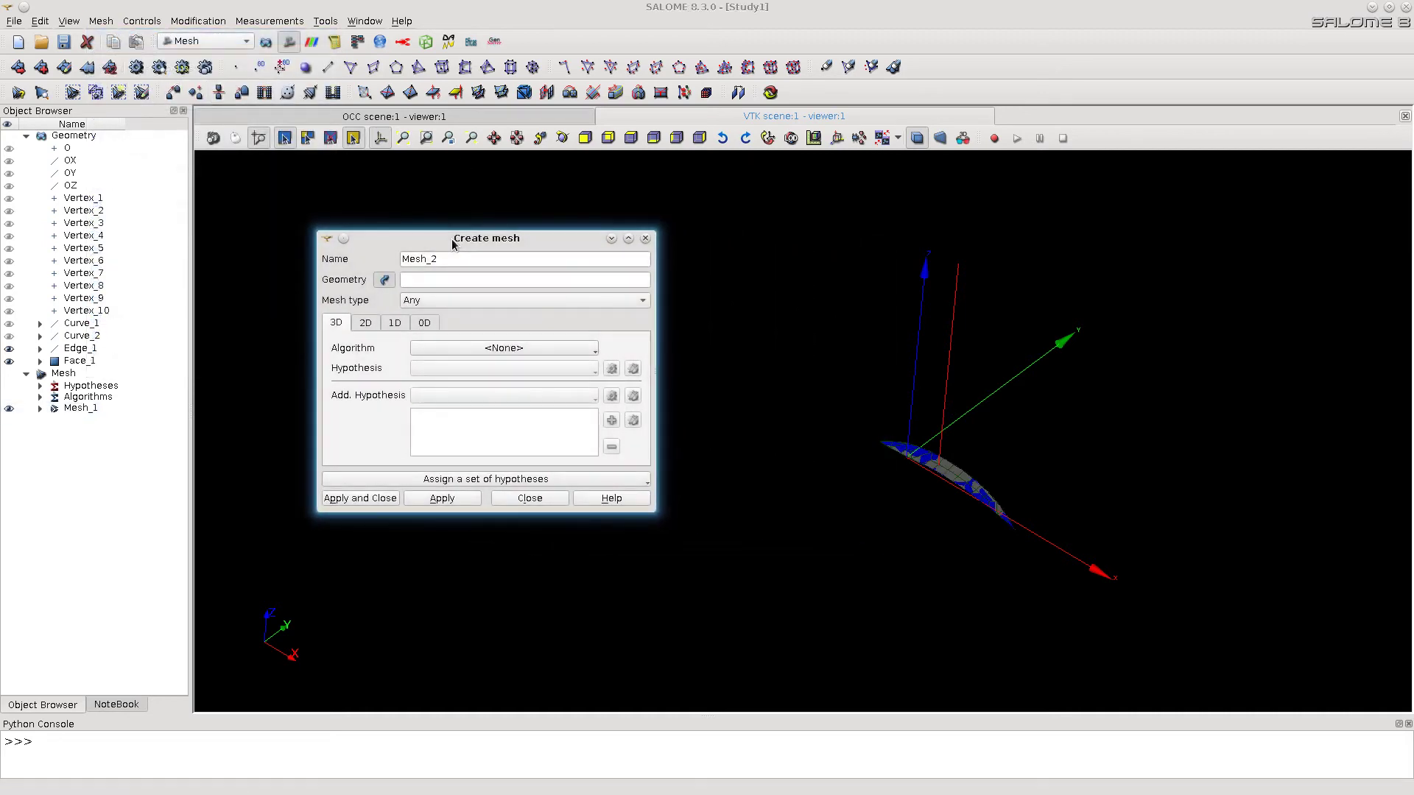
double_click(456, 258)
type("Axis")
left_click(955, 351)
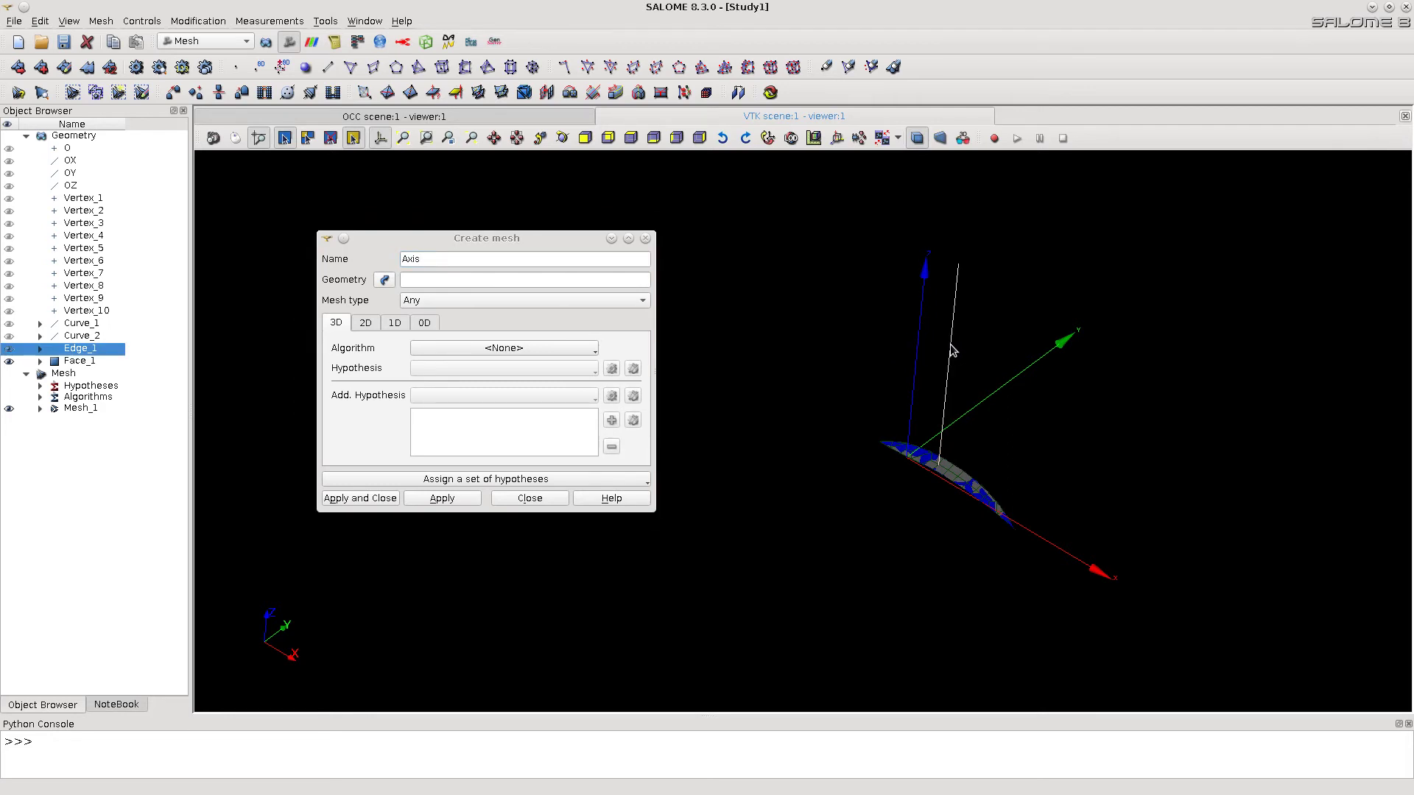
Give Axis Wire Discretisation with 15 equidistant segments and create it
left_click(384, 279)
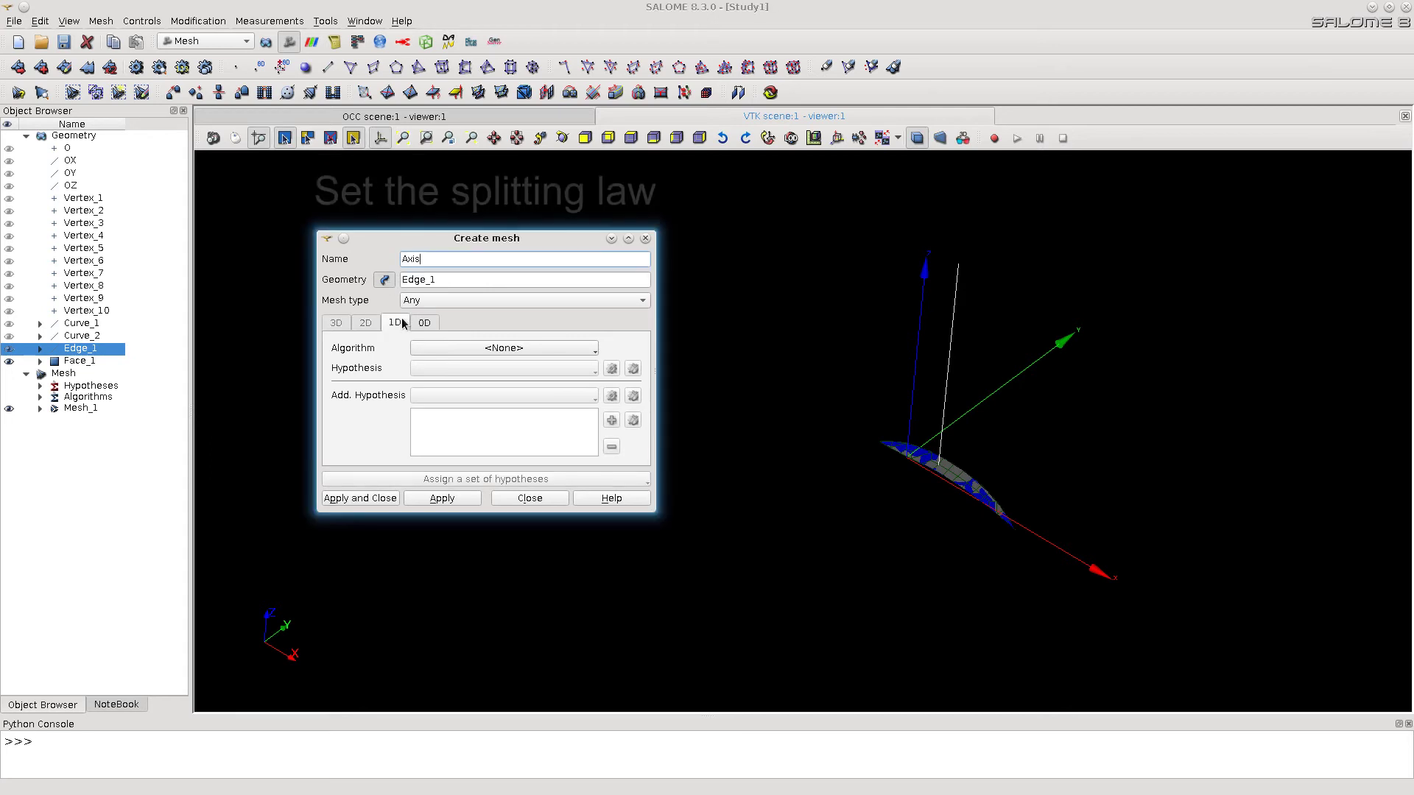
left_click(501, 347)
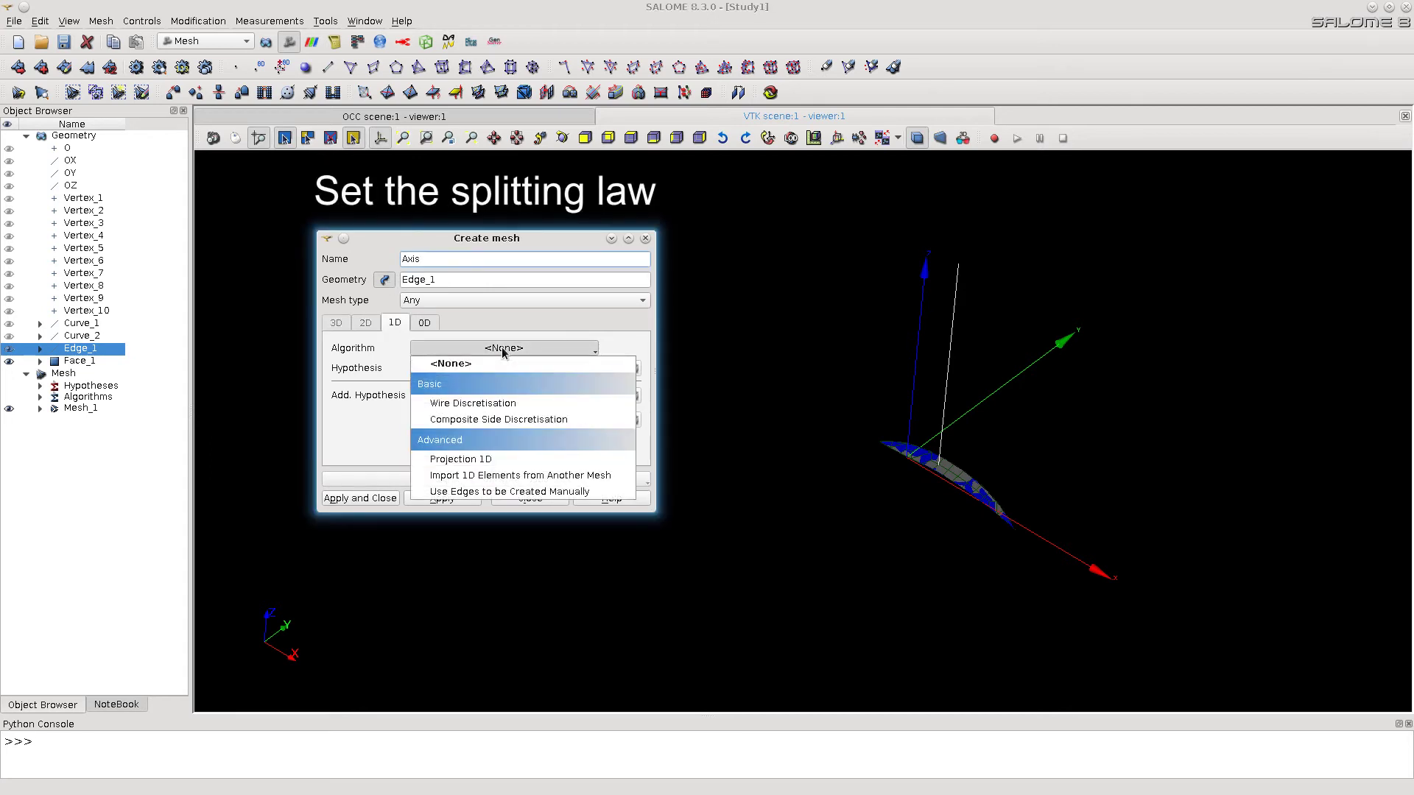
left_click(485, 403)
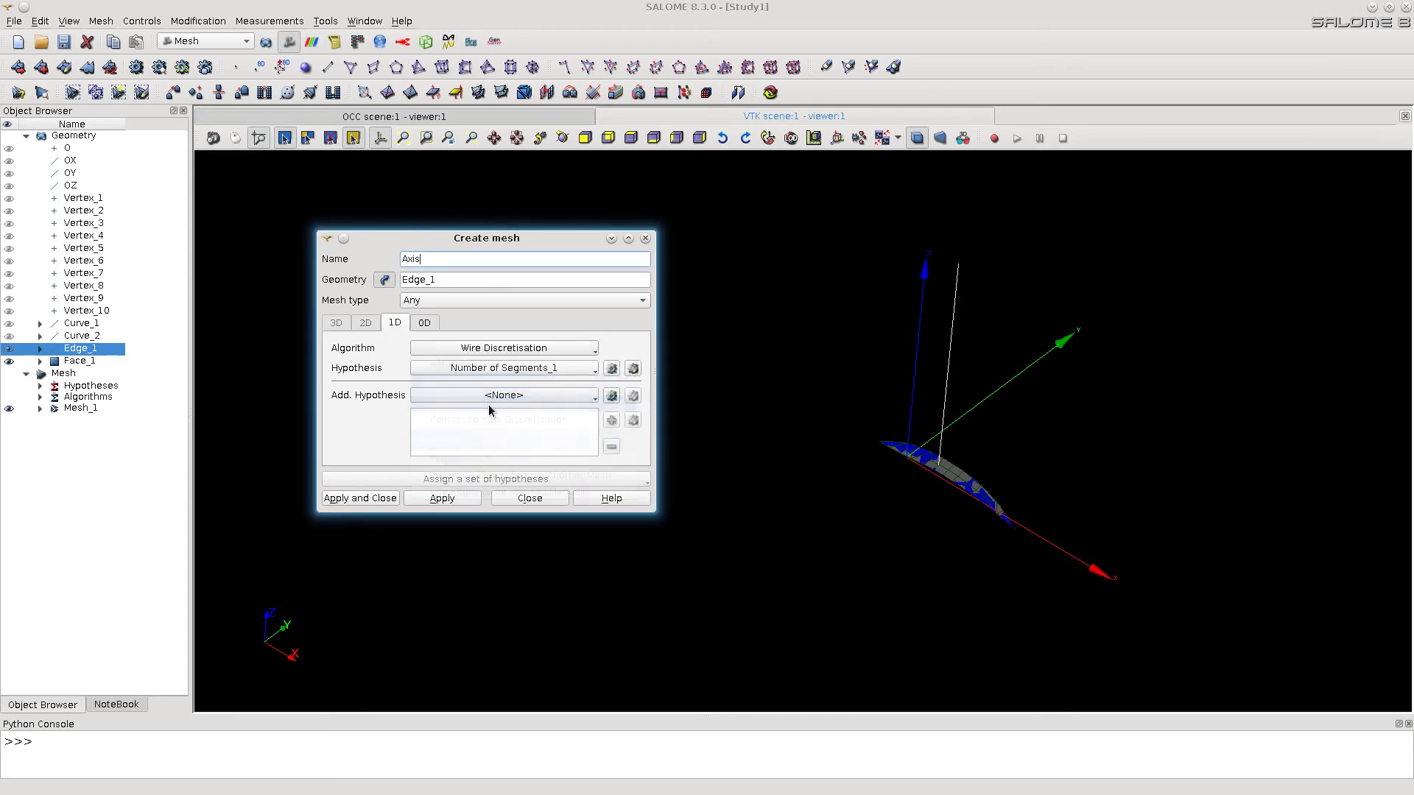
left_click(613, 367)
left_click(685, 400)
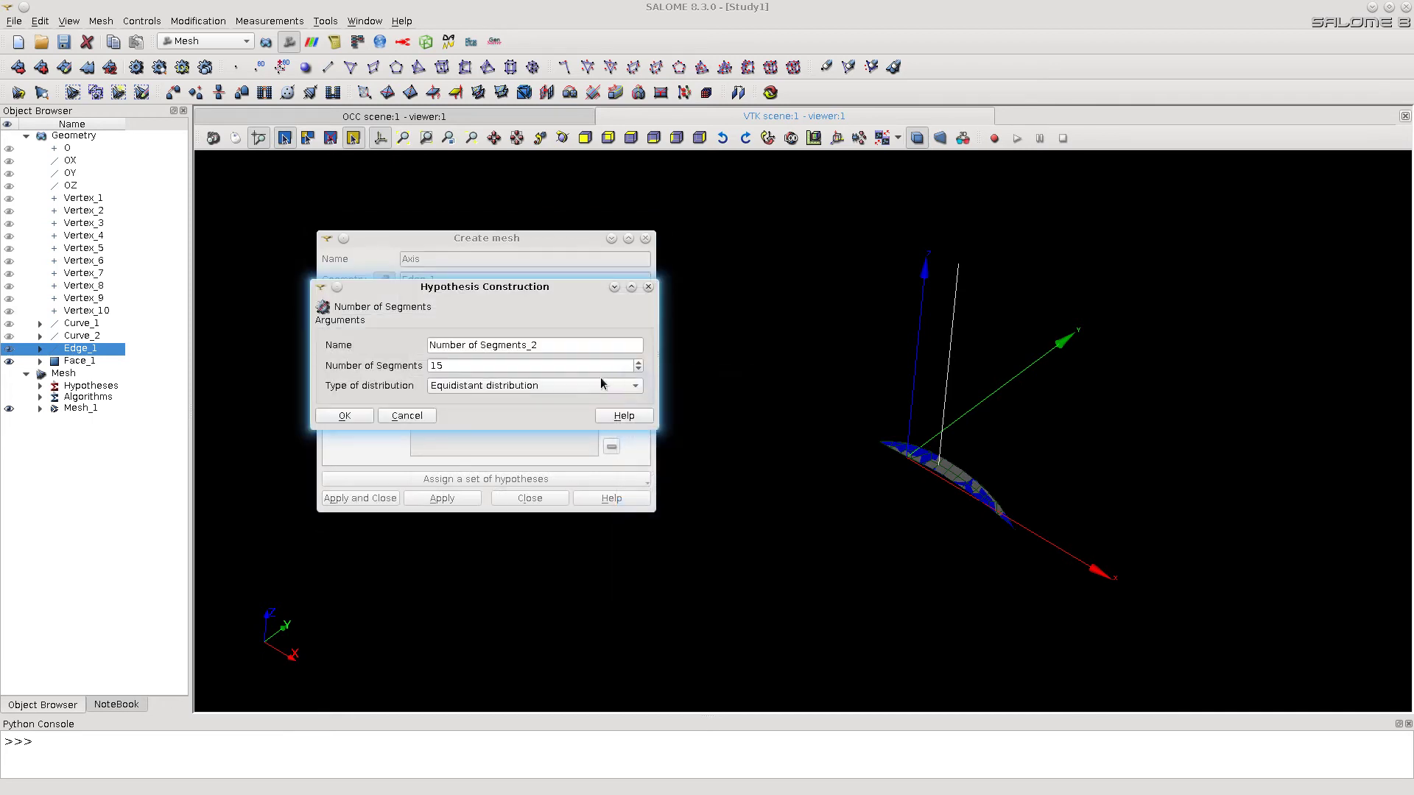
left_click(346, 416)
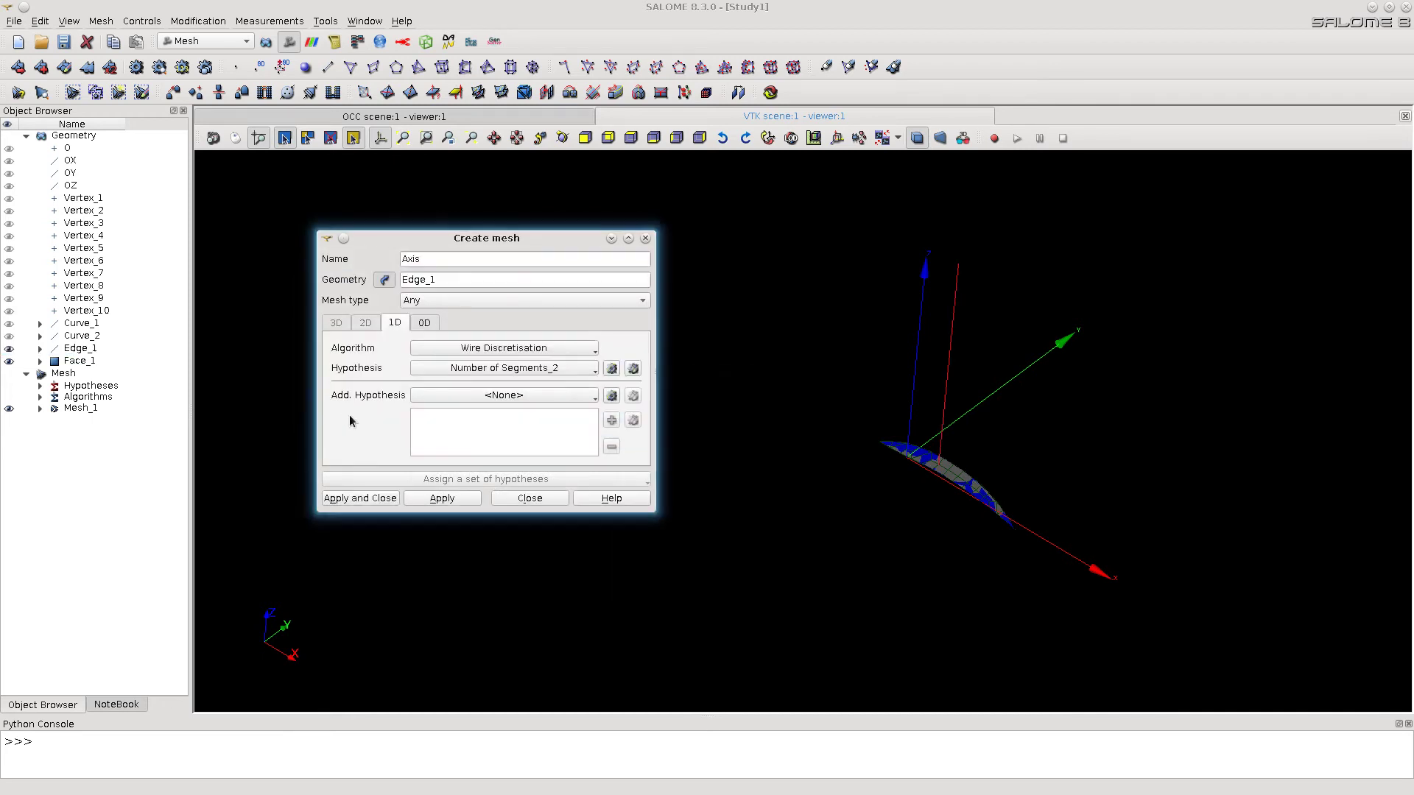
left_click(363, 499)
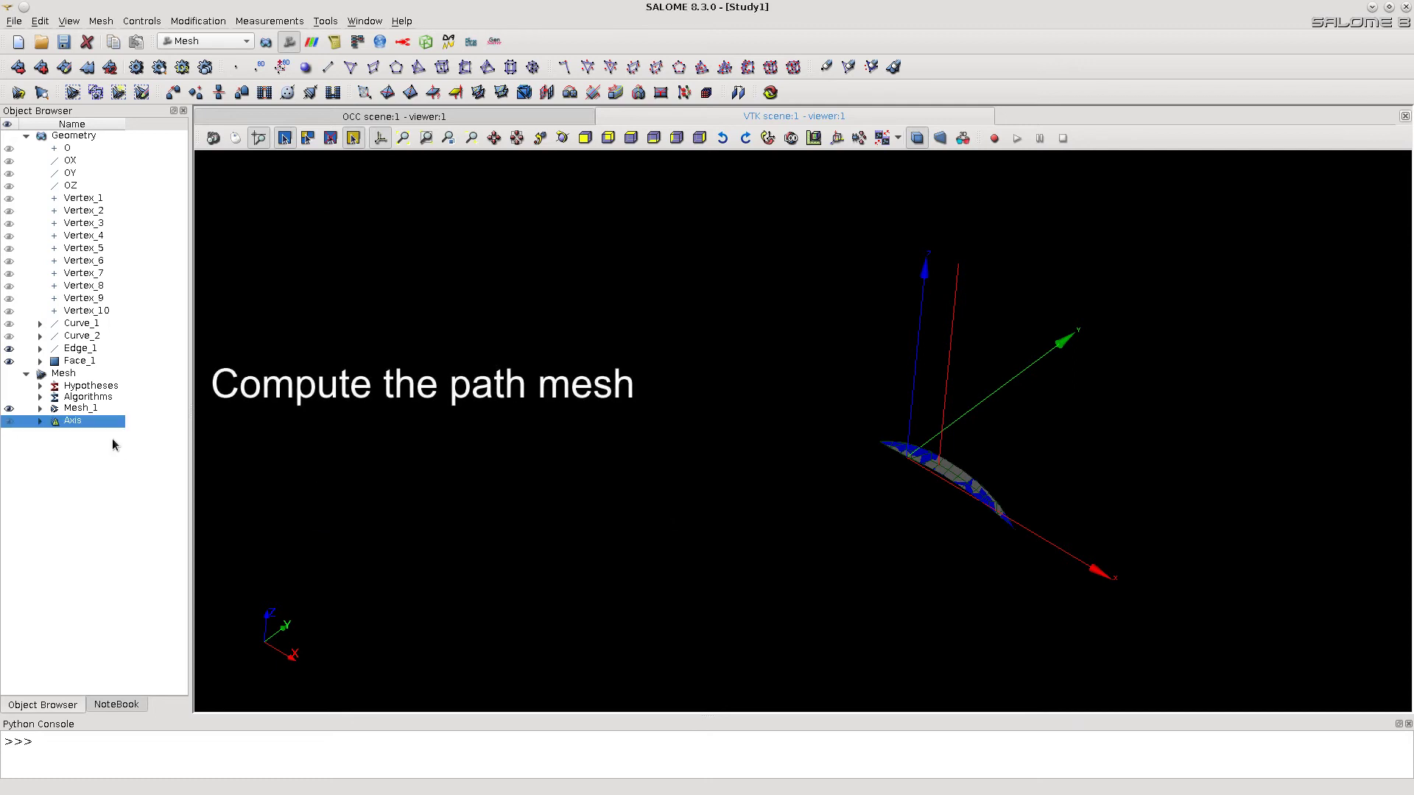
Compute the Axis mesh, dividing Edge_1 into 15 edges over 16 nodes
right_click(75, 426)
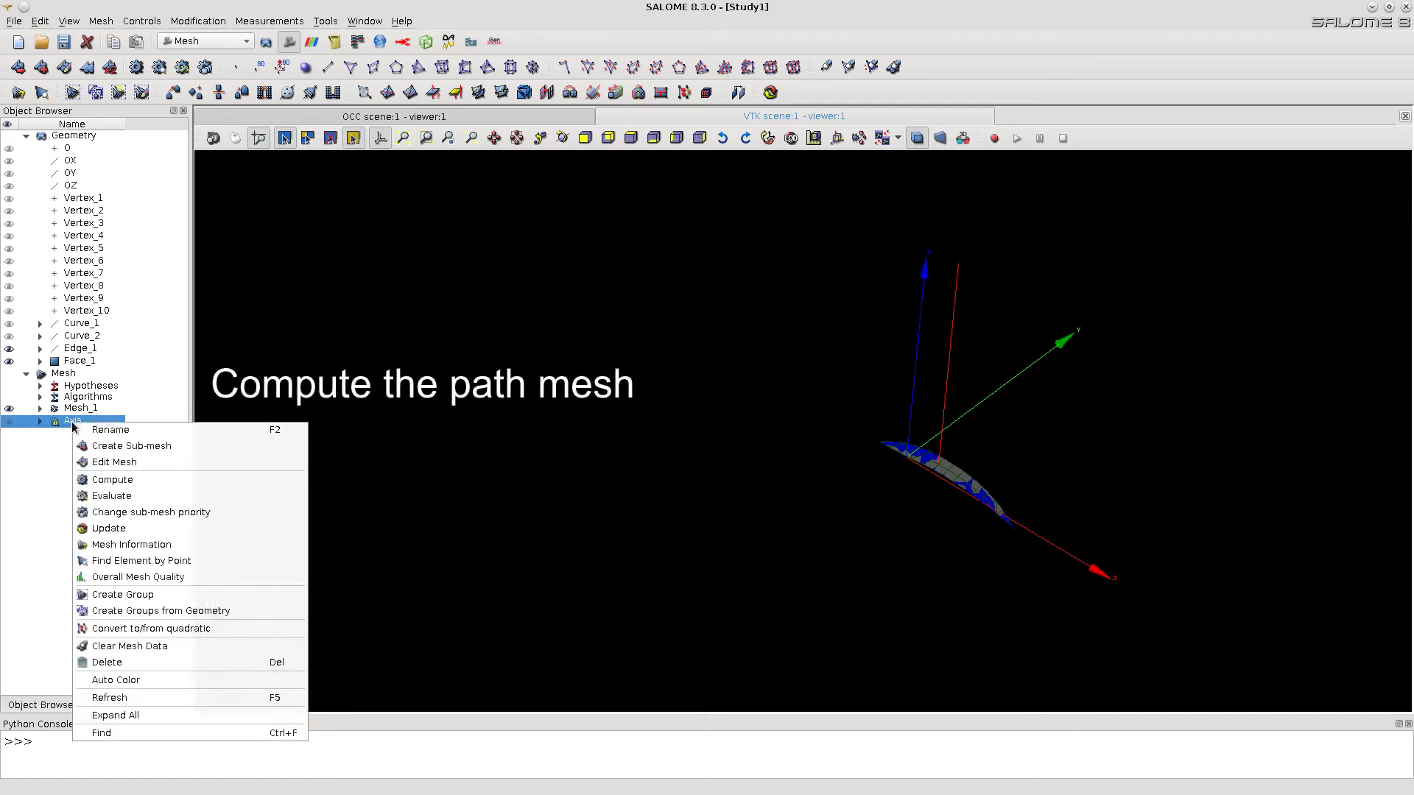
left_click(112, 478)
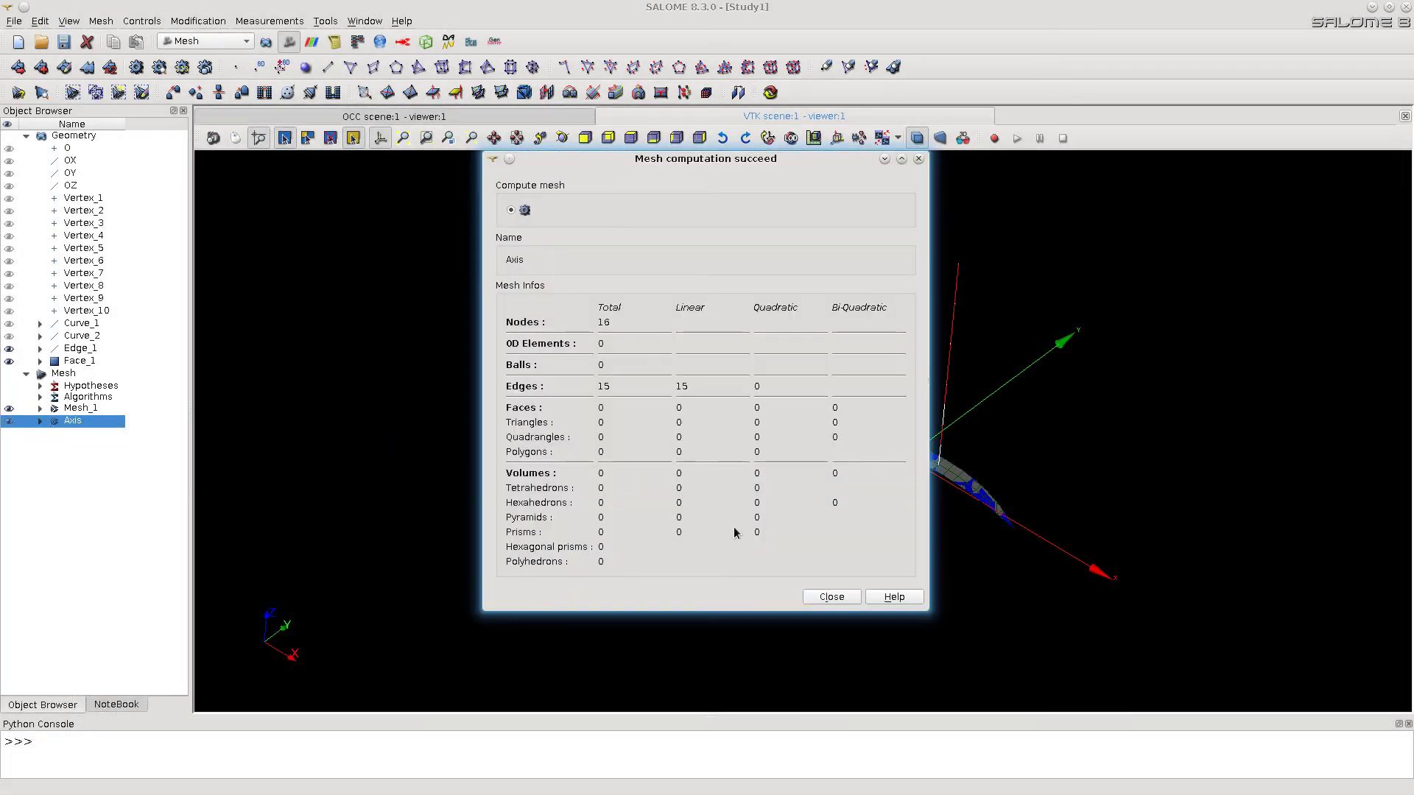
left_click(830, 597)
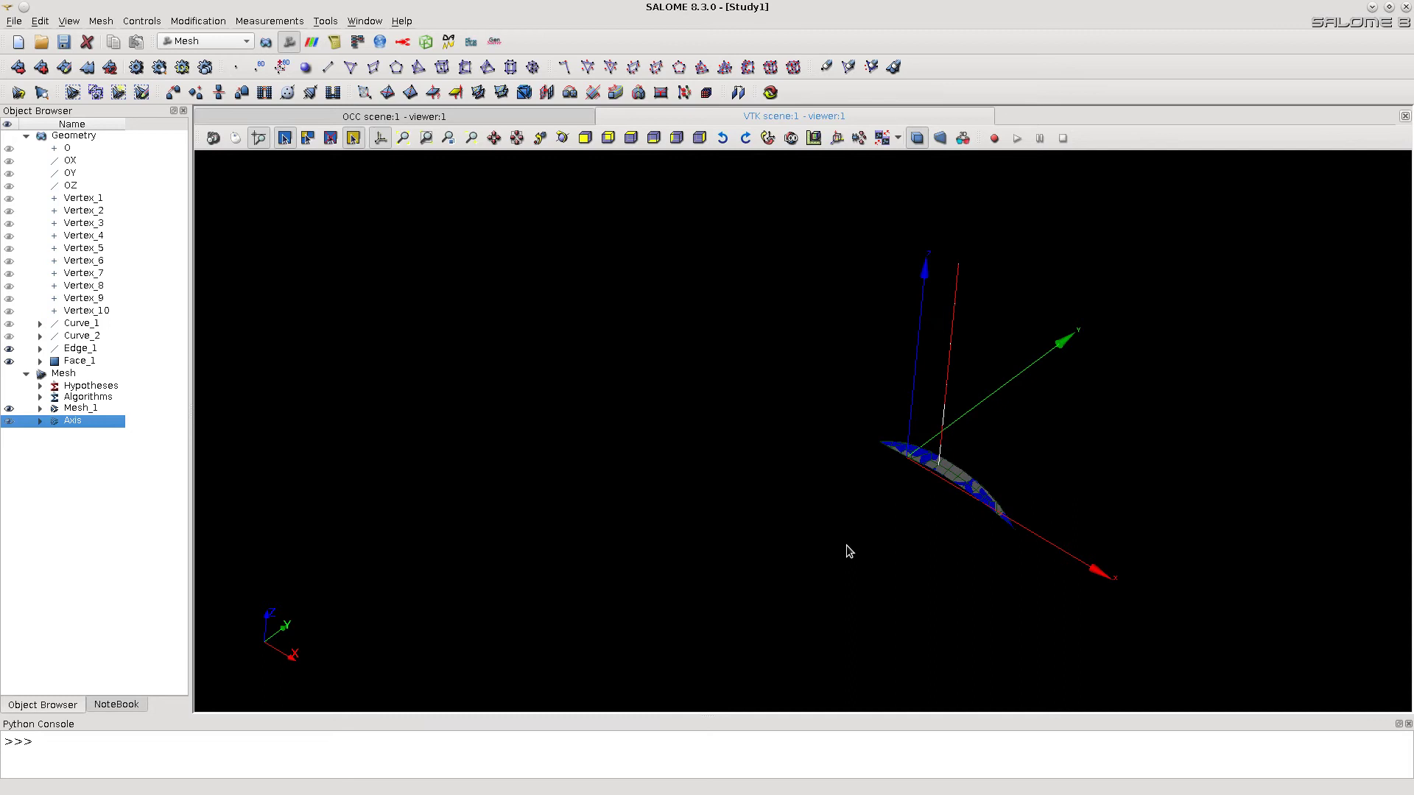
Select Mesh_1 together with Axis in the Object Browser
middle_click_drag(944, 481, 740, 483, "ctrl")
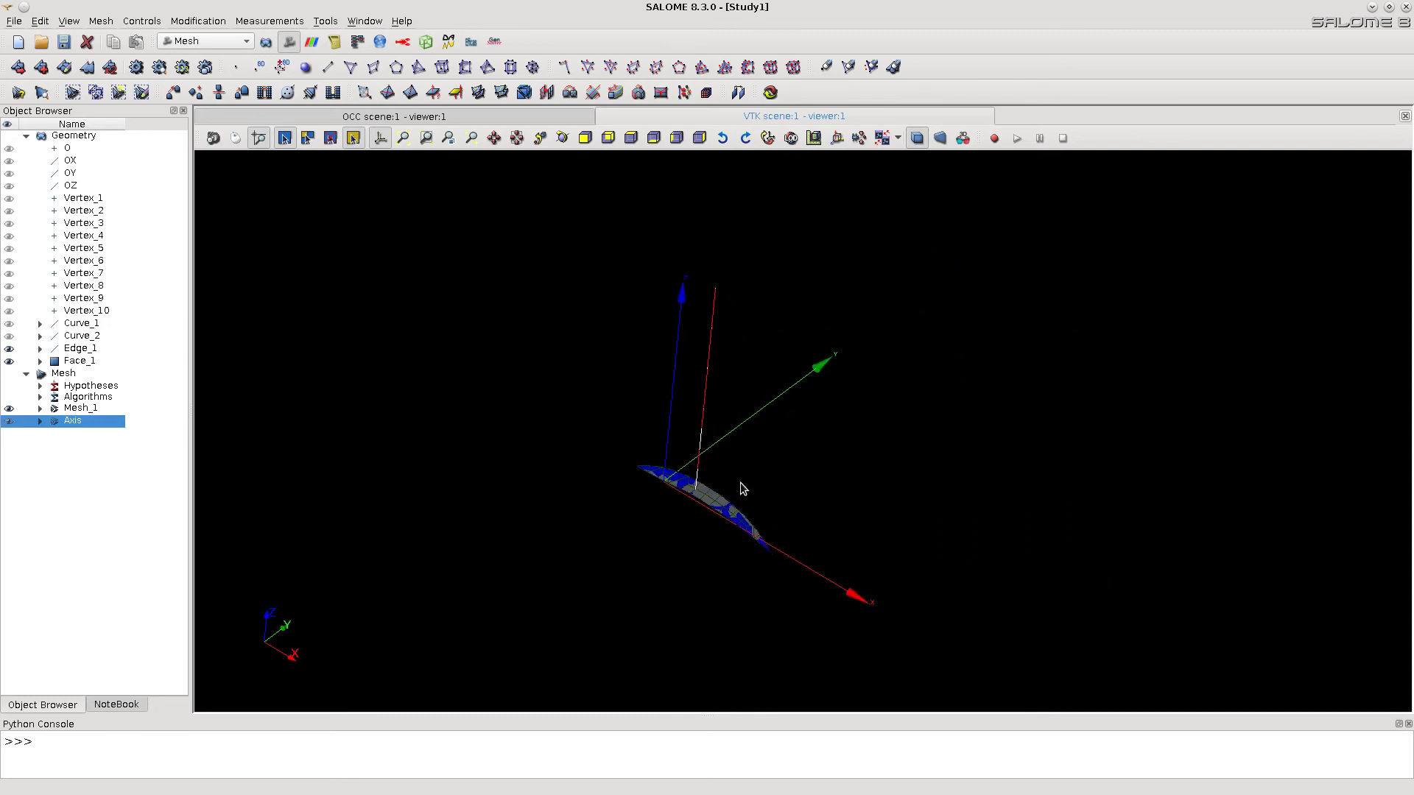
right_click_drag(689, 541, 624, 530, "ctrl")
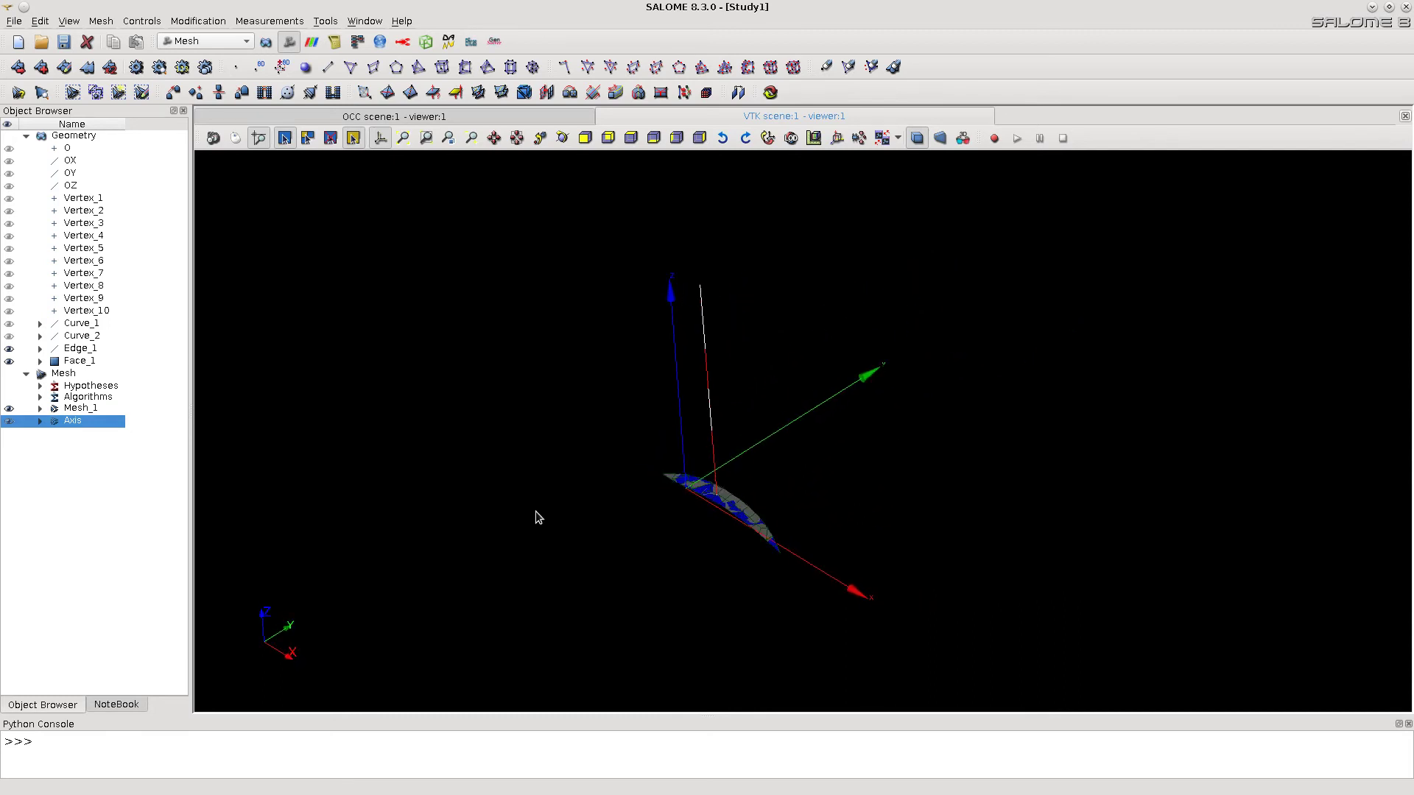
left_click(80, 409, "ctrl")
Show only Mesh_1 and Axis, inspect them from a new angle, and deselect
right_click(75, 423)
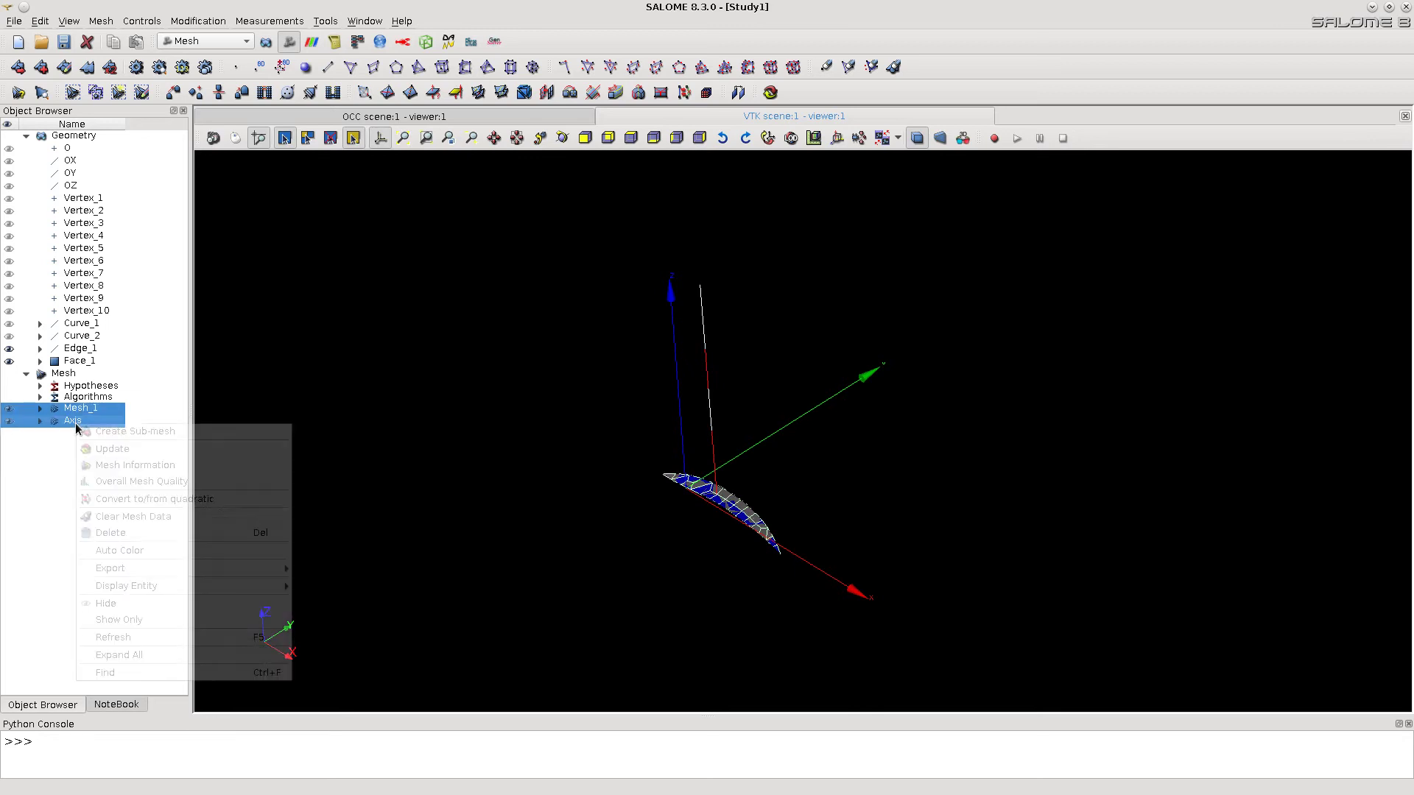
left_click(126, 622)
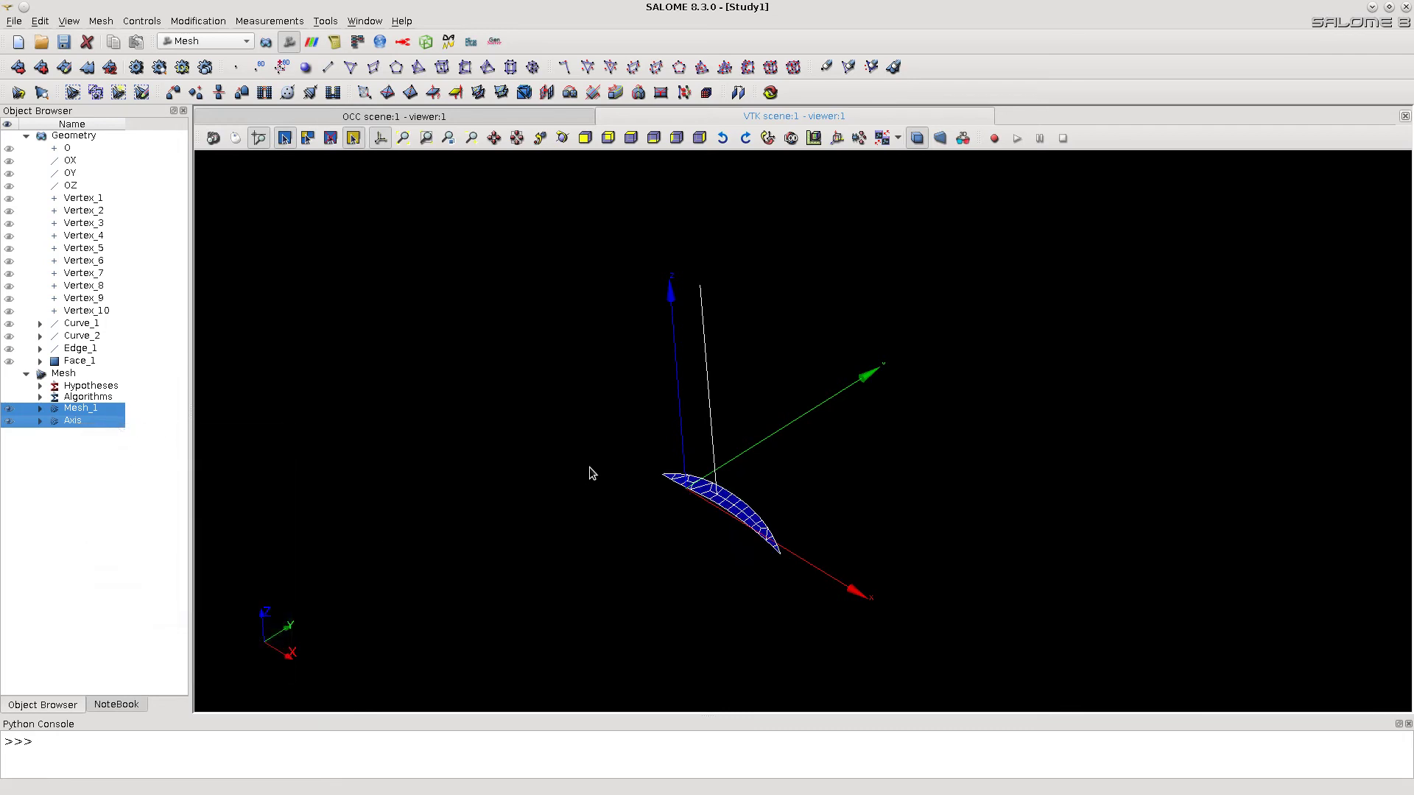
scroll(590, 466, "up", 2)
scroll(590, 466, "up", 2)
scroll(591, 467, "up", 2)
scroll(591, 467, "up", 2)
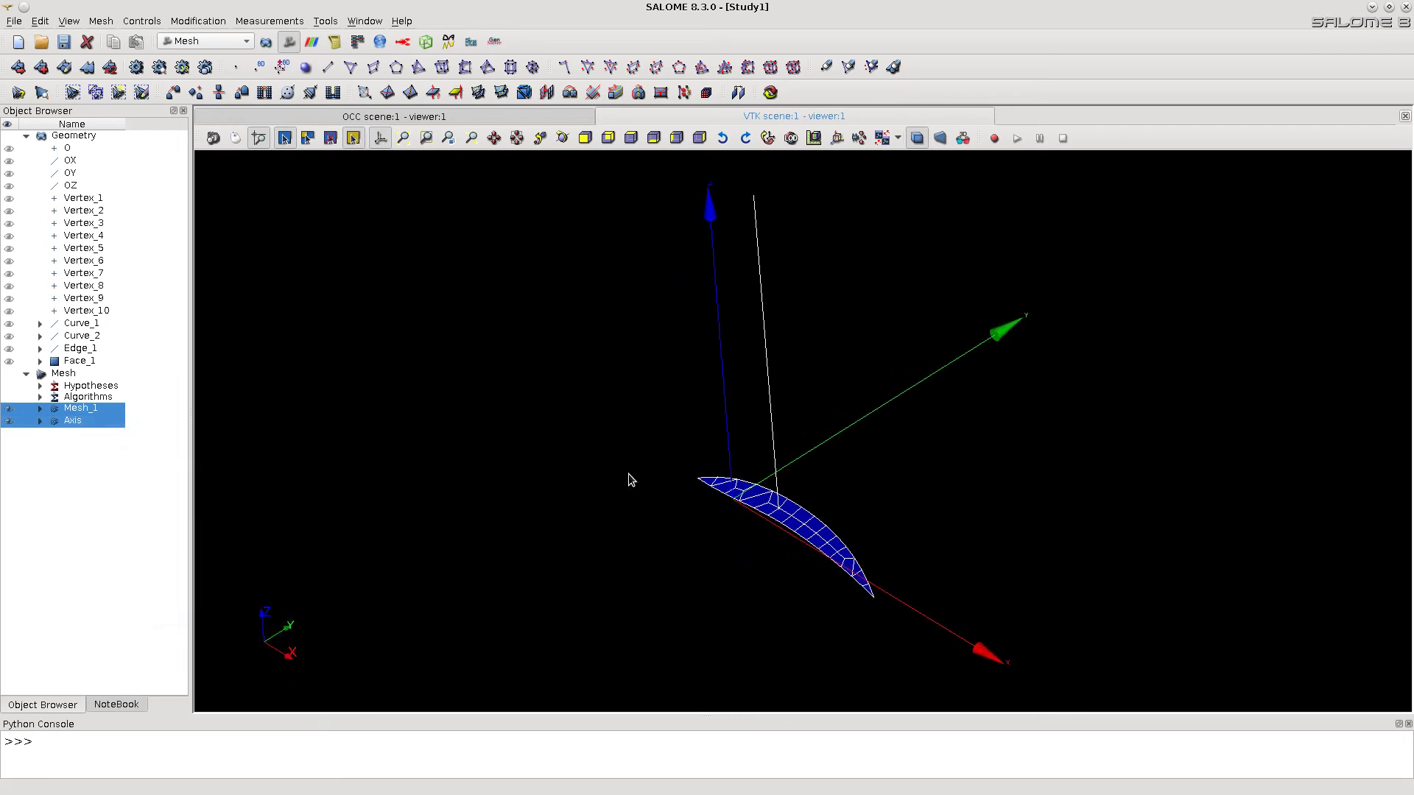
scroll(629, 473, "up", 3)
scroll(628, 474, "up", 3)
left_click_drag(632, 475, 838, 434, "ctrl")
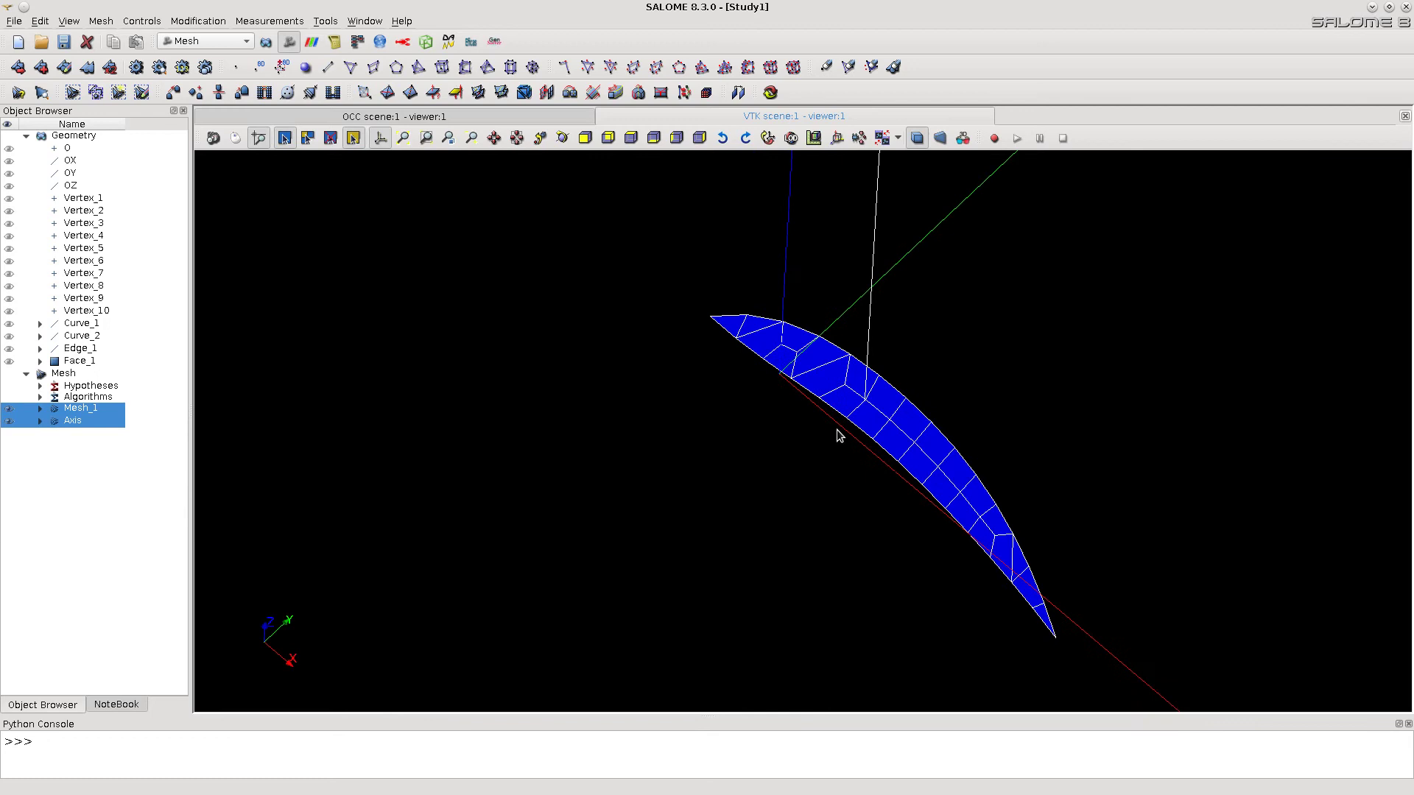
scroll(837, 434, "down", 2)
scroll(842, 441, "down", 2)
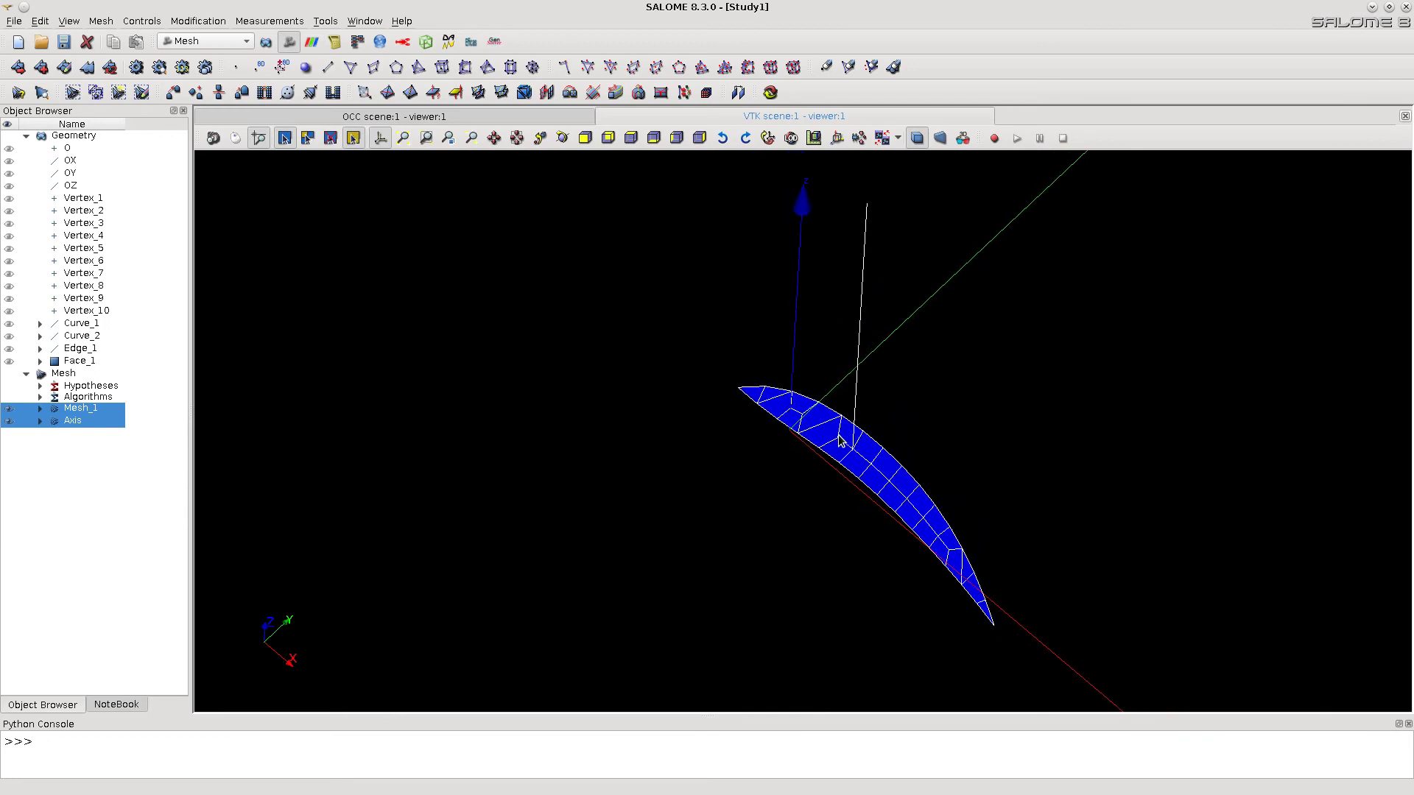
mouse_move(842, 439)
left_mouse_down("ctrl")
mouse_move(882, 618)
mouse_move(871, 597)
mouse_move(855, 603)
left_mouse_up("ctrl")
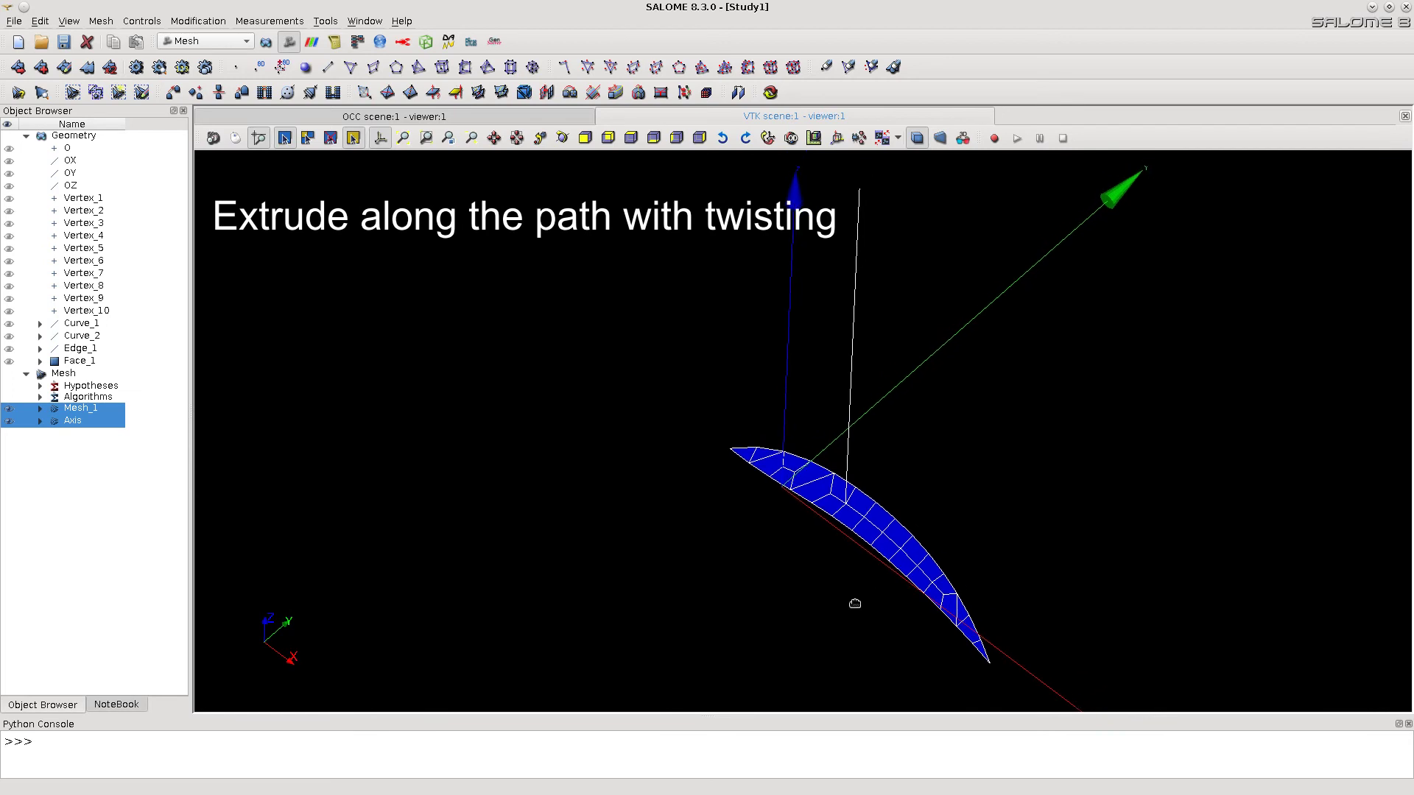
middle_click_drag(856, 604, 849, 622, "ctrl")
left_click(557, 520)
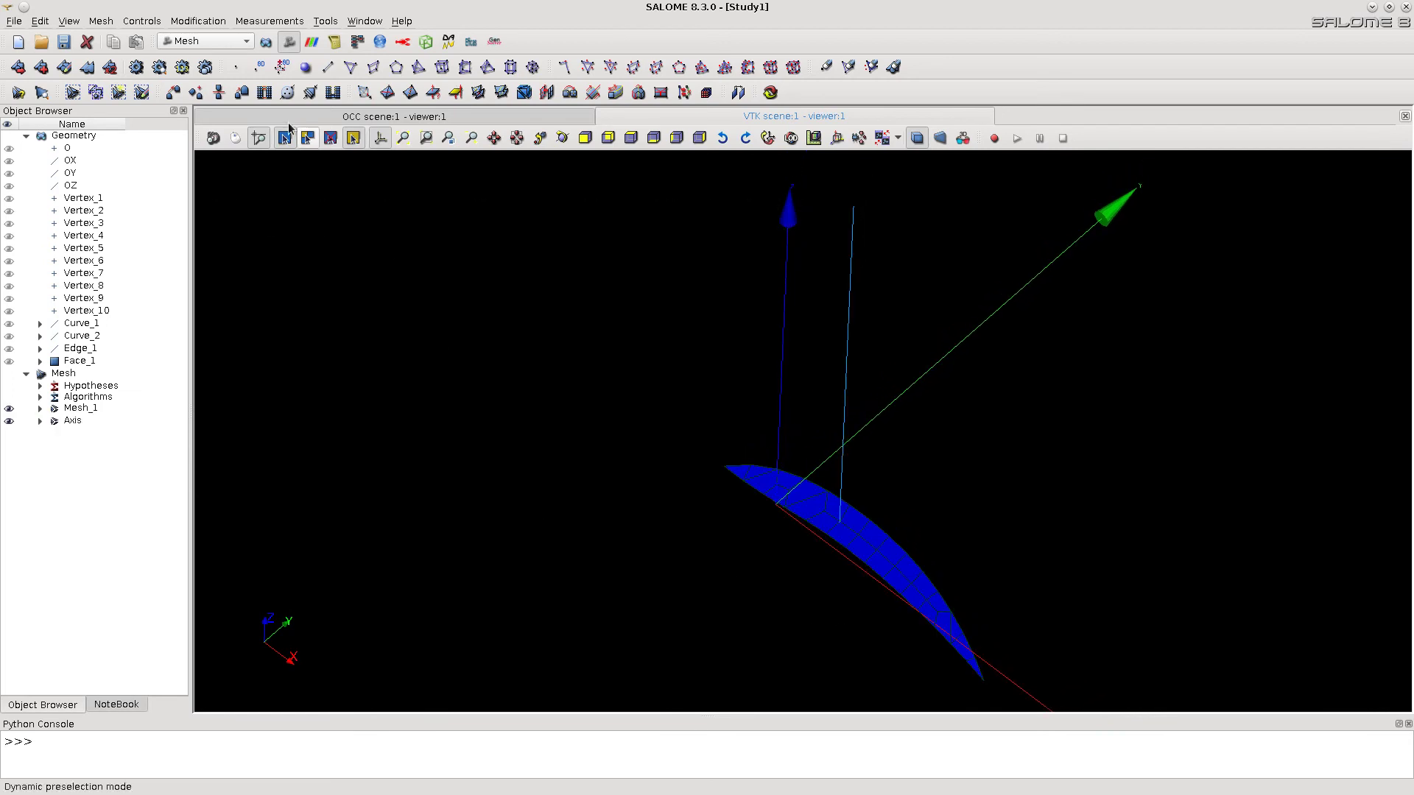
left_click(199, 22)
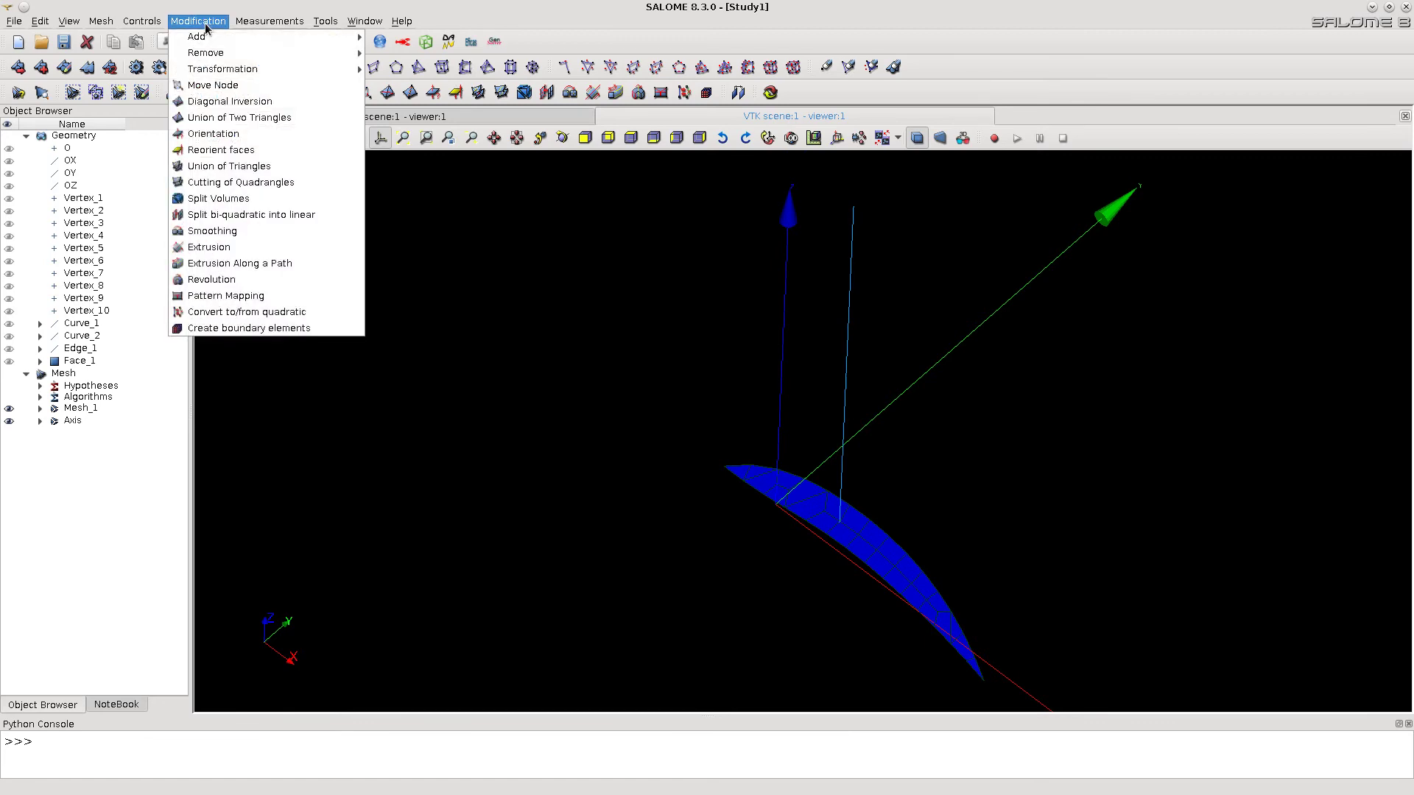
Begin an extrusion along a path with Mesh_1 as the faces to extrude
left_click(241, 264)
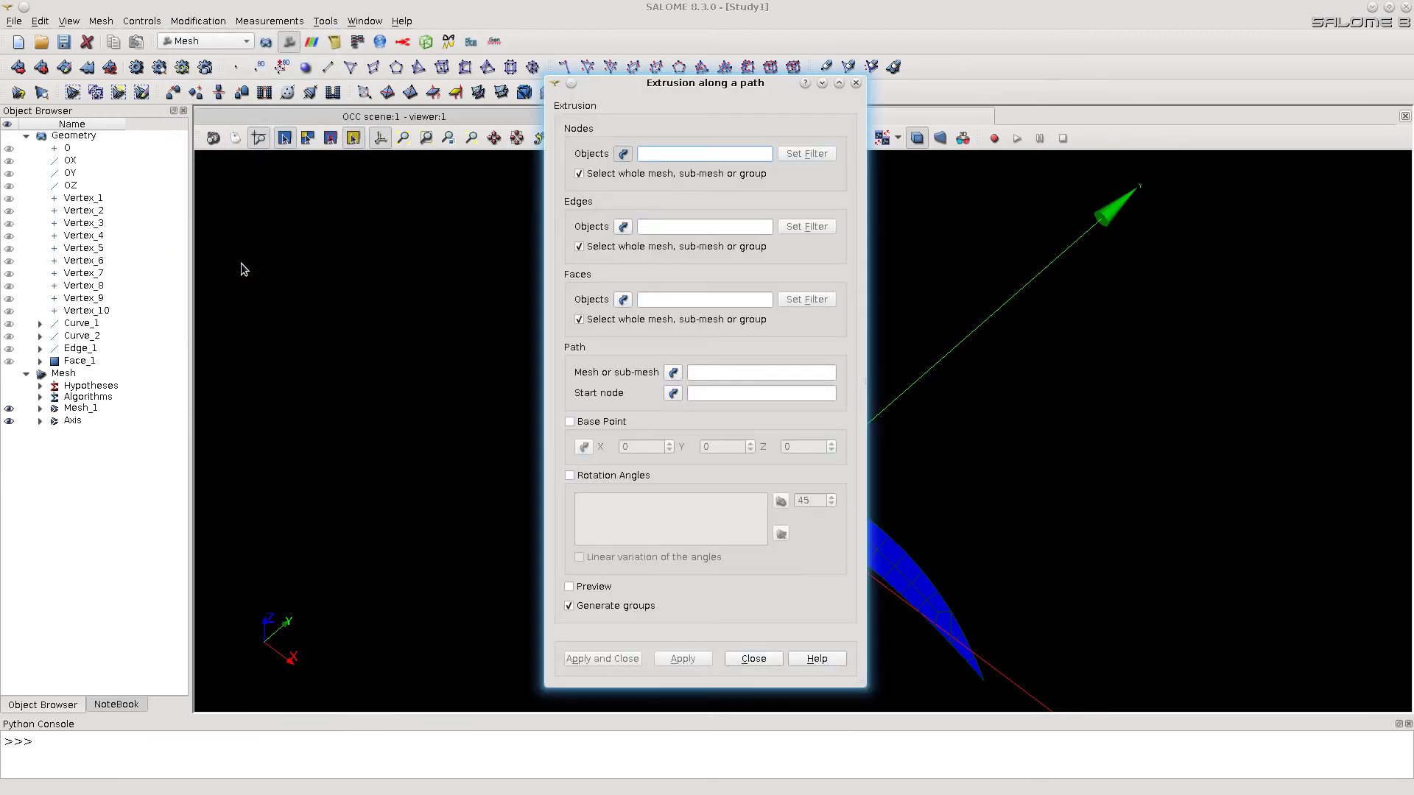
left_click_drag(652, 86, 243, 79)
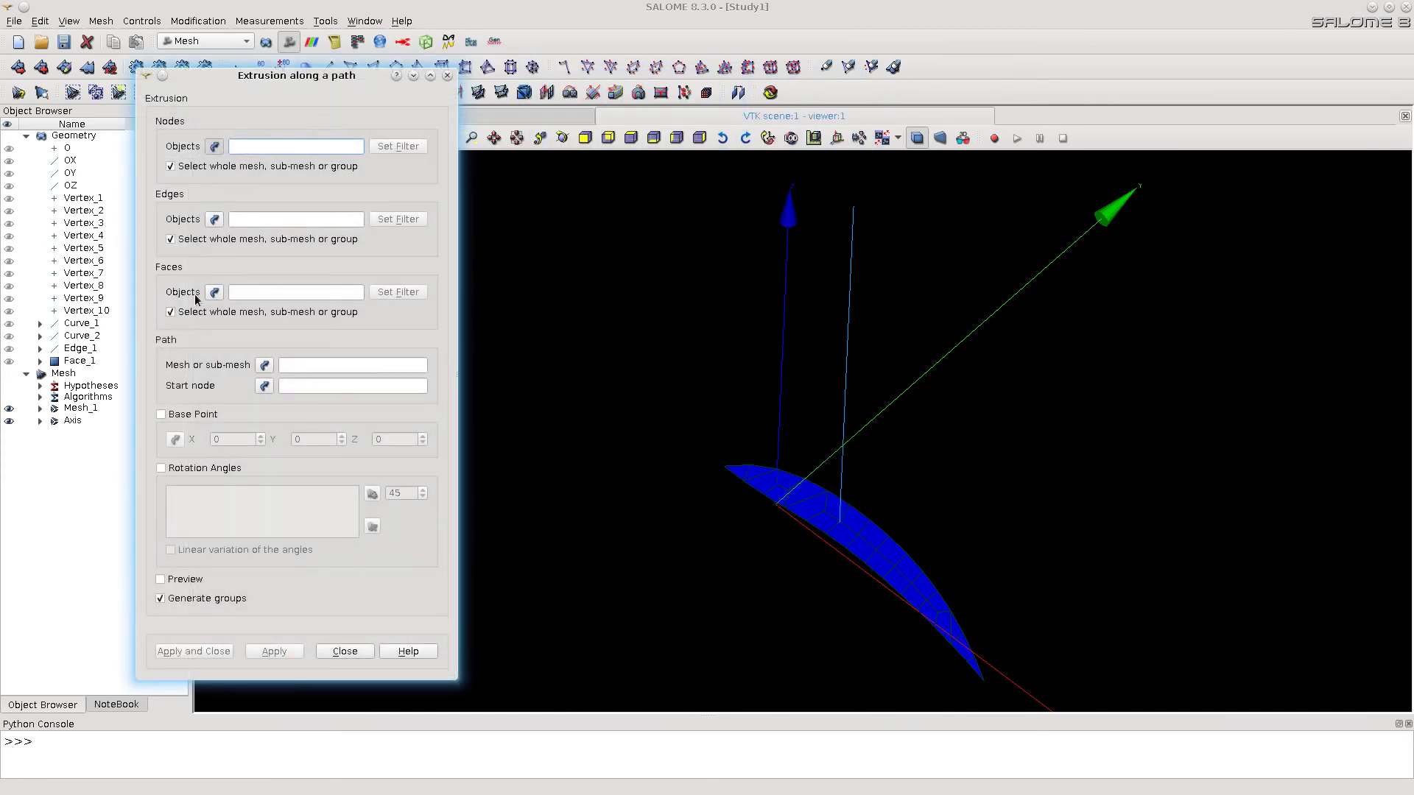
left_click(215, 293)
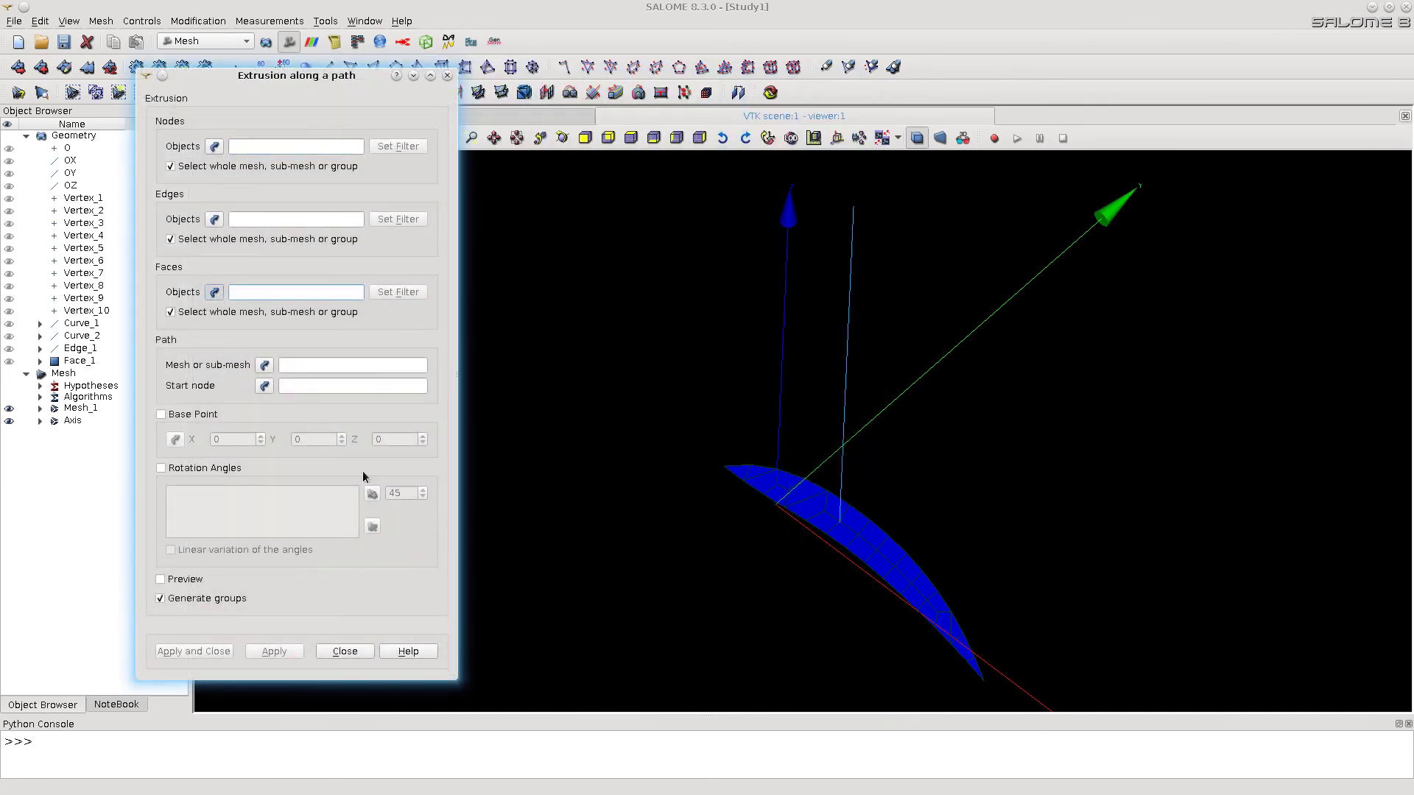
left_click(869, 547)
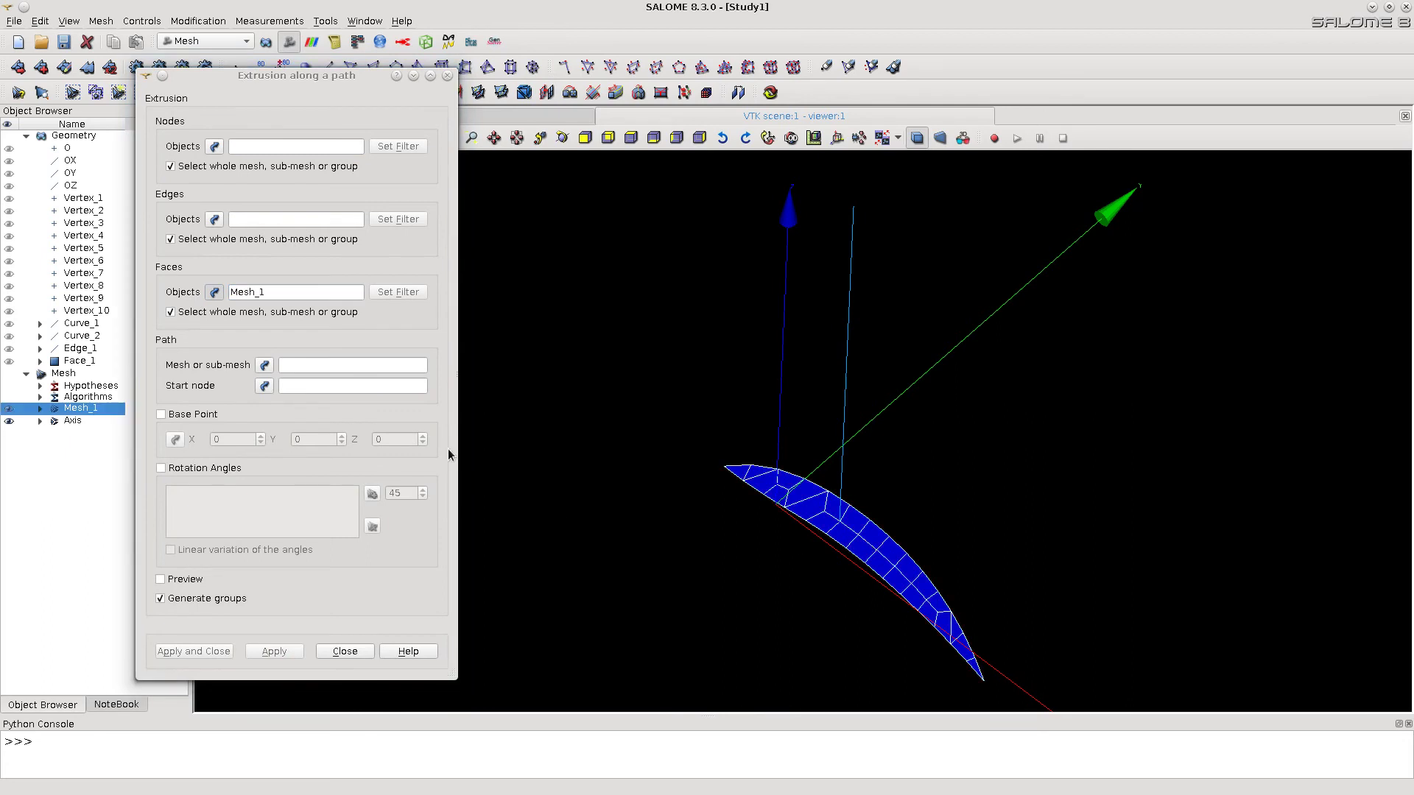
Use the Axis mesh as the path, starting from its bottom node 1
left_click(266, 366)
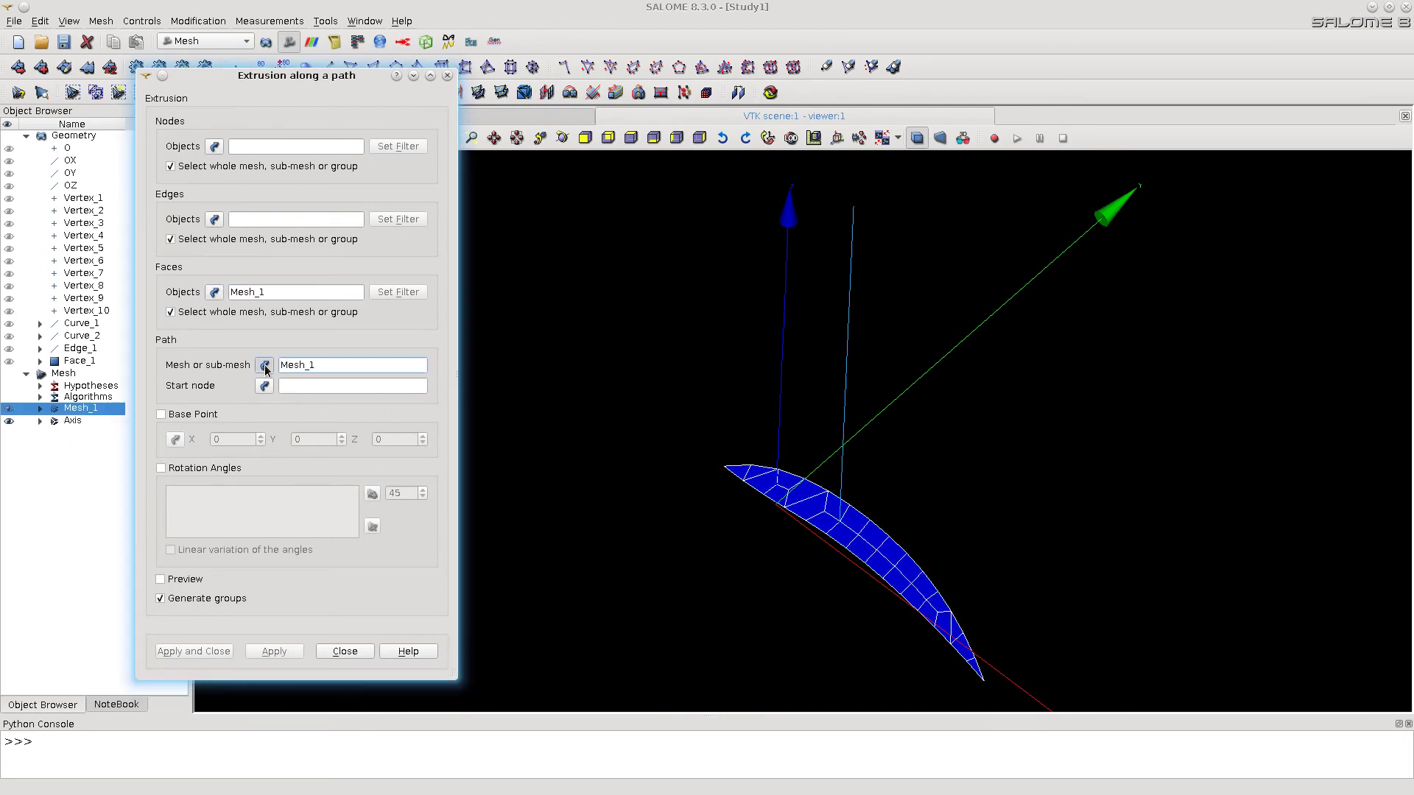
left_click(850, 365)
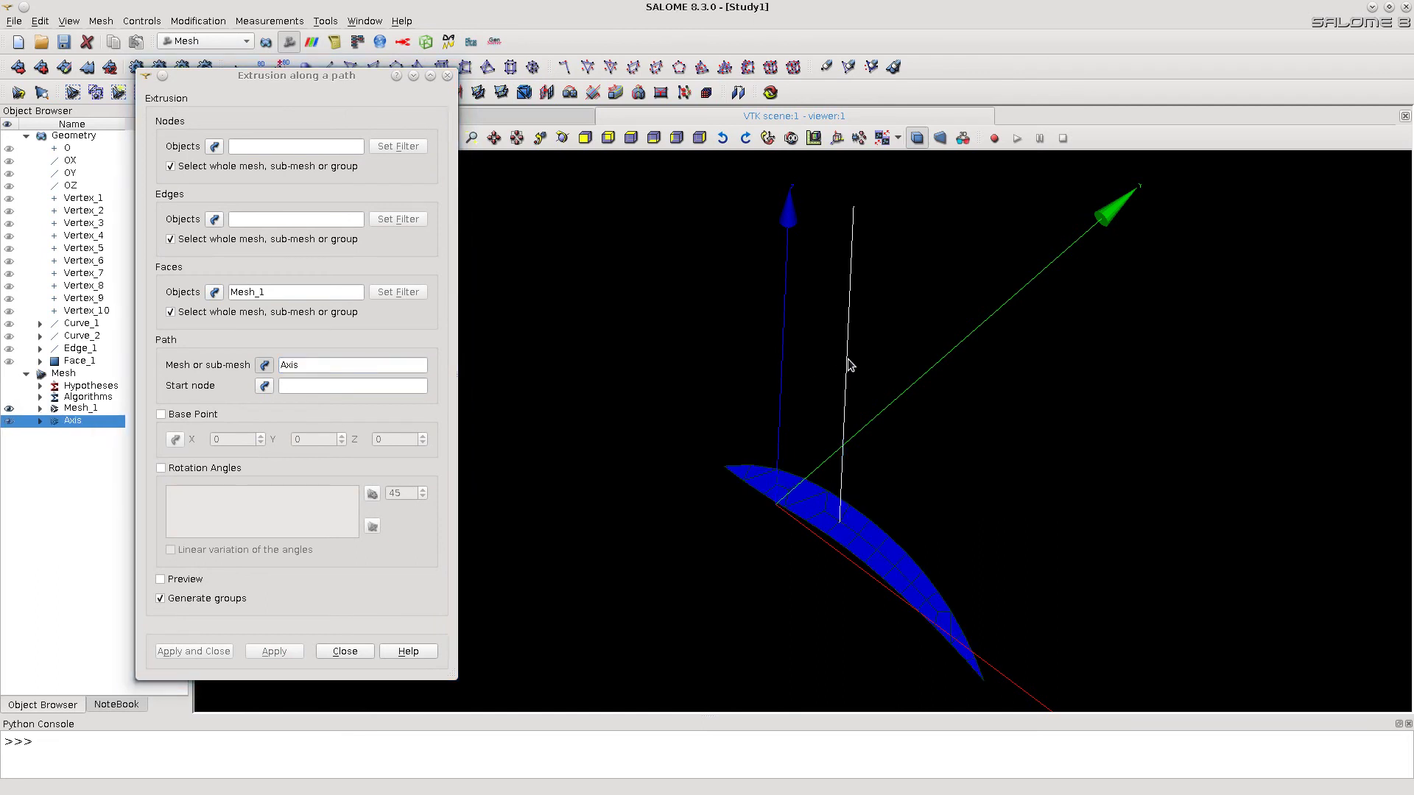
left_click(265, 387)
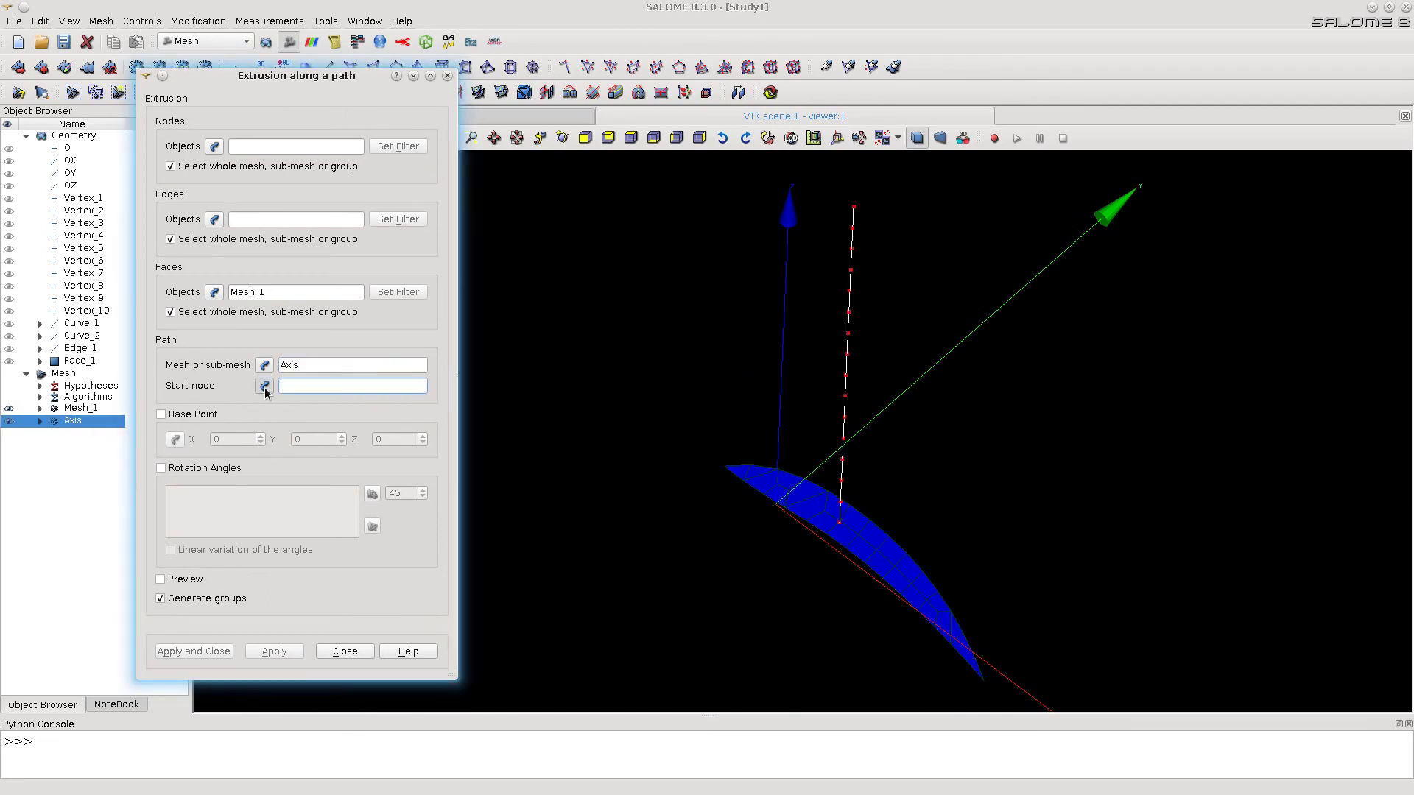
left_click(843, 527)
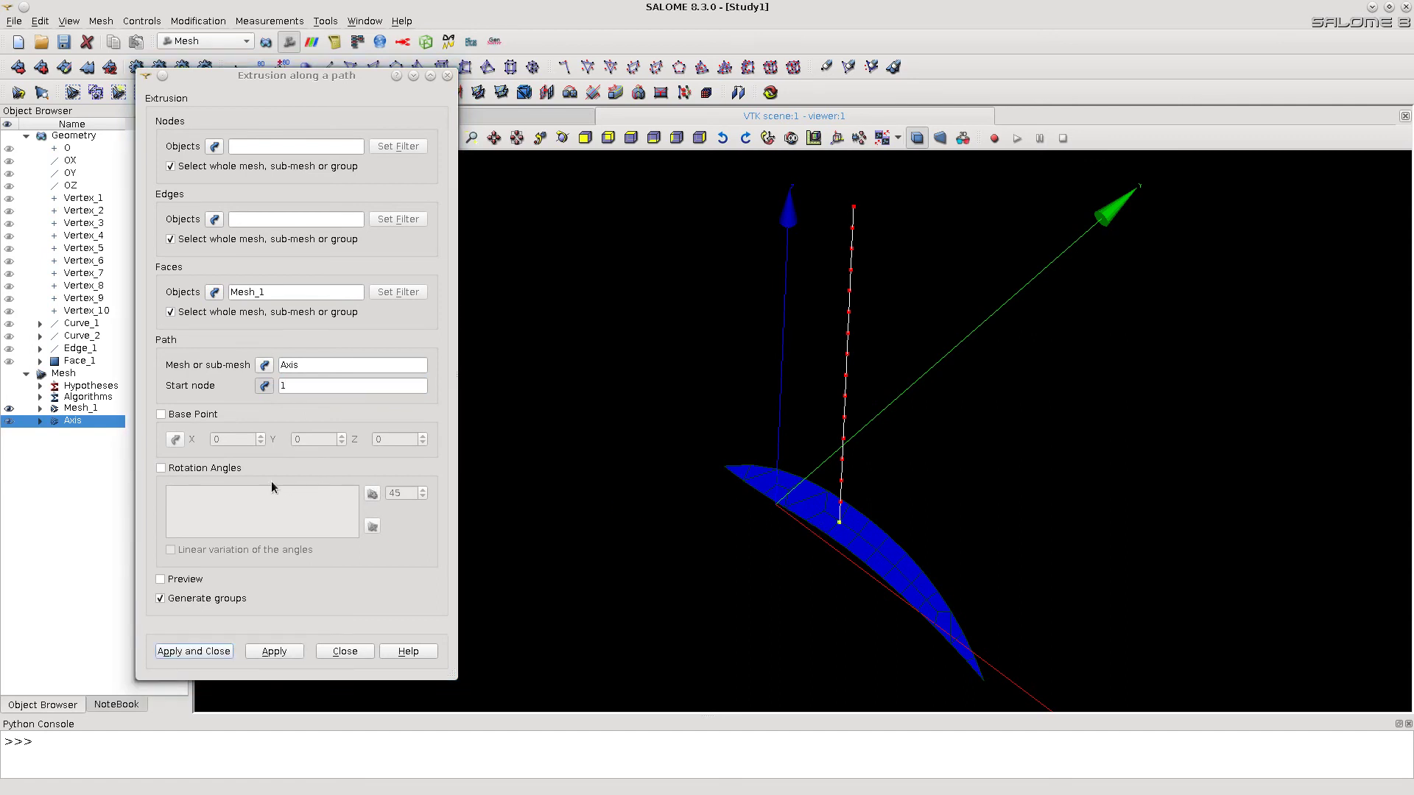
Enable preview and add six 2-degree rotation angles to twist the extrusion
left_click(162, 468)
type("2")
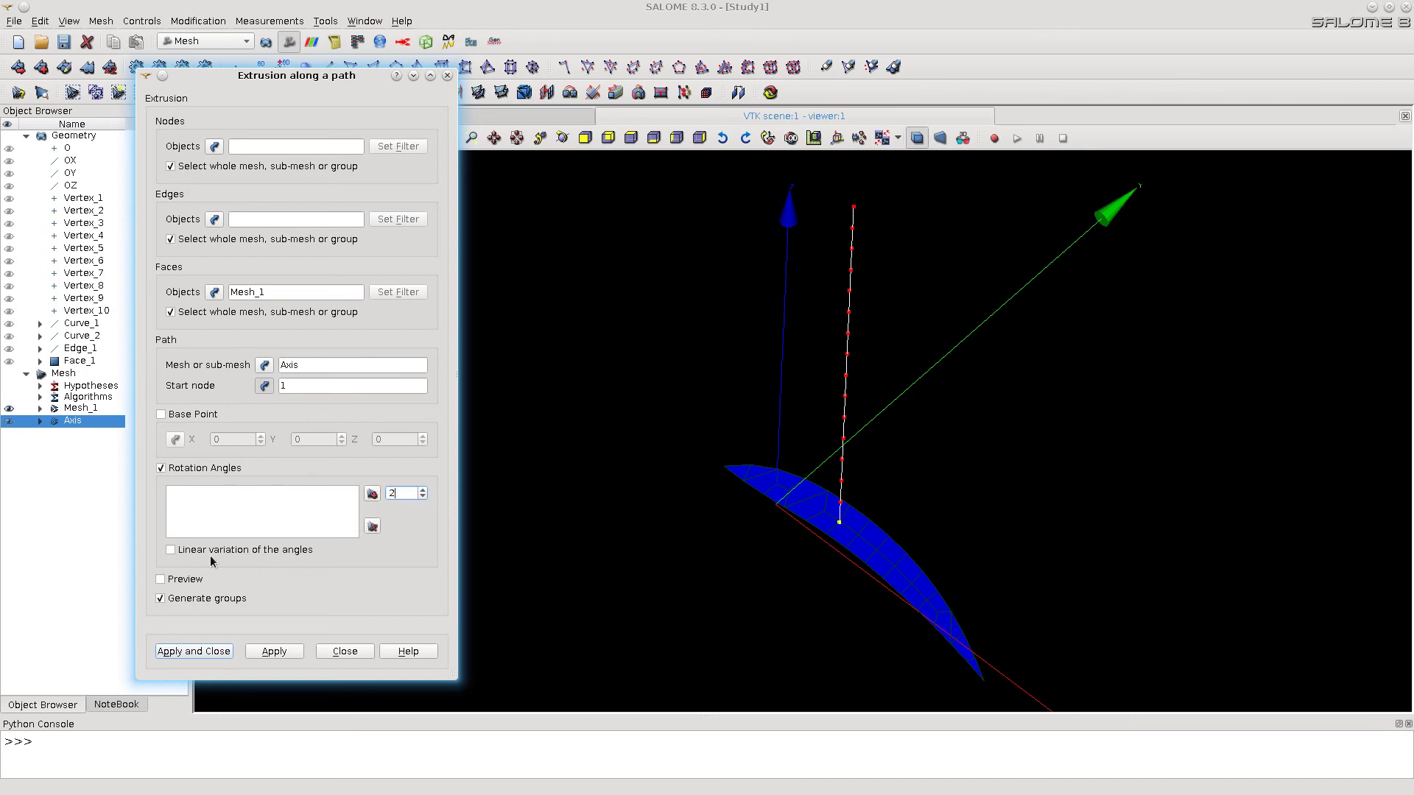
left_click(162, 580)
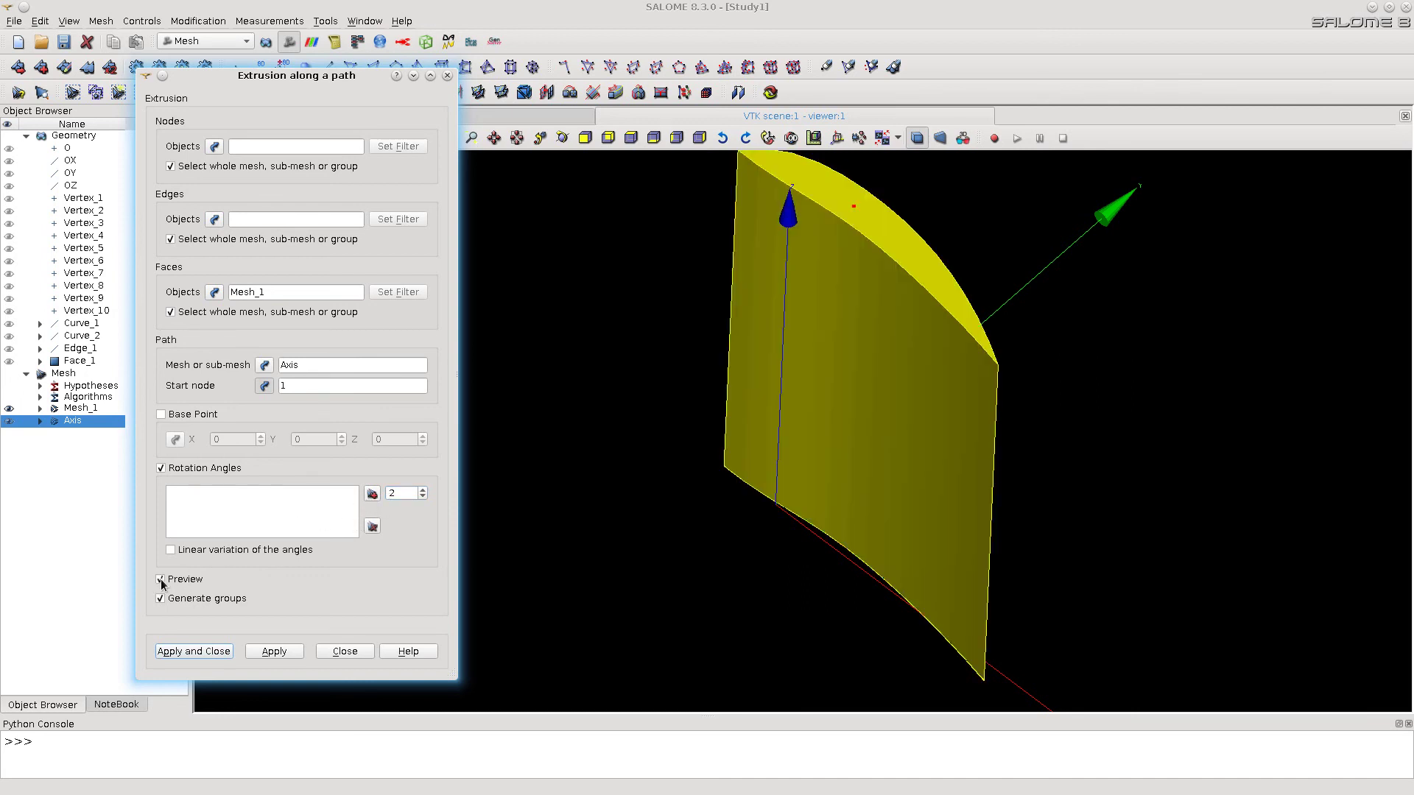
left_click(372, 494)
left_click(373, 493)
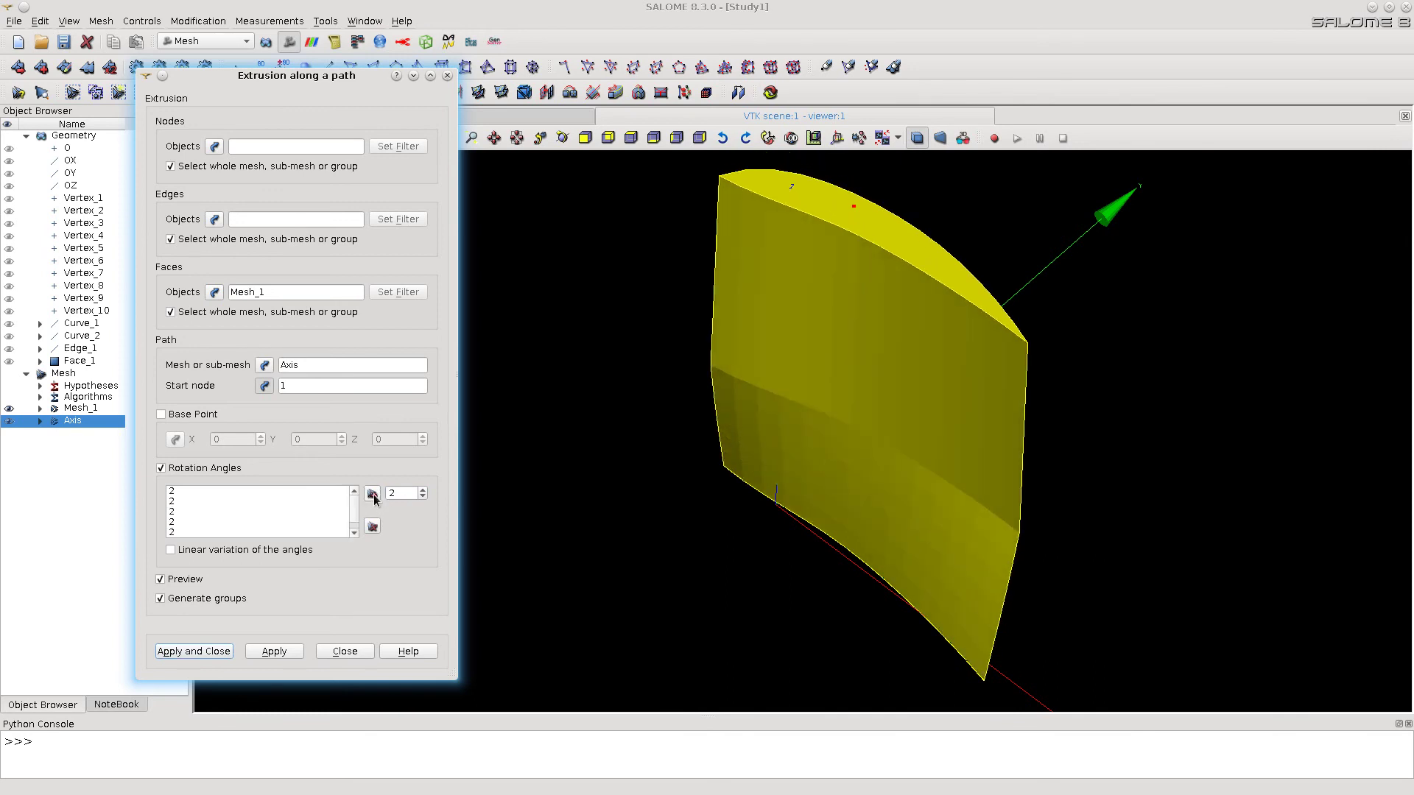
left_click(372, 494)
left_click(373, 494)
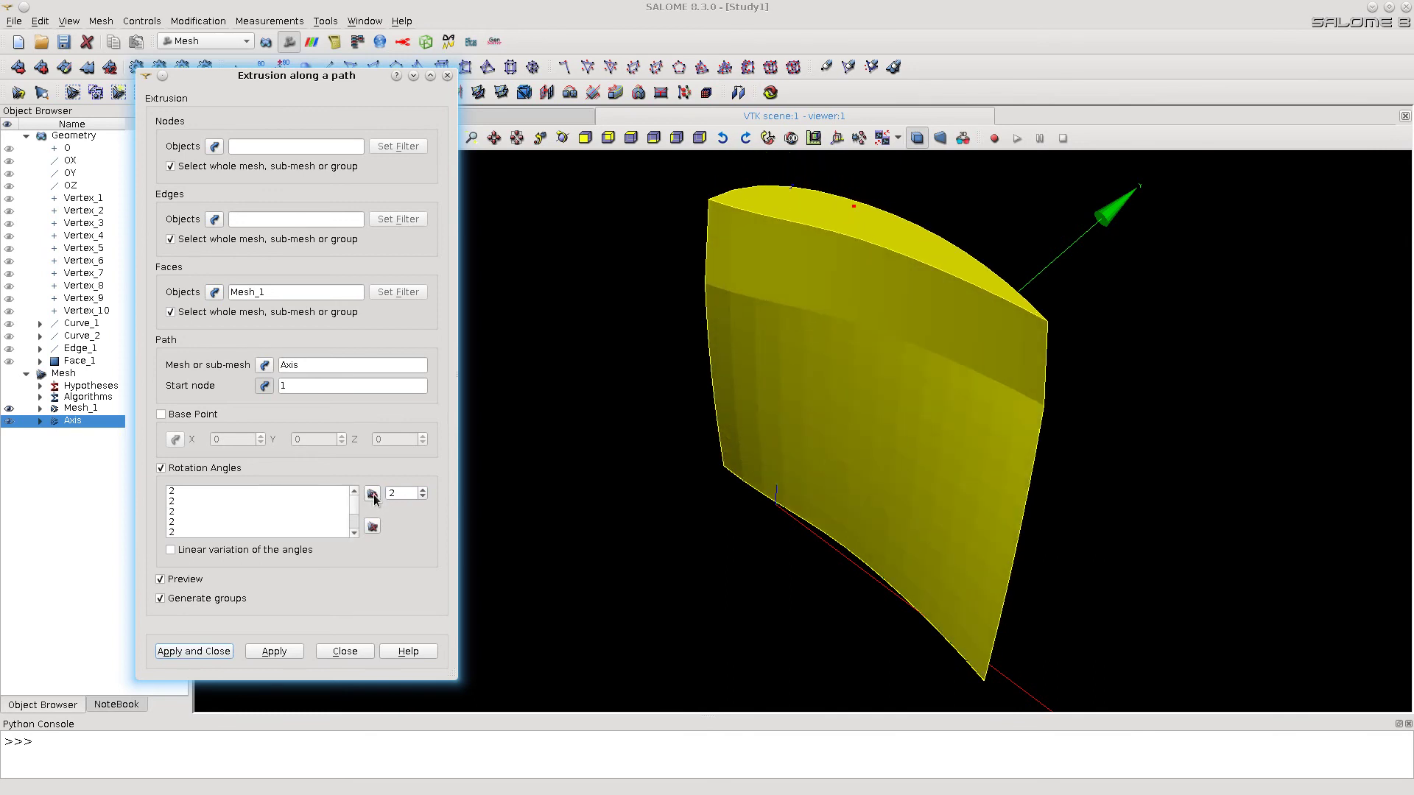
left_click(371, 494)
left_click(373, 494)
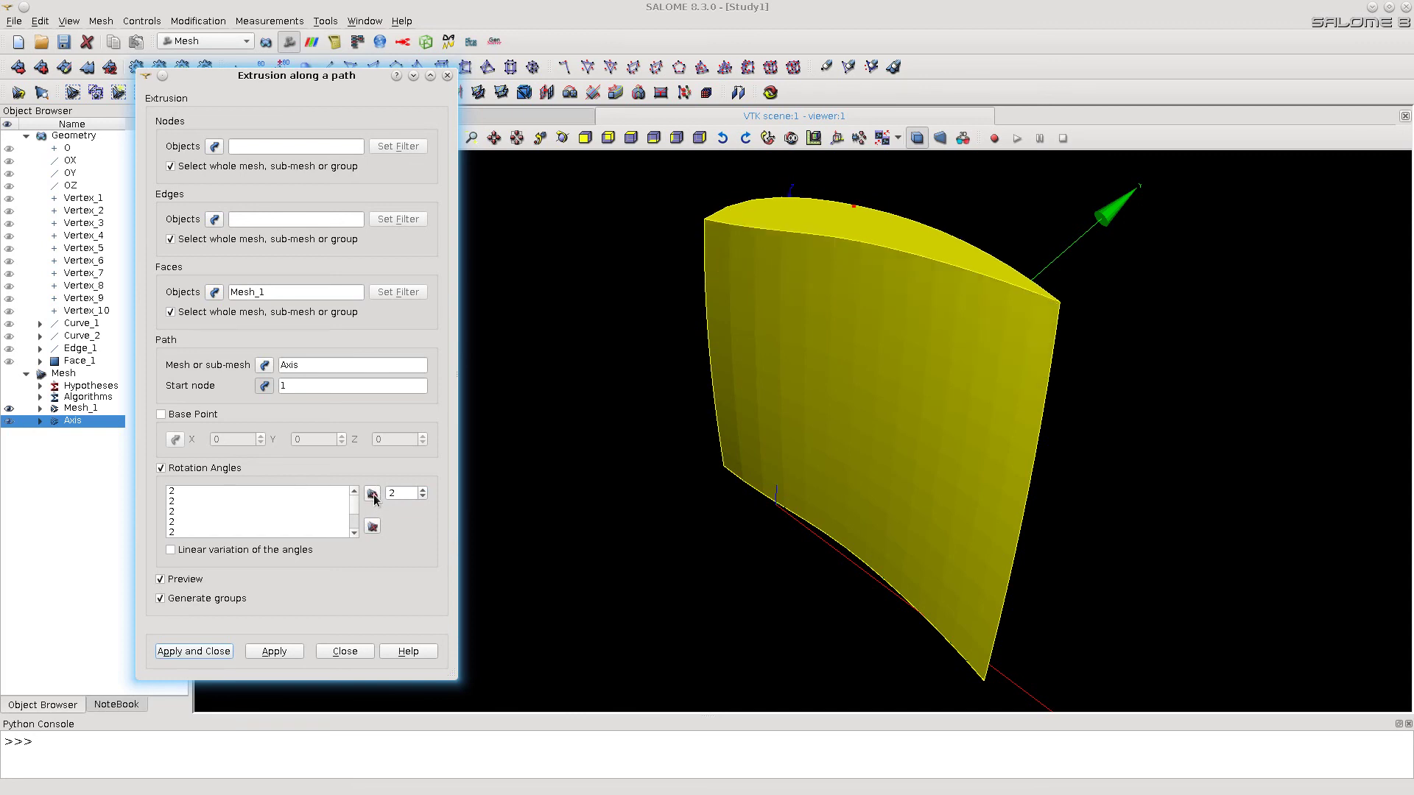
mouse_move(899, 400)
left_mouse_down()
mouse_move(861, 468)
mouse_move(852, 425)
mouse_move(904, 376)
left_mouse_up()
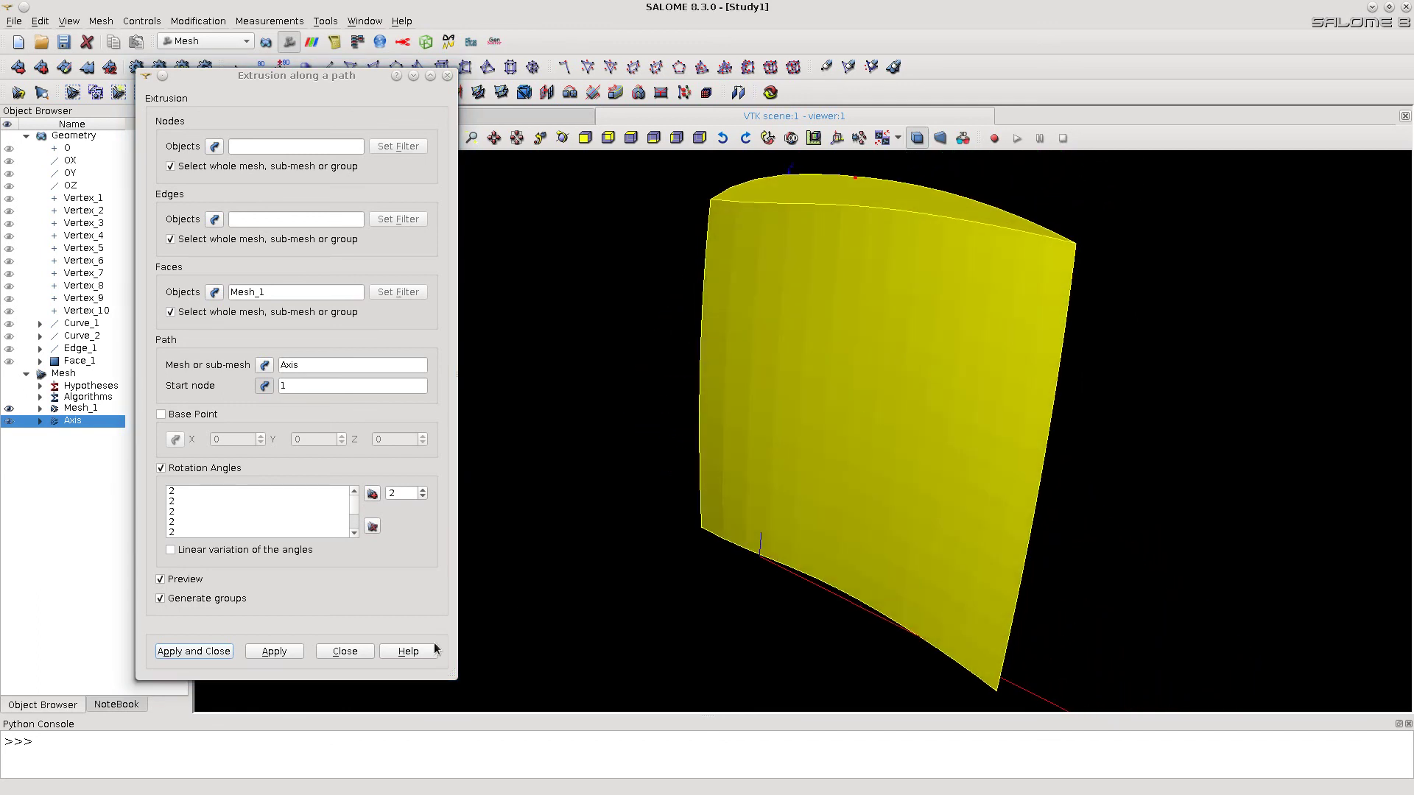
Apply the twisted extrusion and inspect the resulting blade mesh from several sides
left_click(192, 653)
left_click_drag(745, 513, 745, 508)
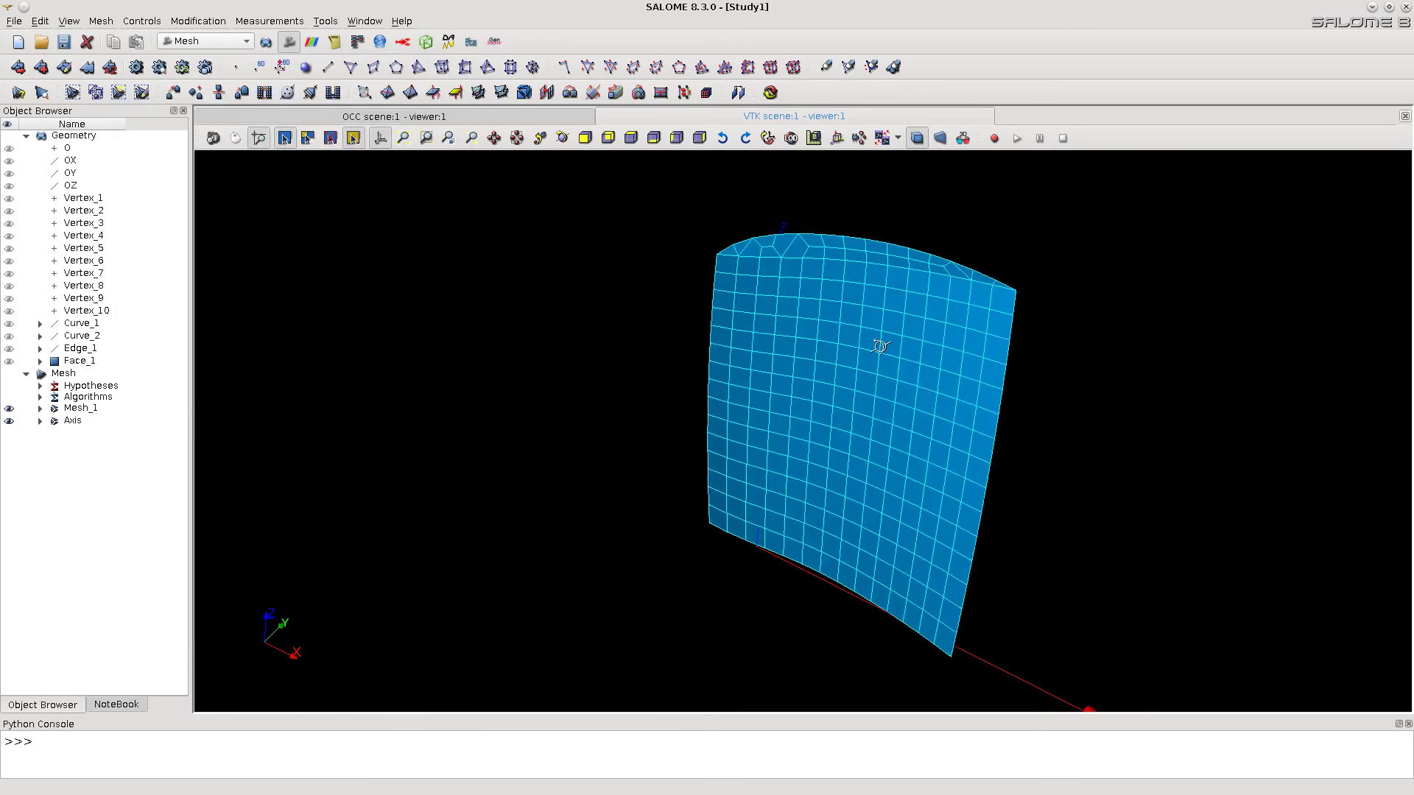
mouse_move(881, 347)
left_mouse_down()
mouse_move(251, 617)
mouse_move(936, 567)
mouse_move(1032, 637)
left_mouse_up()
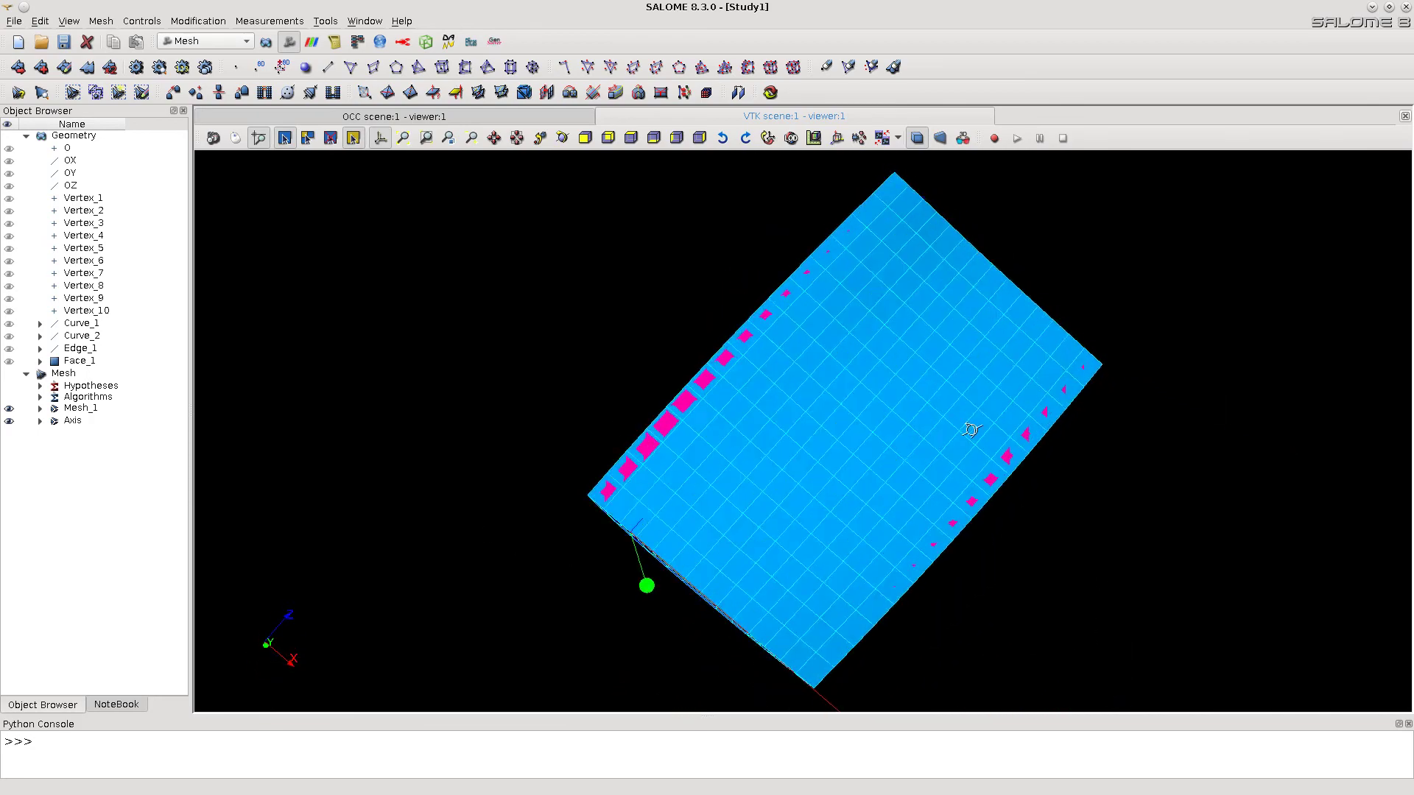
left_click_drag(664, 500, 646, 539)
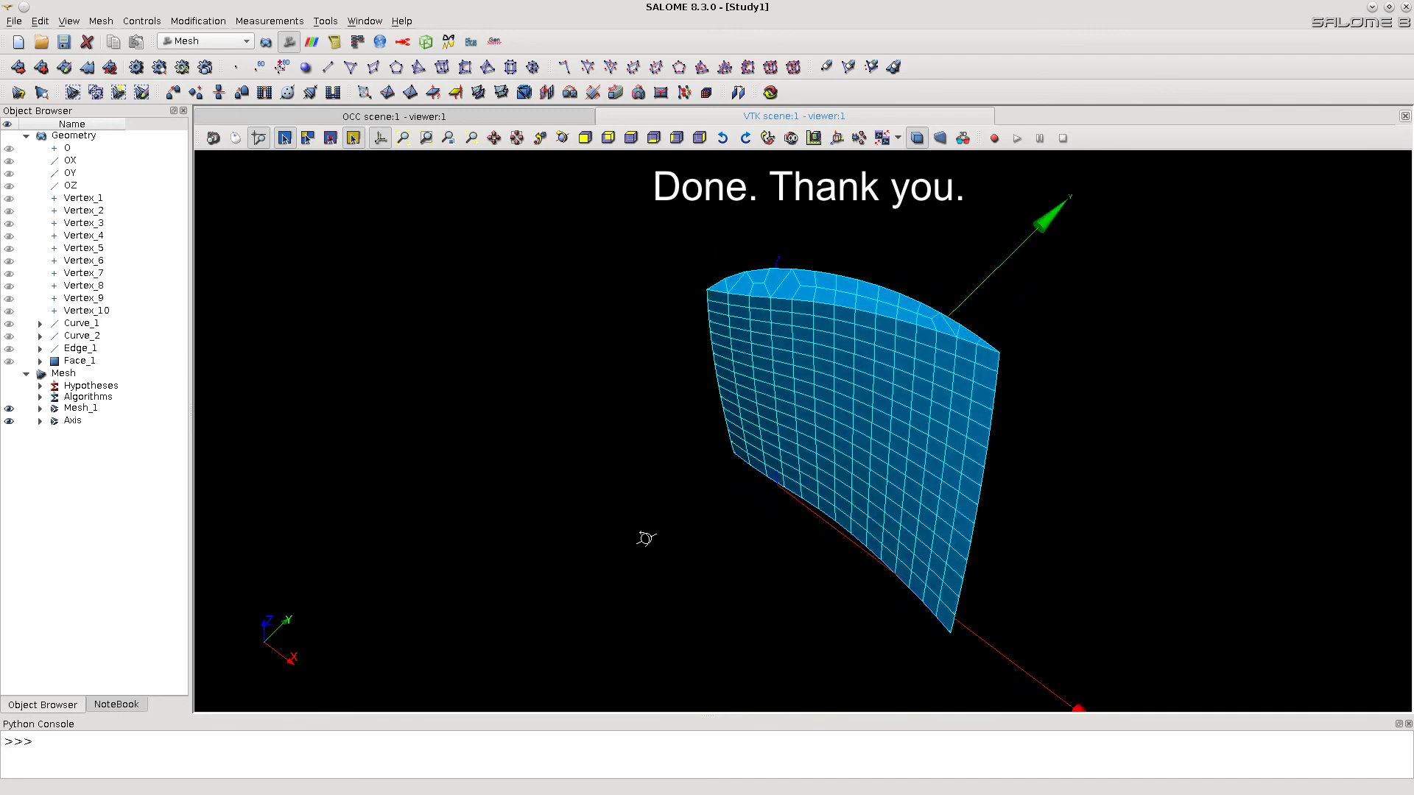